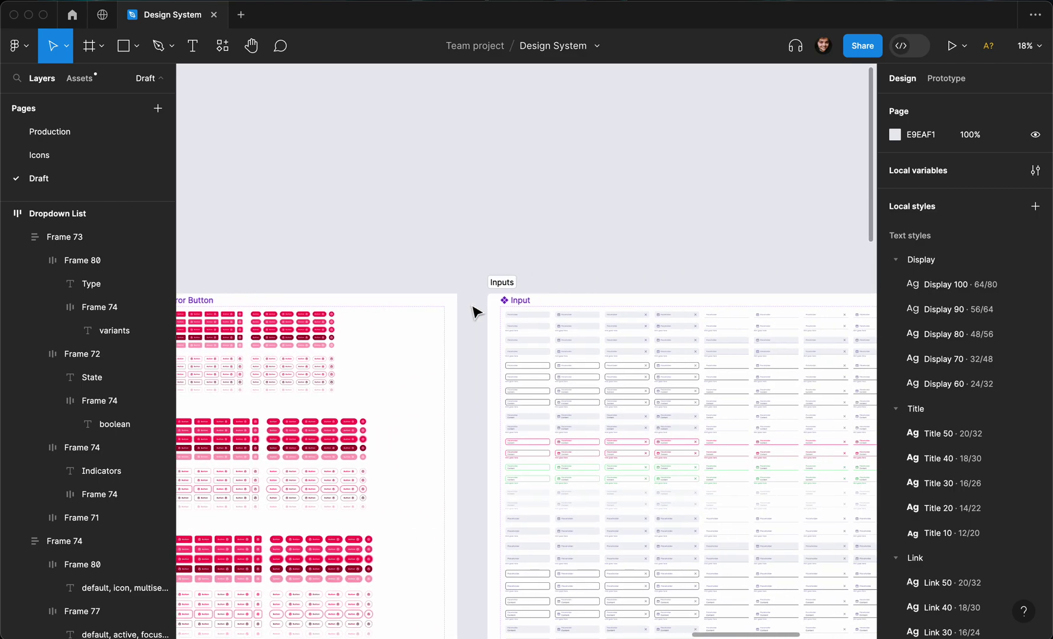
# - Look over the existing design system frames on the Draft page, from typography, color tokens and effects to buttons, inputs and dropdown
pyautogui.hscroll(-15, 476, 312)
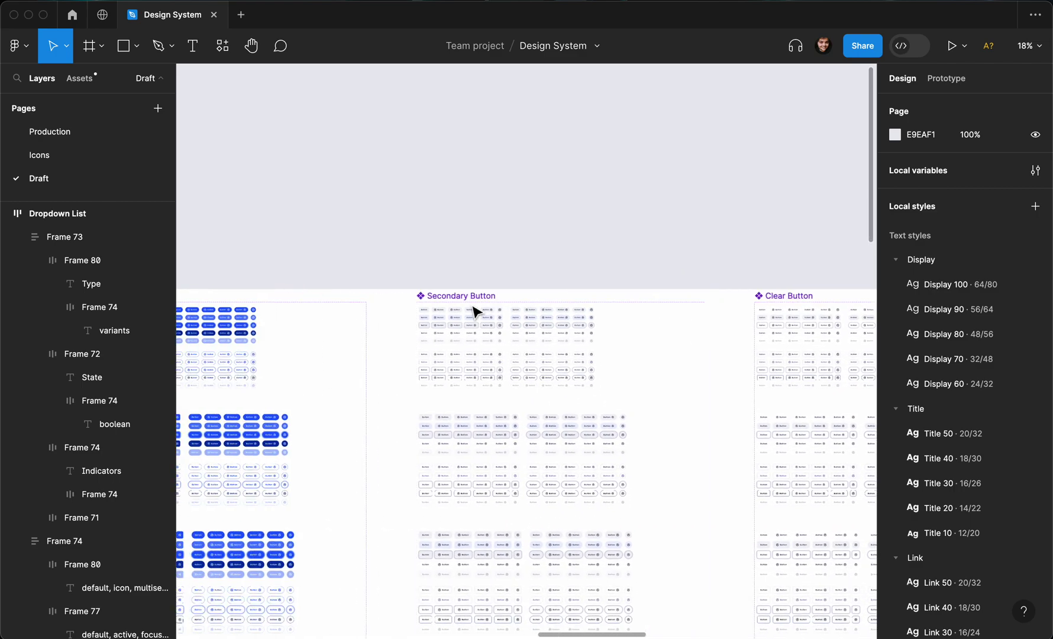
pyautogui.scroll(-3, 477, 312)
pyautogui.hscroll(8, 476, 312)
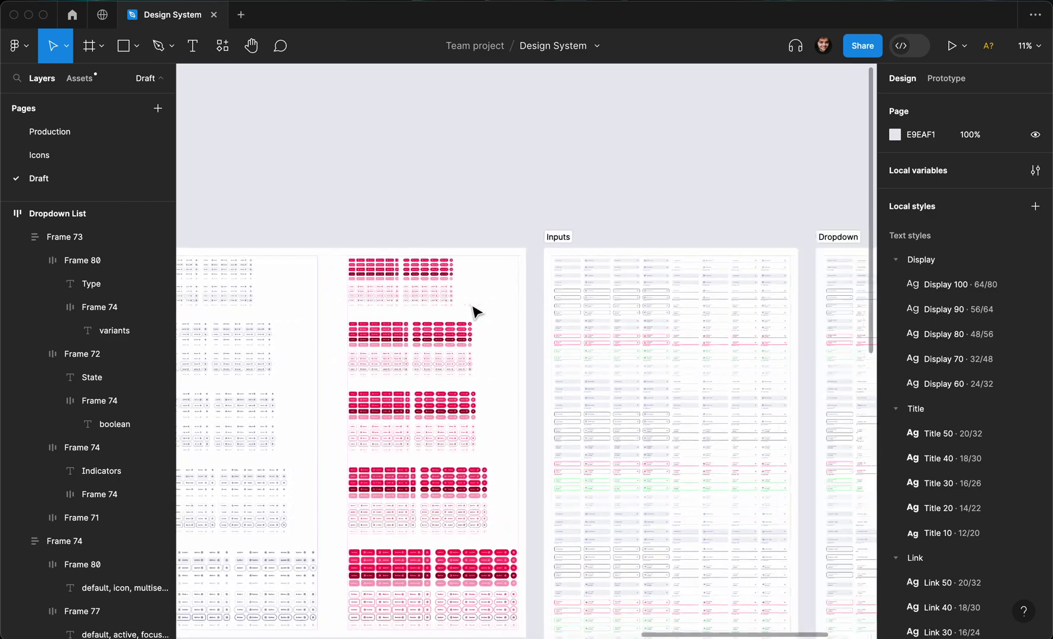
pyautogui.hscroll(-5, 477, 312)
pyautogui.hscroll(-5, 475, 309)
pyautogui.hscroll(10, 476, 309)
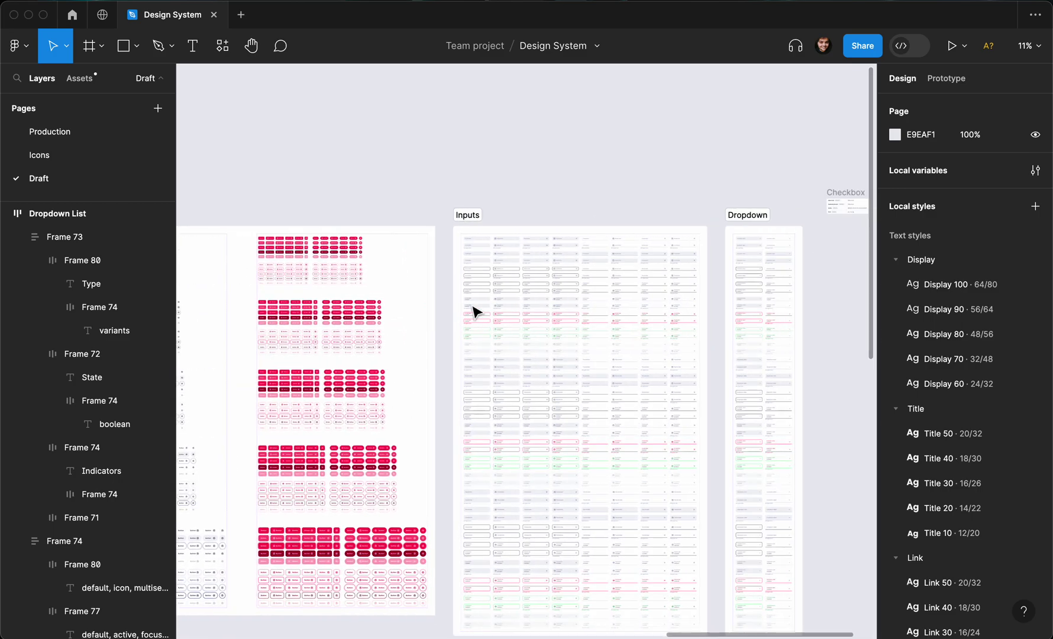
pyautogui.hscroll(-15, 606, 287)
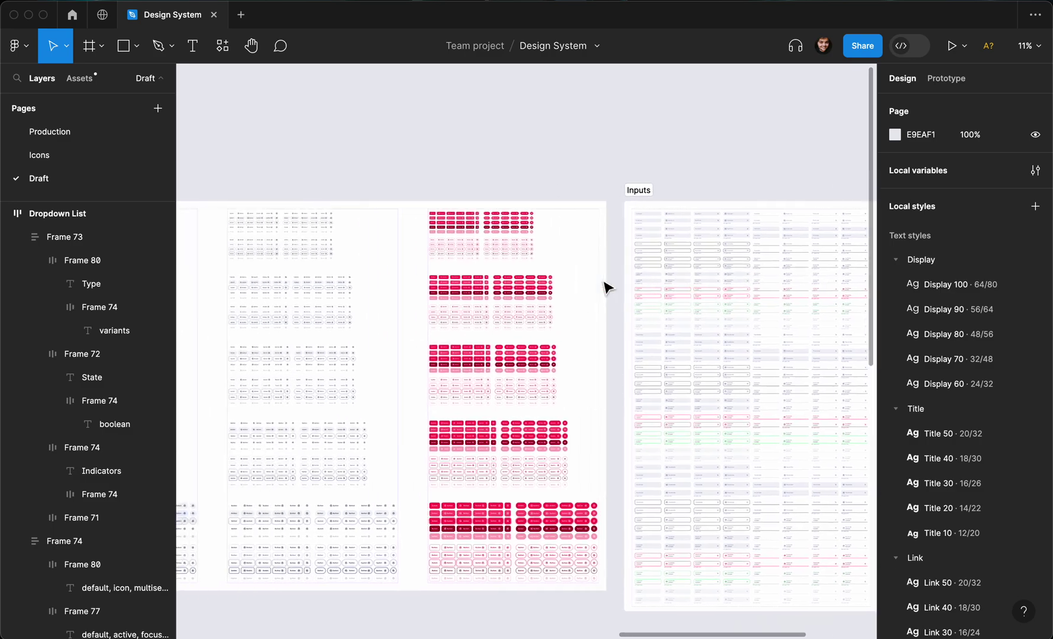
pyautogui.hscroll(-6, 606, 287)
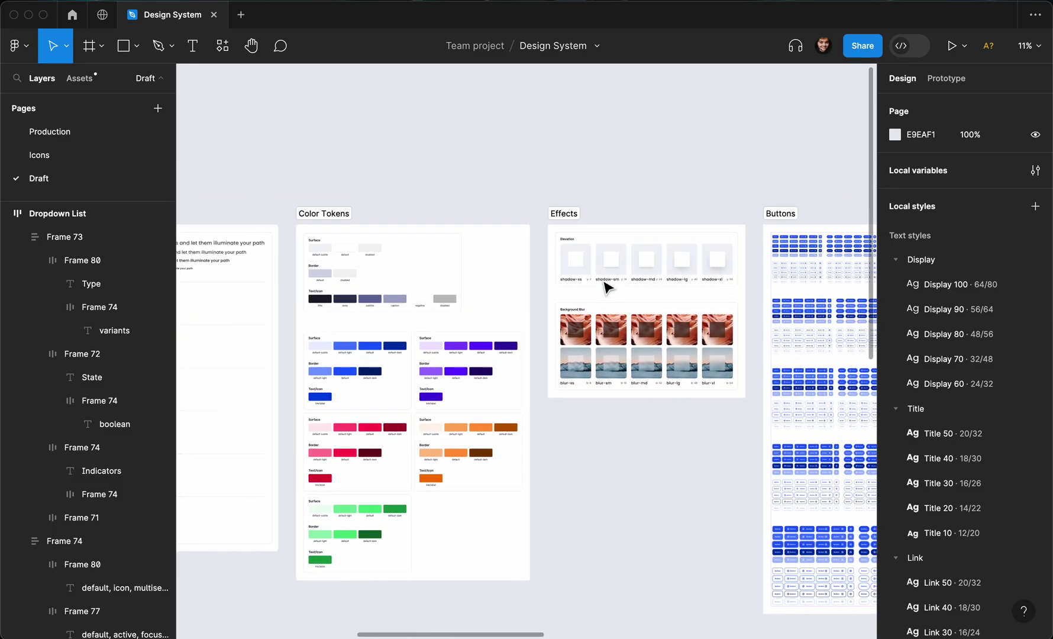
pyautogui.keyDown('ctrl'); pyautogui.scroll(2, 559, 230); pyautogui.keyUp('ctrl')
pyautogui.hscroll(-4, 567, 235)
pyautogui.hscroll(-4, 567, 235)
pyautogui.keyDown('ctrl'); pyautogui.scroll(-1, 565, 235); pyautogui.keyUp('ctrl')
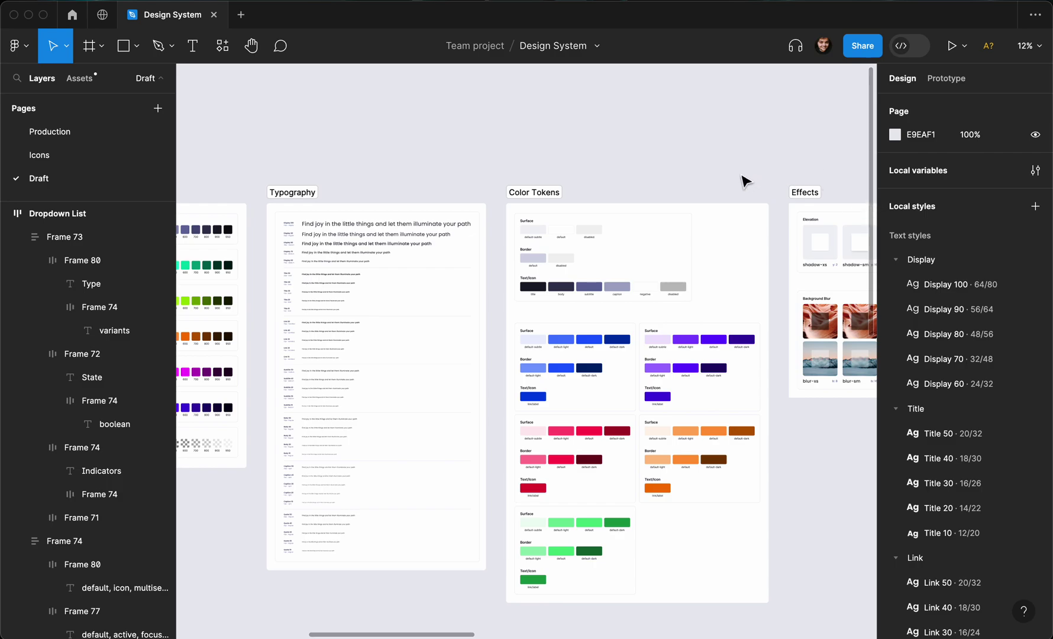
pyautogui.hscroll(-2, 453, 269)
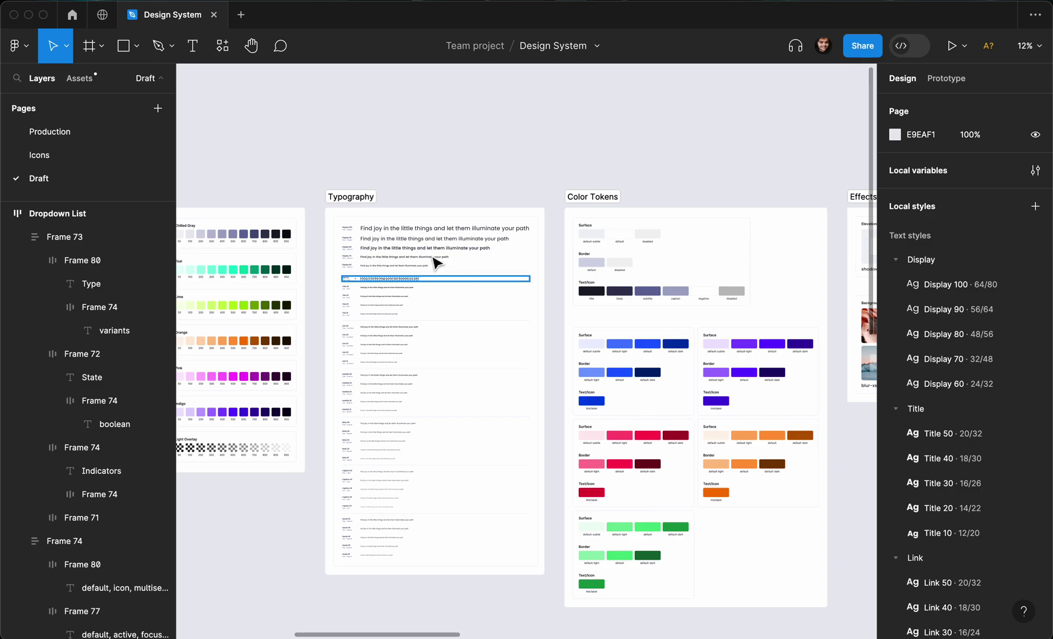
pyautogui.hscroll(-6, 453, 269)
pyautogui.hscroll(3, 421, 249)
pyautogui.keyDown('ctrl'); pyautogui.scroll(-2, 414, 250); pyautogui.keyUp('ctrl')
pyautogui.hscroll(8, 388, 252)
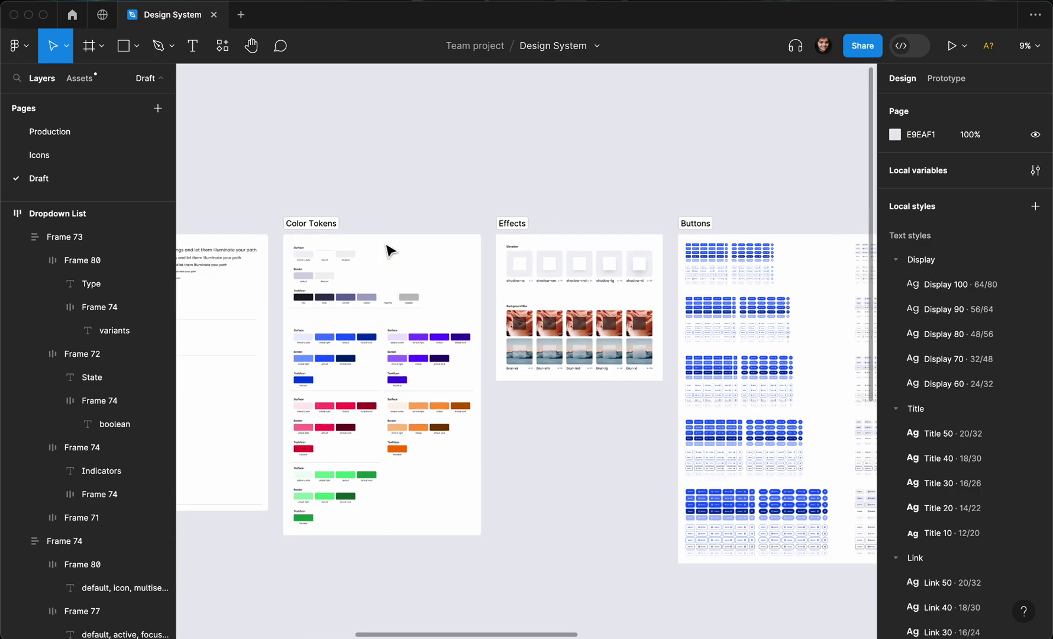
pyautogui.hscroll(15, 390, 251)
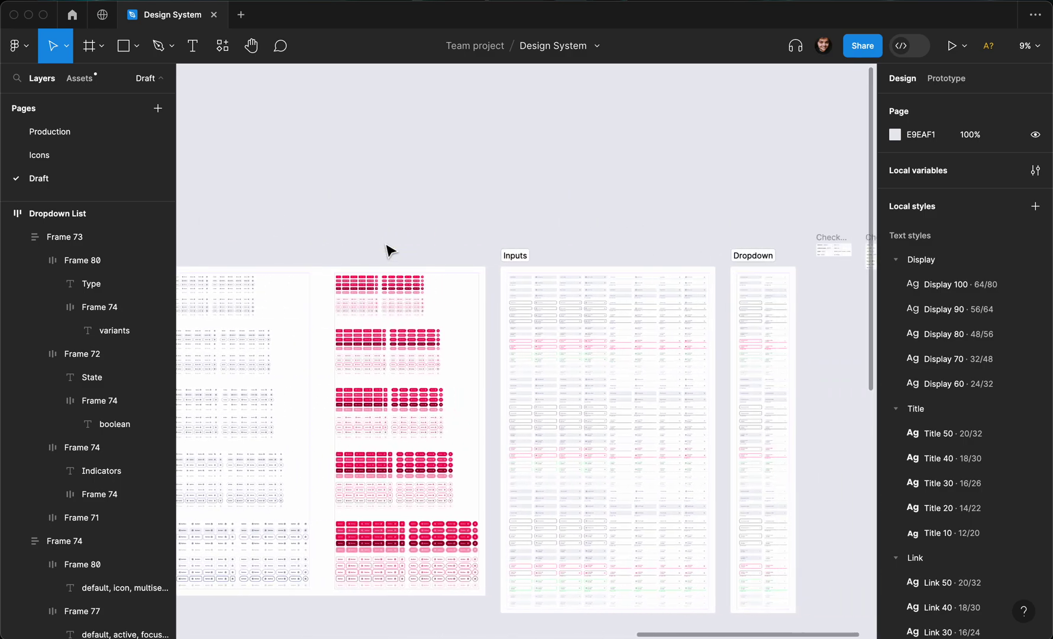
pyautogui.hscroll(3, 387, 251)
pyautogui.hscroll(10, 387, 251)
pyautogui.keyDown('ctrl'); pyautogui.scroll(2, 387, 251); pyautogui.keyUp('ctrl')
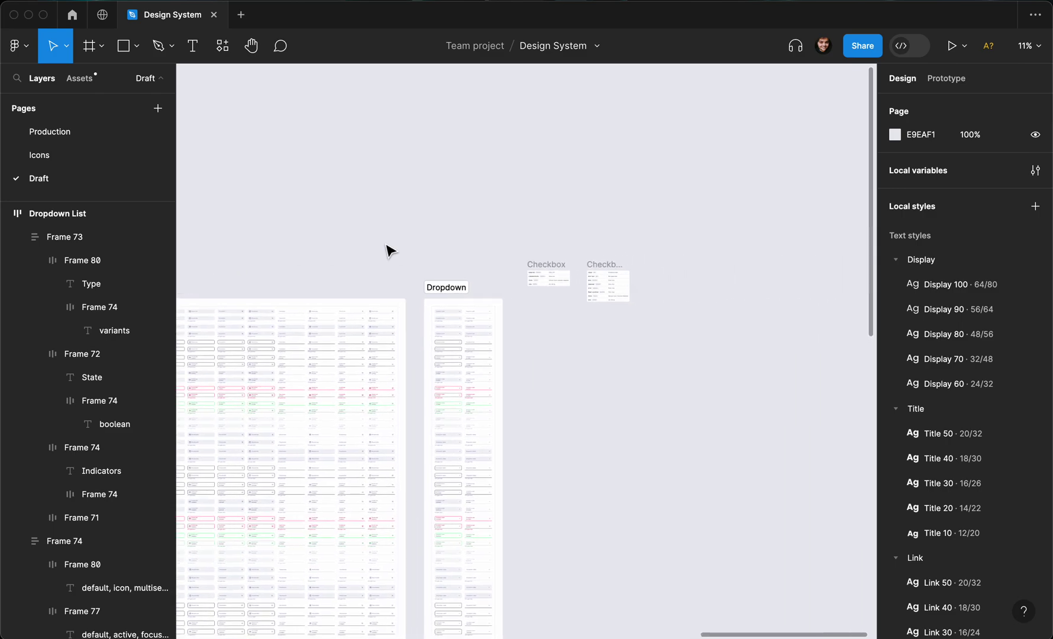
# - Examine the Checkbox property table with its selected, indeterminate, state and size properties
pyautogui.hscroll(5, 391, 250)
pyautogui.keyDown('ctrl'); pyautogui.scroll(6, 390, 251); pyautogui.keyUp('ctrl')
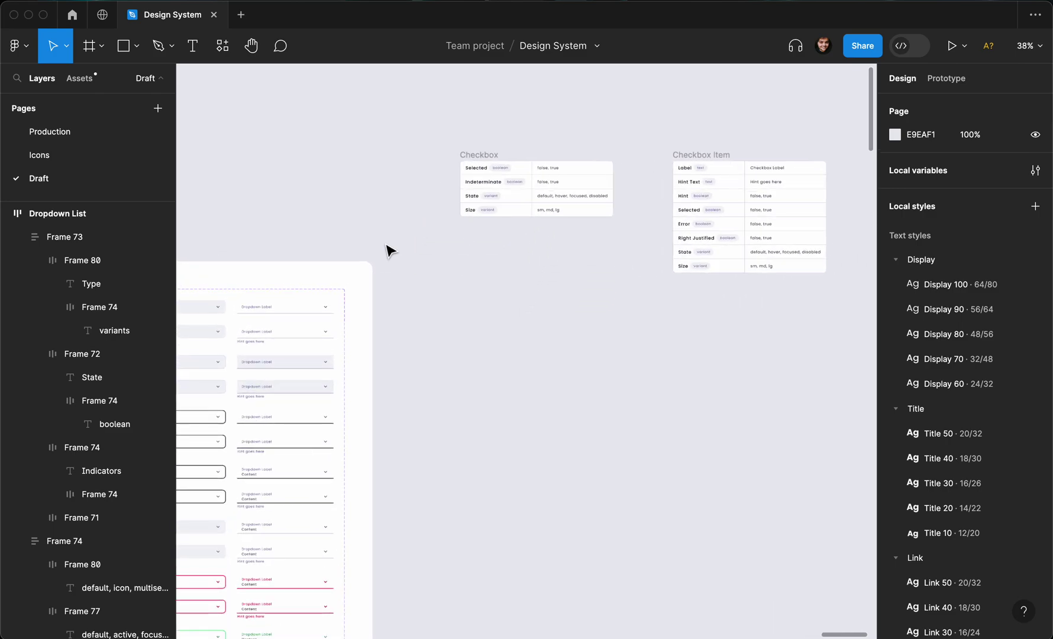
pyautogui.hscroll(3, 388, 245)
pyautogui.scroll(2, 387, 246)
pyautogui.keyDown('ctrl'); pyautogui.scroll(4, 387, 246); pyautogui.keyUp('ctrl')
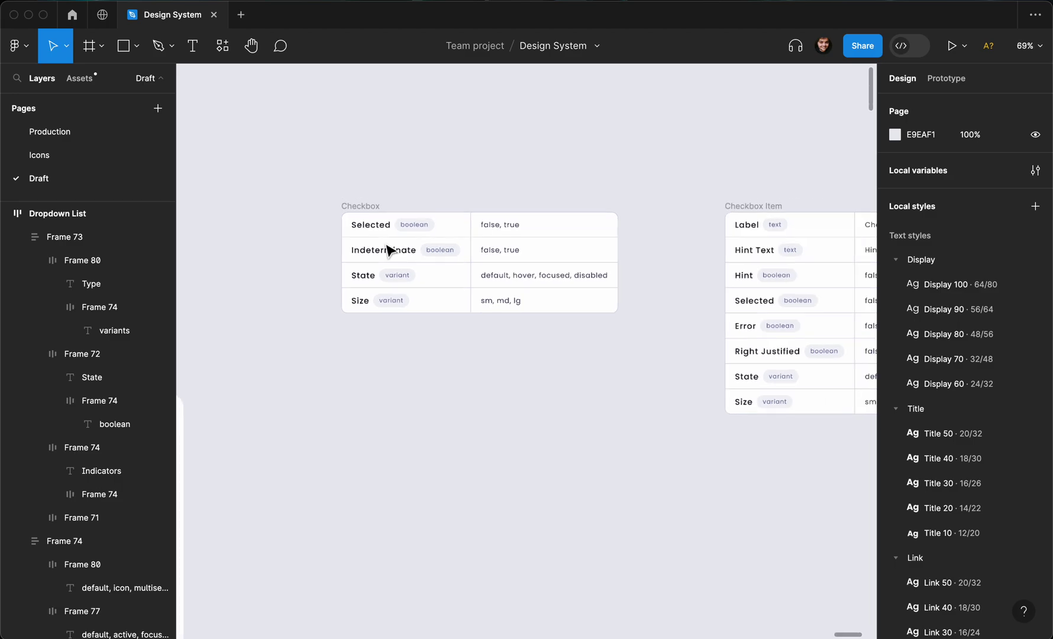
pyautogui.hscroll(2, 462, 177)
pyautogui.scroll(1, 461, 177)
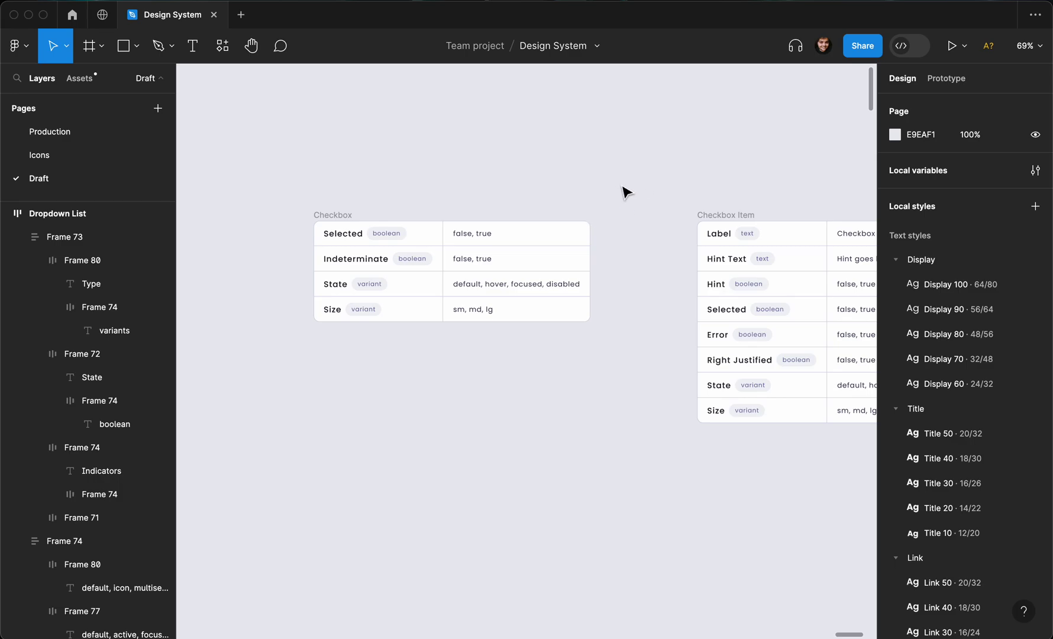
pyautogui.hscroll(-3, 613, 188)
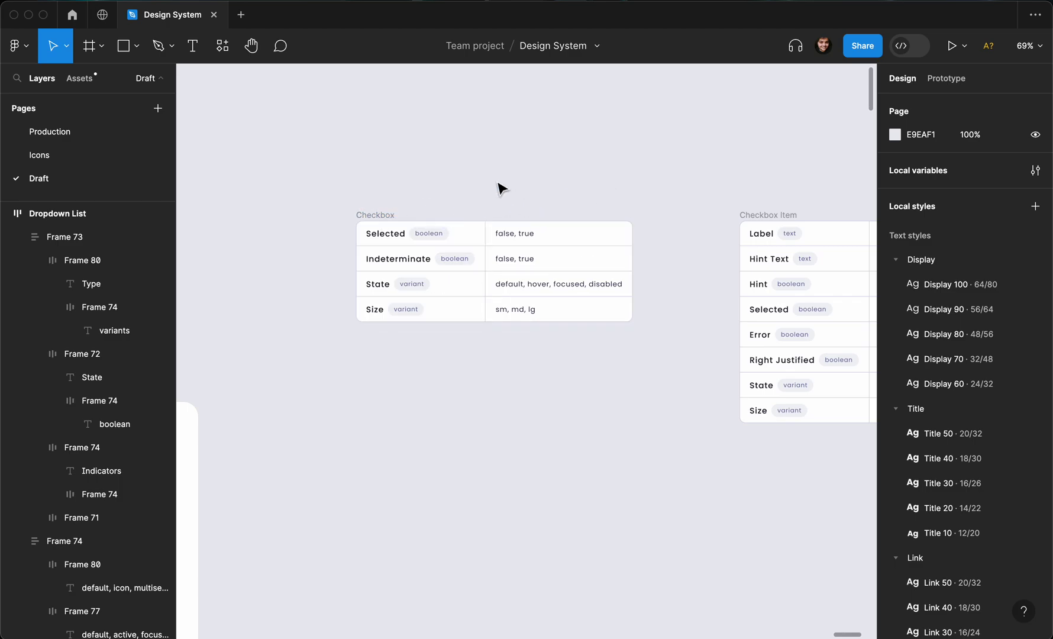
pyautogui.hscroll(3, 593, 213)
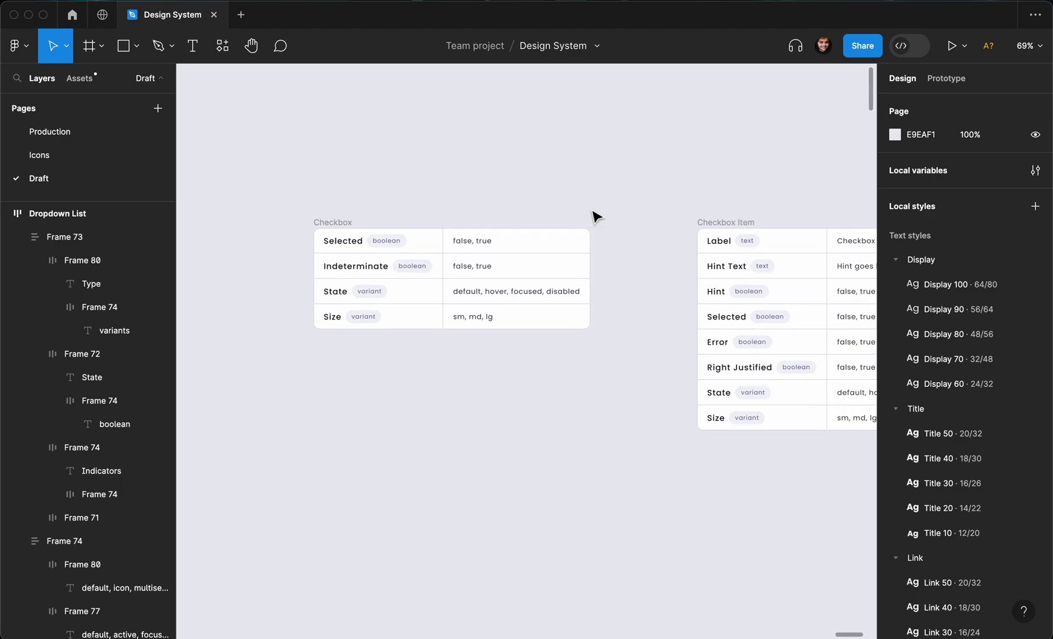
pyautogui.hscroll(-2, 594, 215)
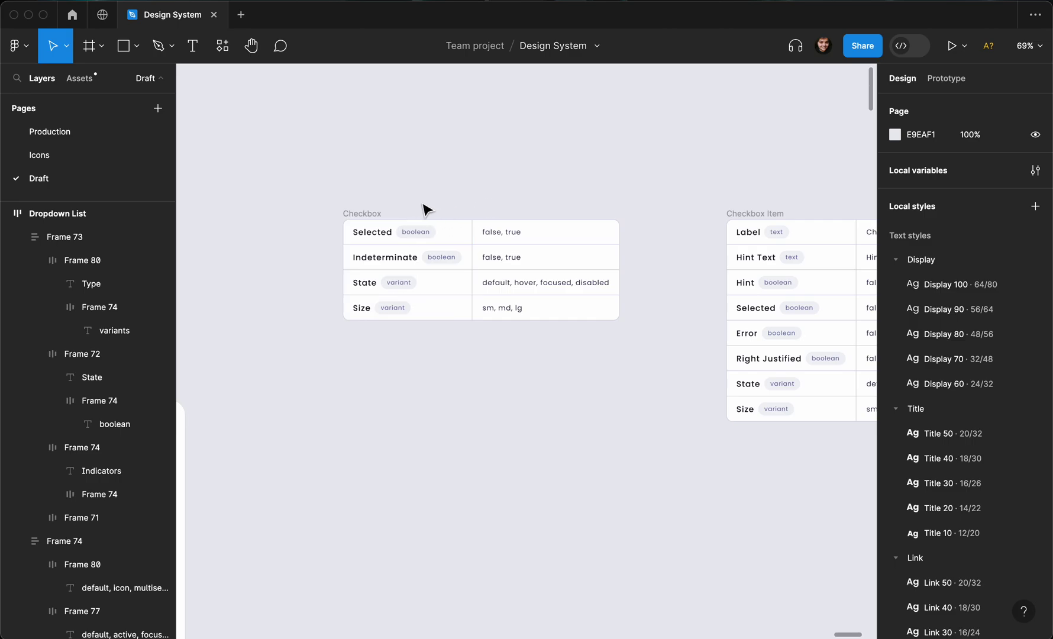
pyautogui.hscroll(3, 435, 206)
pyautogui.scroll(1, 435, 207)
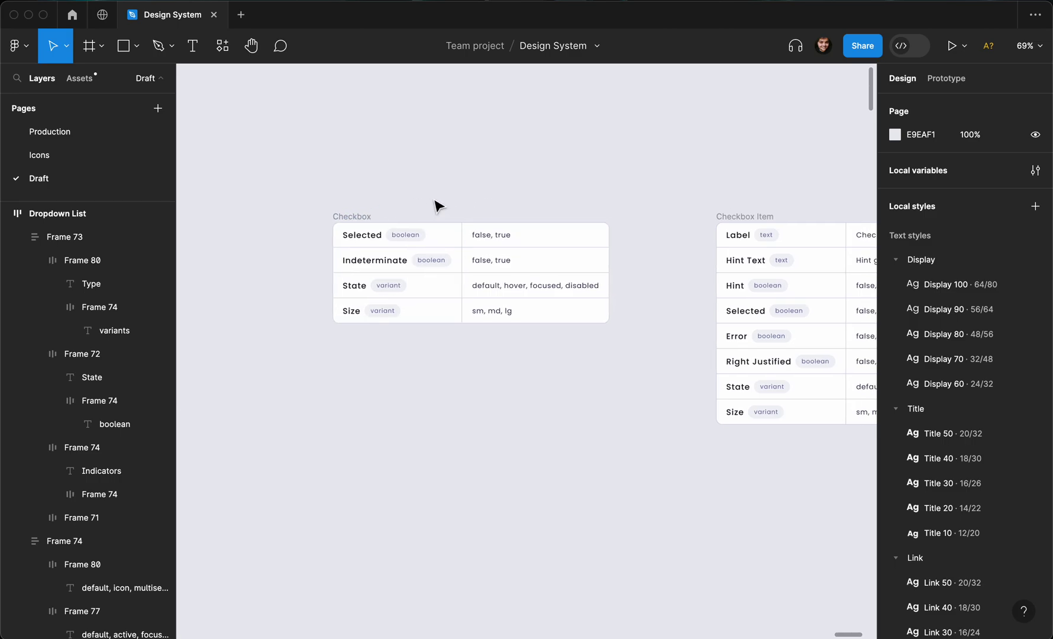
pyautogui.hscroll(2, 574, 221)
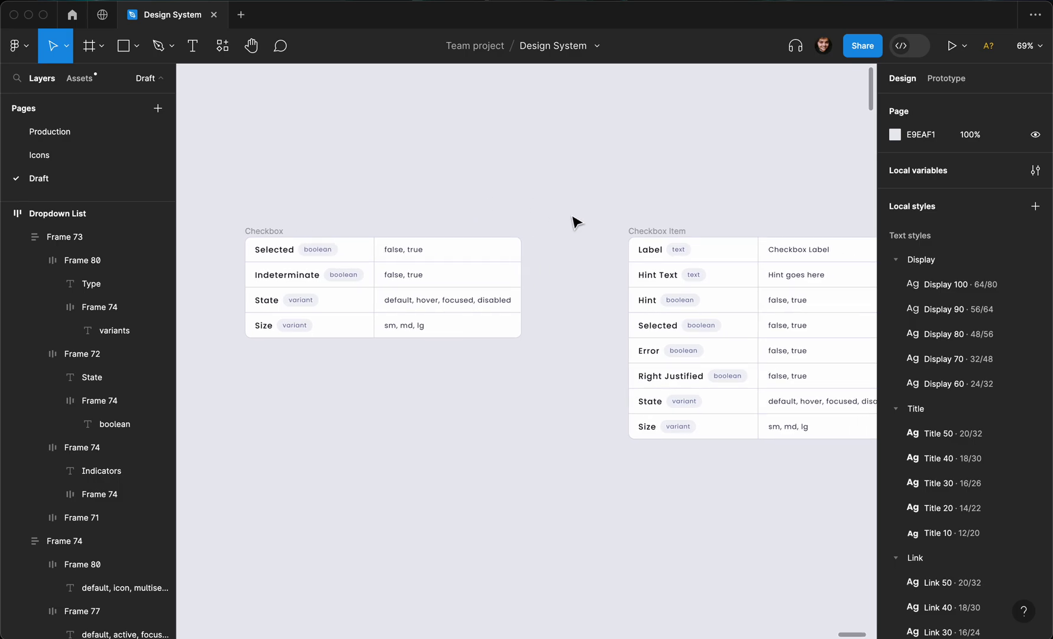
# - Examine the Checkbox Item property table with its label, hint, error, justification, state and size properties
pyautogui.hscroll(2, 629, 227)
pyautogui.scroll(-1, 629, 228)
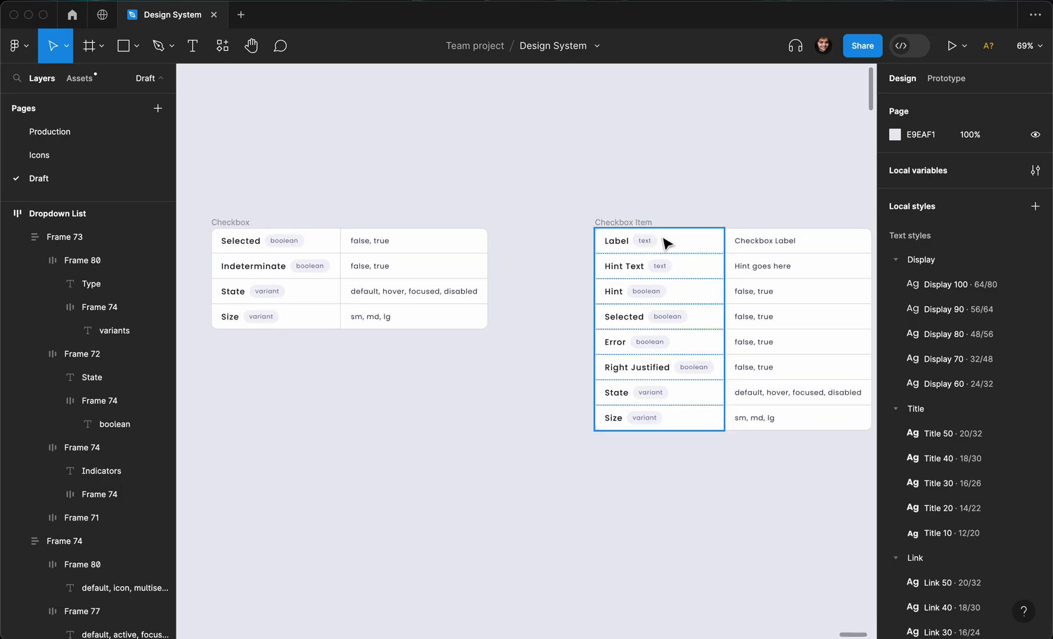
pyautogui.hscroll(2, 647, 219)
pyautogui.scroll(1, 648, 219)
pyautogui.scroll(-1, 650, 219)
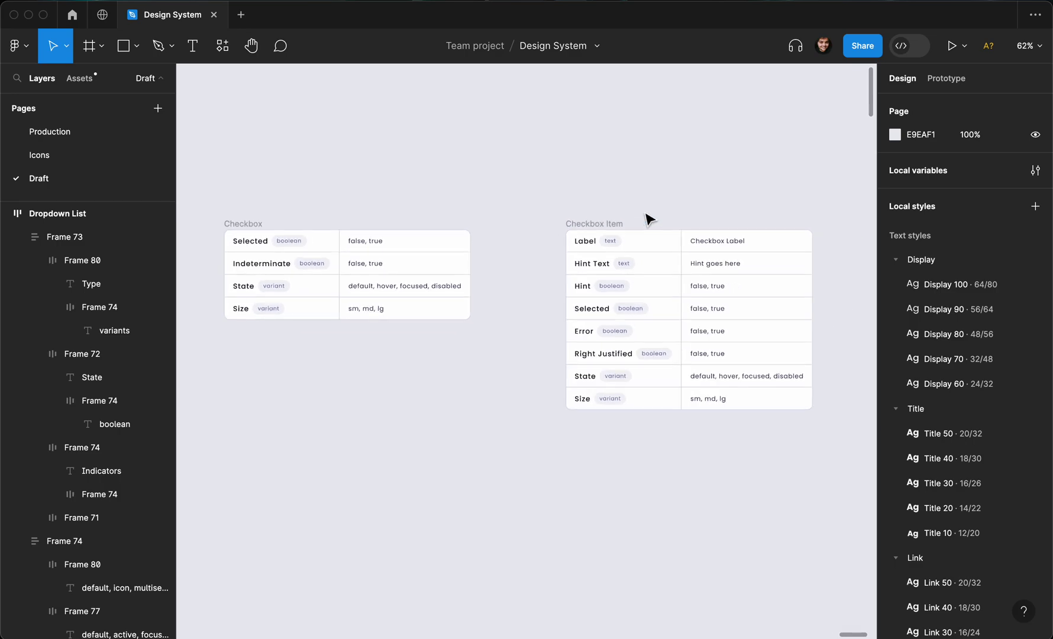
pyautogui.scroll(1, 650, 219)
pyautogui.hscroll(1, 649, 219)
pyautogui.hscroll(-1, 648, 219)
pyautogui.scroll(-1, 648, 219)
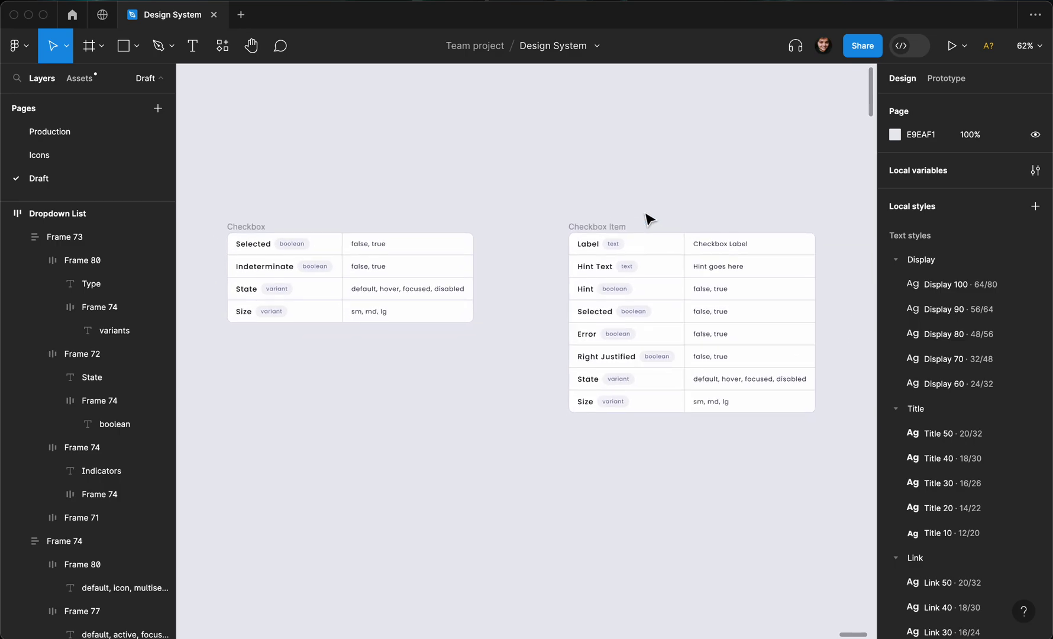
# - Insert the Check/ 24 / Solid icon component on the empty canvas below the Checkbox table
pyautogui.hscroll(-10, 630, 292)
pyautogui.scroll(-3, 630, 291)
pyautogui.scroll(3, 629, 291)
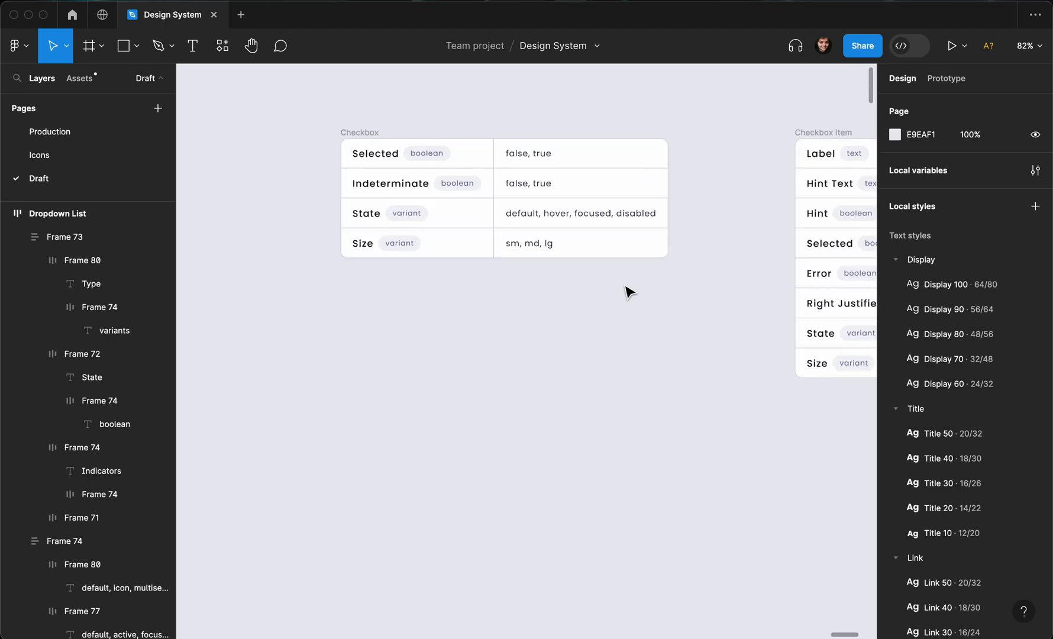
pyautogui.hscroll(-2, 627, 290)
pyautogui.scroll(3, 627, 288)
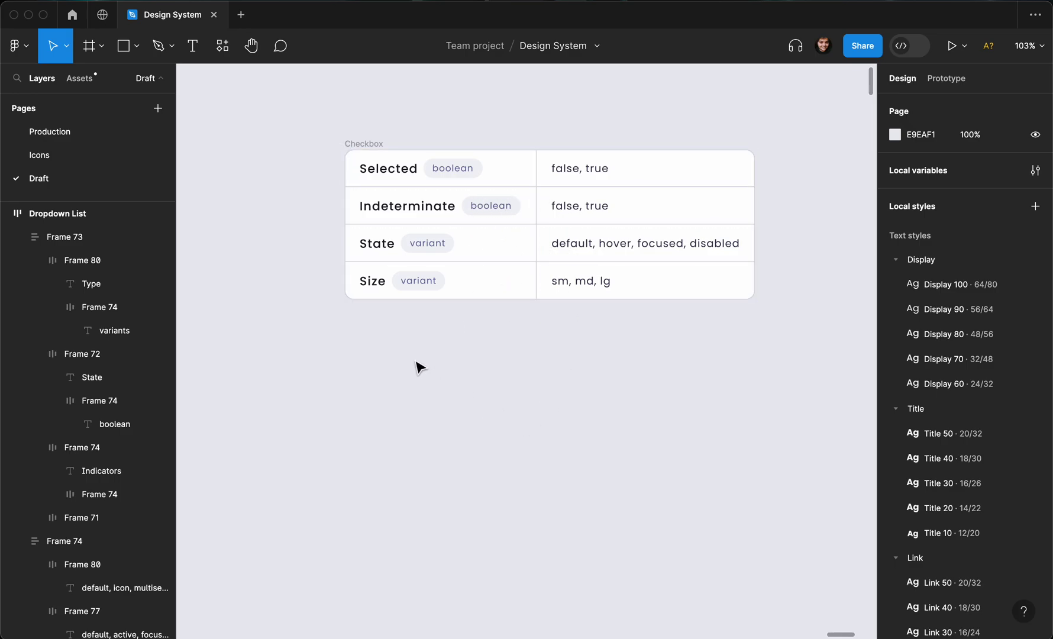
pyautogui.scroll(-1, 416, 362)
pyautogui.hotkey('shift', 'i')
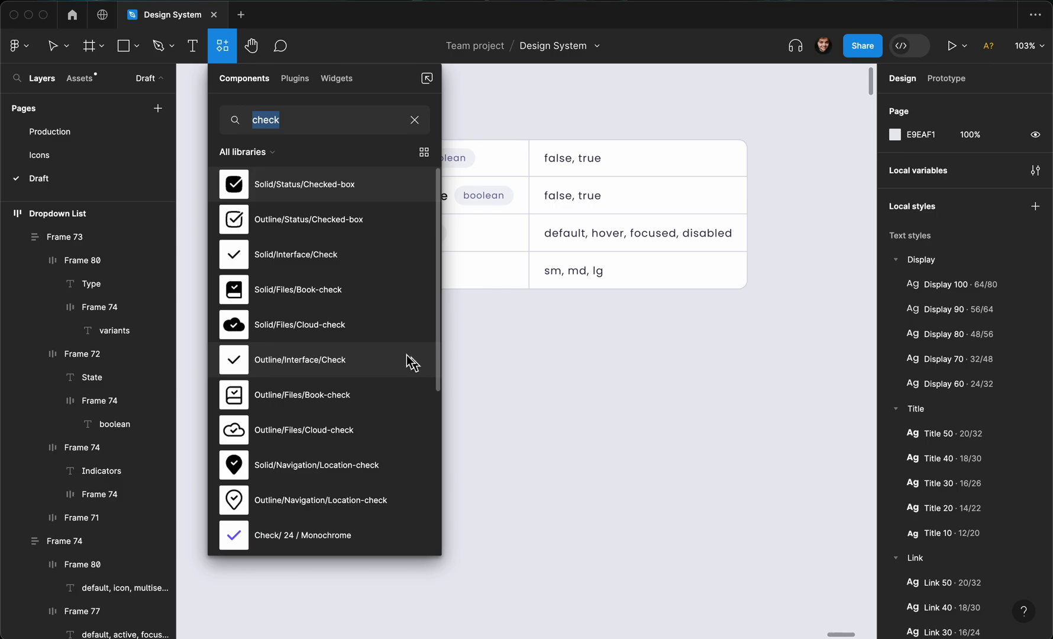
pyautogui.click(294, 126)
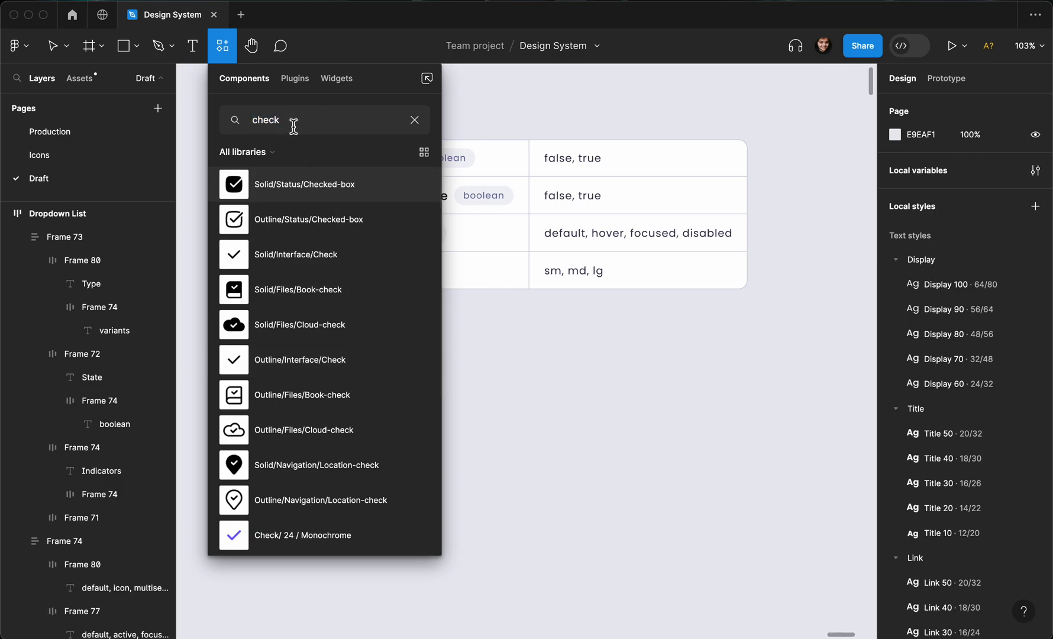
pyautogui.scroll(-6, 305, 257)
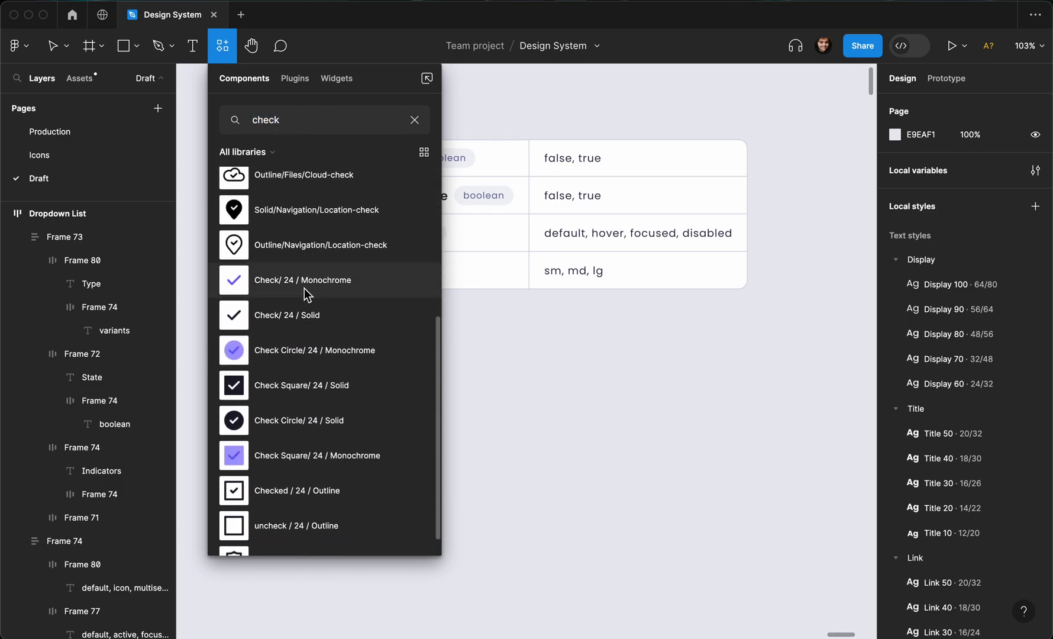
pyautogui.moveTo(259, 320); pyautogui.dragTo(484, 376)
pyautogui.scroll(5, 484, 376)
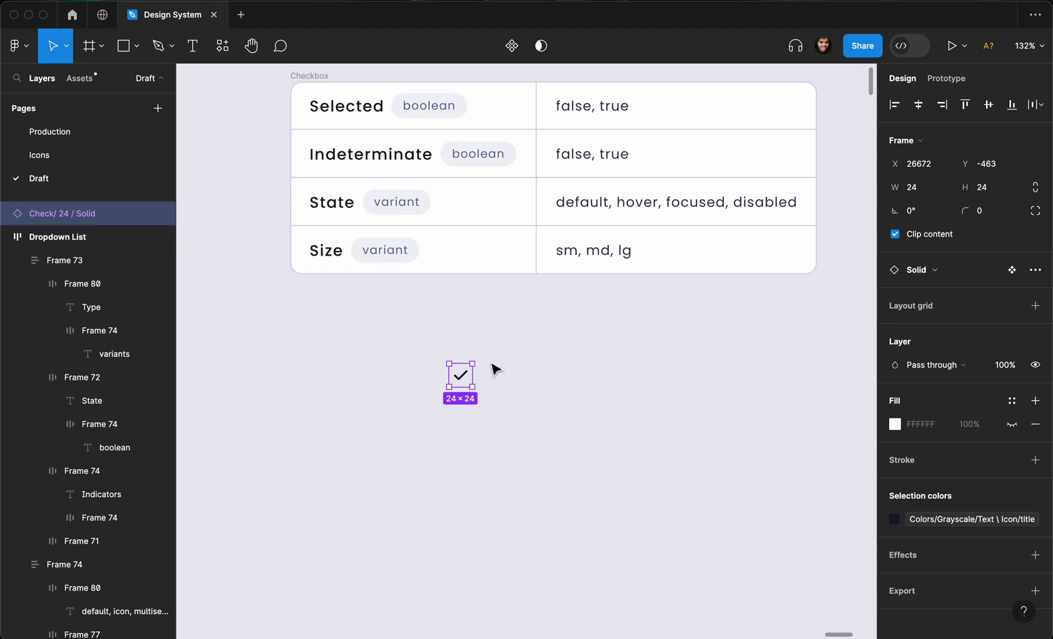
# - Wrap the check icon in an auto layout frame with centered alignment, 0 spacing and 0 horizontal and vertical padding
pyautogui.hotkey('shift', 'a')
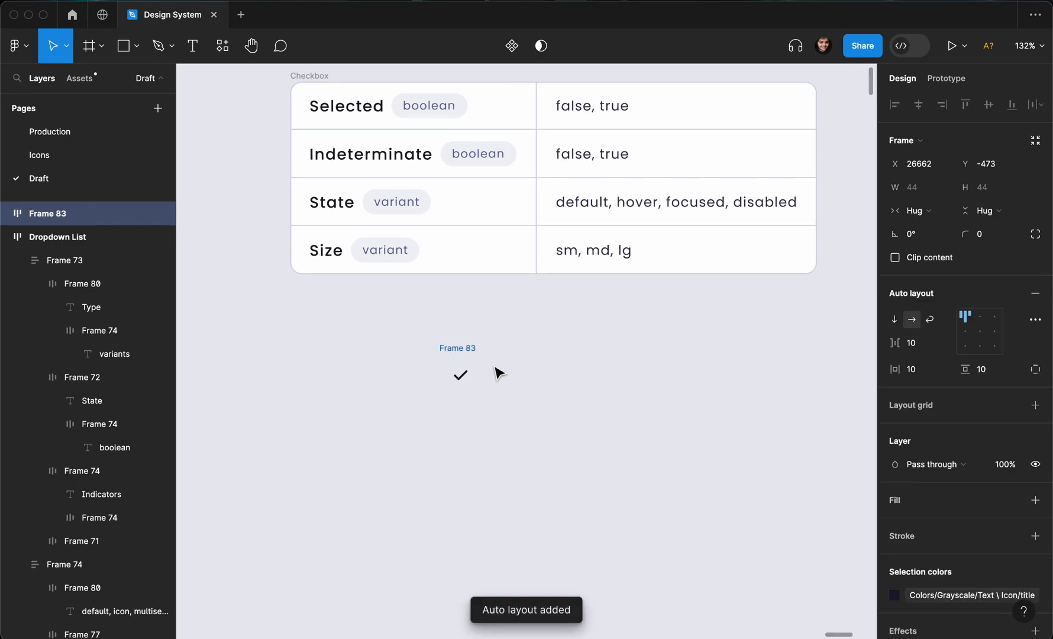
pyautogui.click(977, 330)
pyautogui.click(939, 342)
pyautogui.write('0')
pyautogui.press('Tab')
pyautogui.write('0')
pyautogui.press('Tab')
pyautogui.write('0')
pyautogui.press('Return')
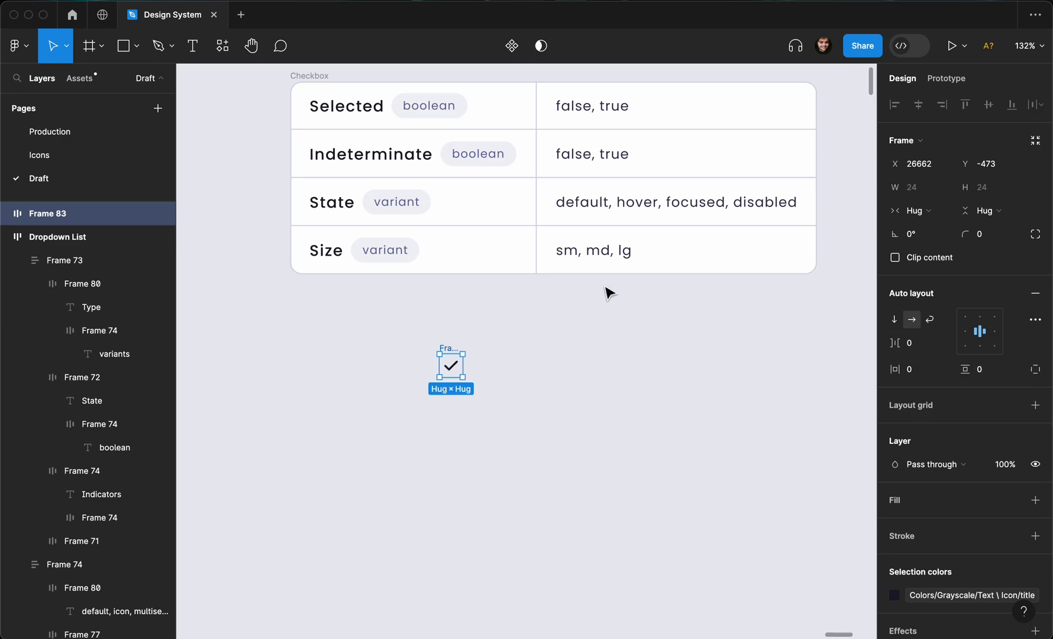
# - Resize the check icon inside the auto layout frame to 20 × 20 and reselect its parent frame
pyautogui.click(451, 364)
pyautogui.click(922, 188)
pyautogui.write('20')
pyautogui.press('Tab')
pyautogui.write('20')
pyautogui.press('Return')
pyautogui.click(445, 348)
pyautogui.press('Escape')
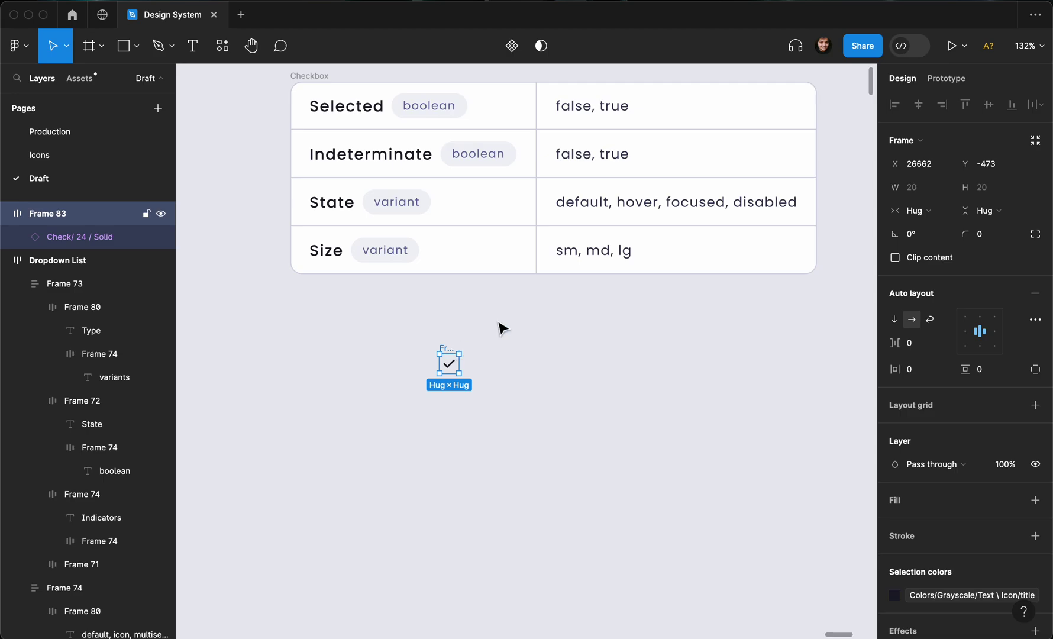
# - Give the auto layout frame around the check icon a fixed size of 24 × 24
pyautogui.moveTo(464, 376); pyautogui.dragTo(471, 386)
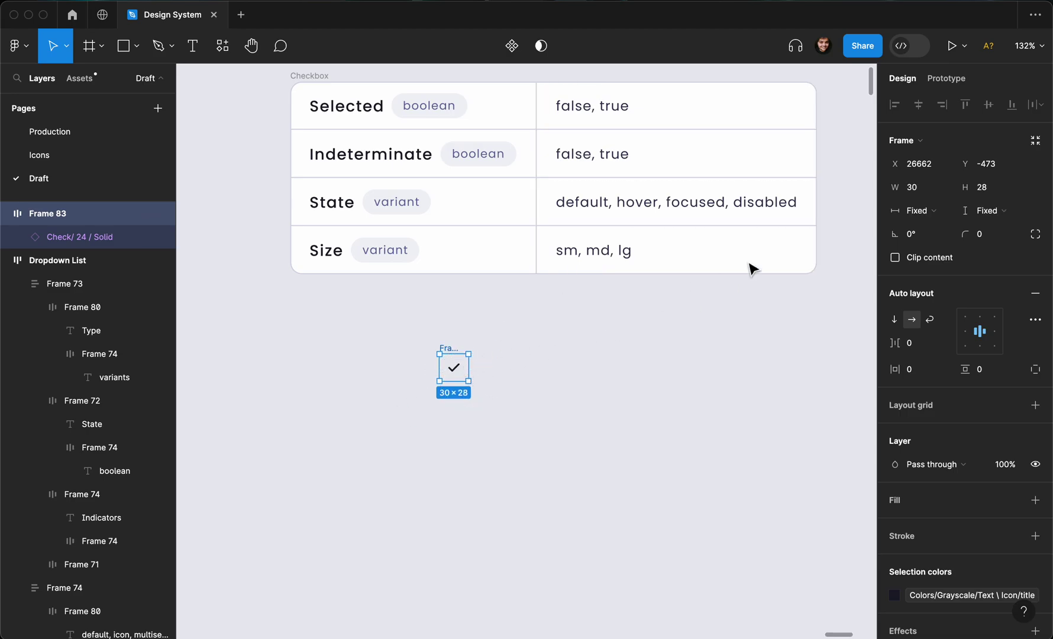
pyautogui.click(923, 191)
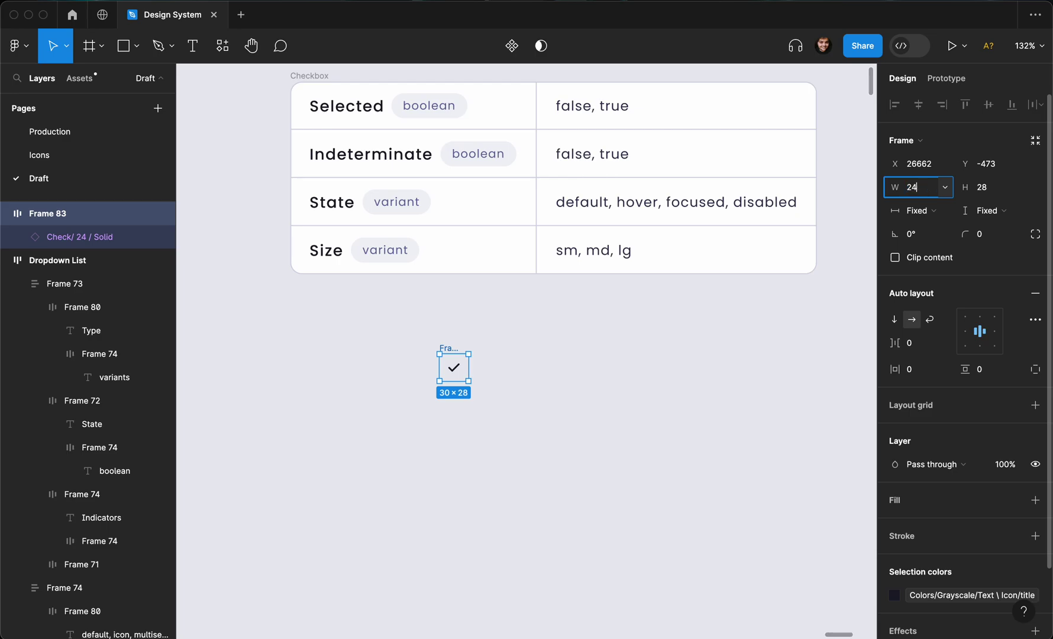
pyautogui.press('Tab')
pyautogui.write('24')
pyautogui.press('Return')
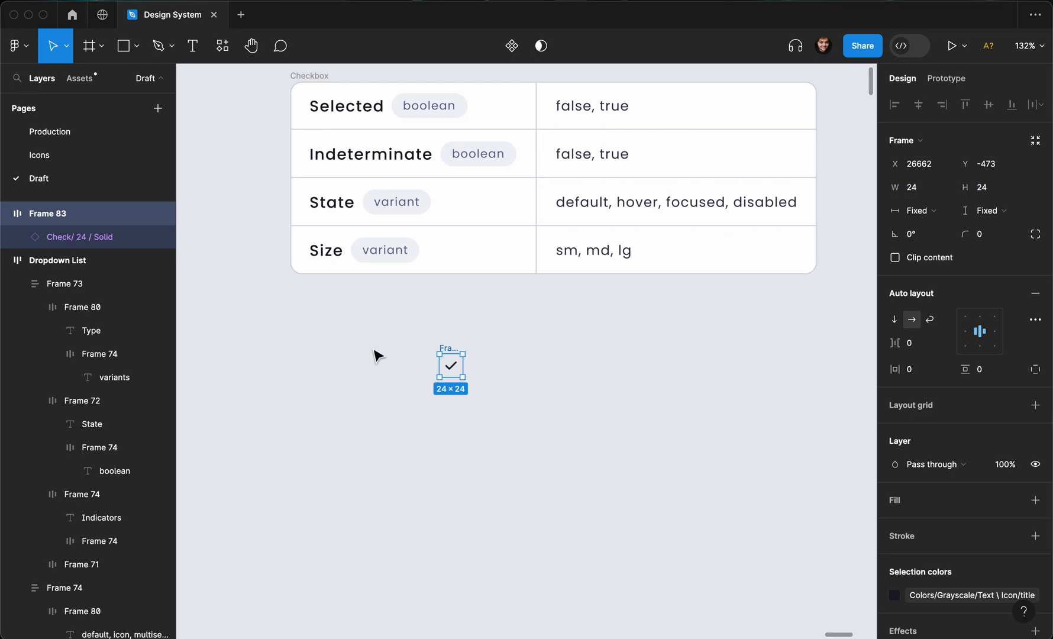
# - Move the check icon frame to X 26579, Y -484 under the Checkbox table and turn it into a component
pyautogui.moveTo(455, 361); pyautogui.dragTo(376, 352)
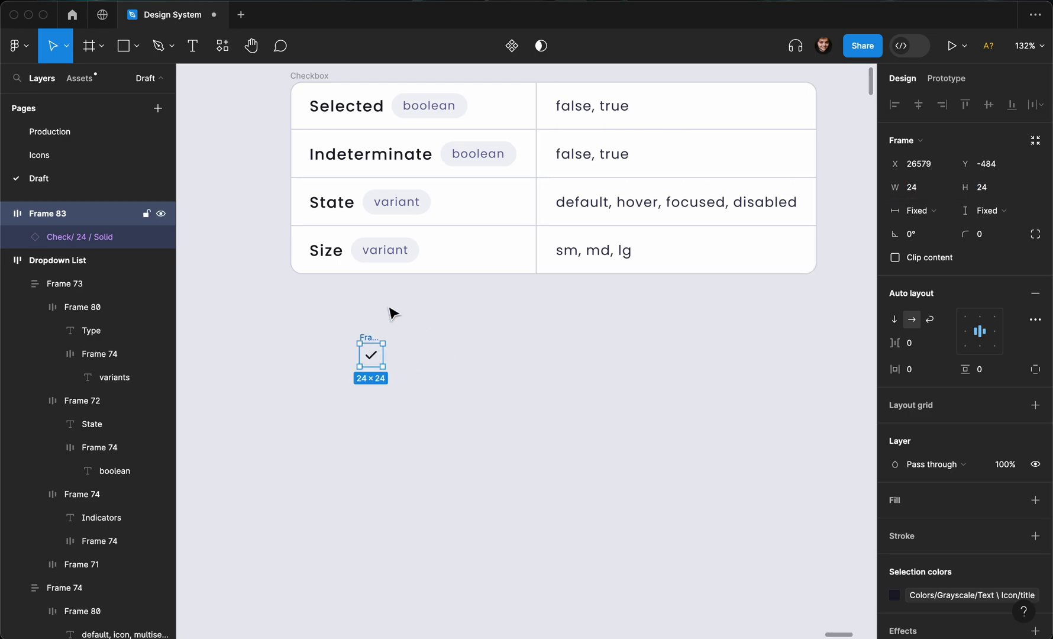
pyautogui.click(513, 46)
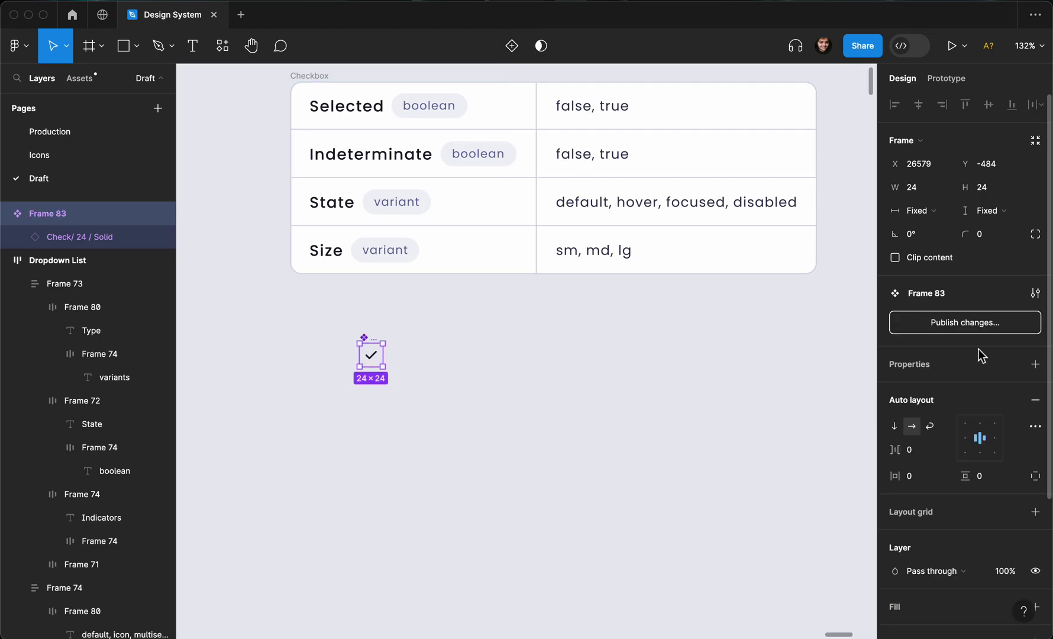
# - Rename the new component around the check icon as Checkbox
pyautogui.press('super+r')
pyautogui.write('Ch')
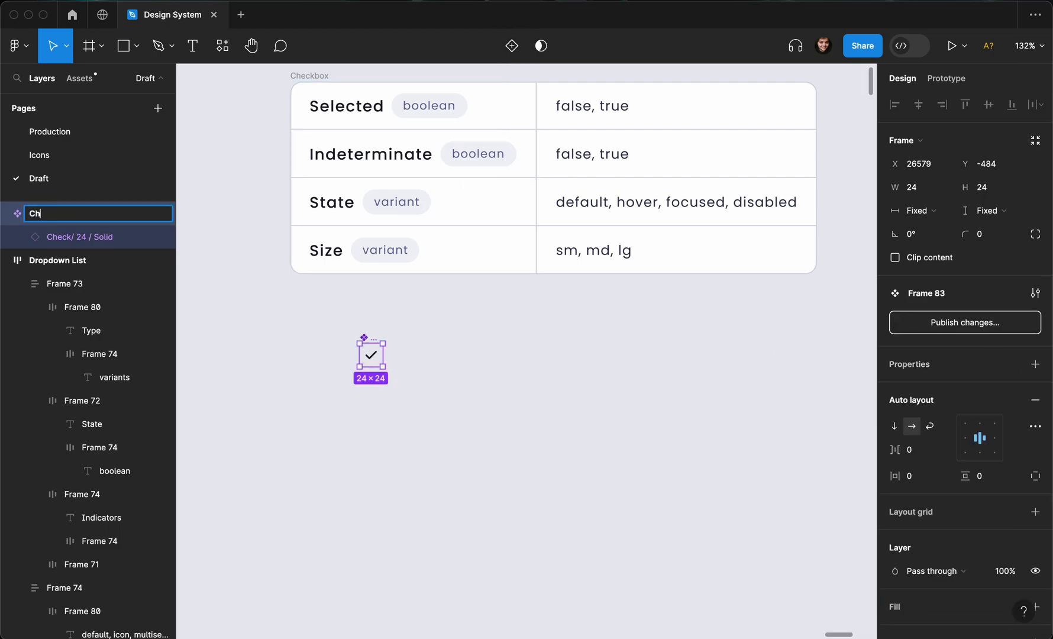
pyautogui.write('eckbox')
pyautogui.press('Return')
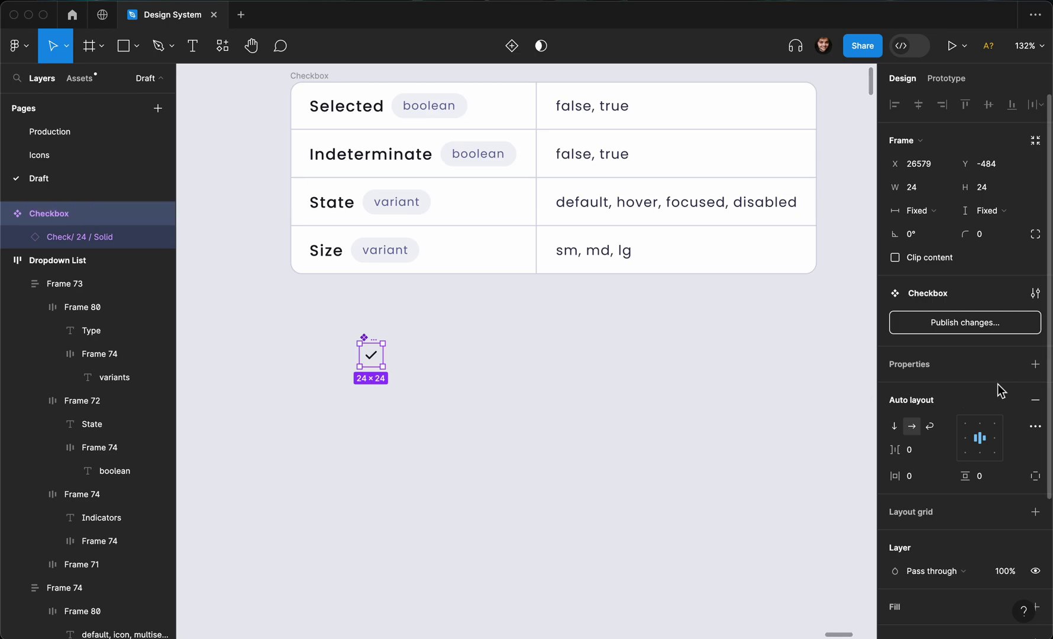
# - Add a variant property named Selected to the Checkbox component and enlarge the component set to about 487 × 272
pyautogui.click(1035, 364)
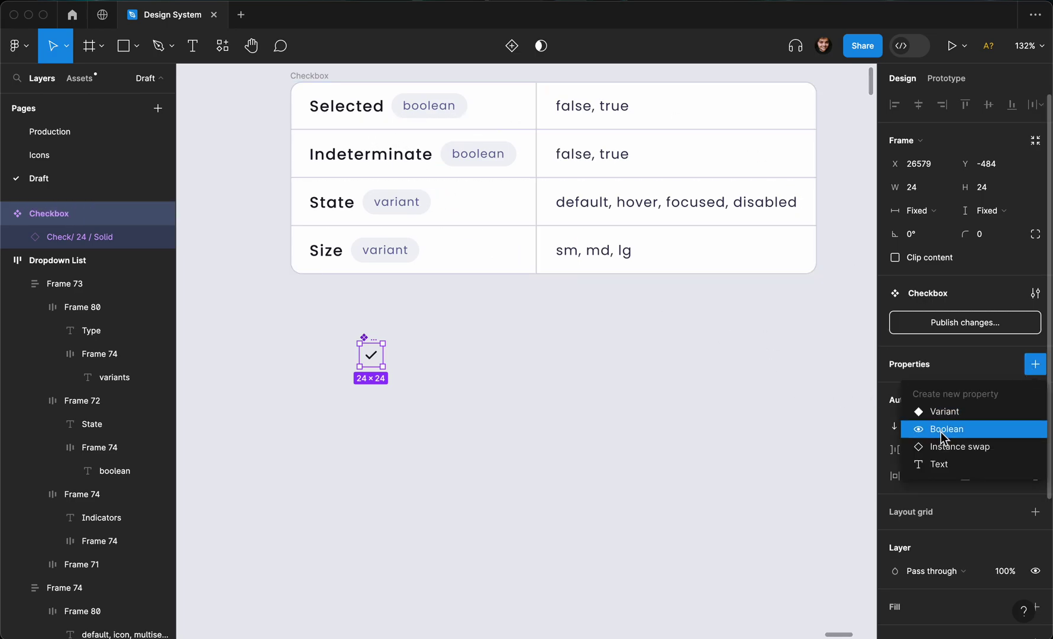
pyautogui.click(948, 414)
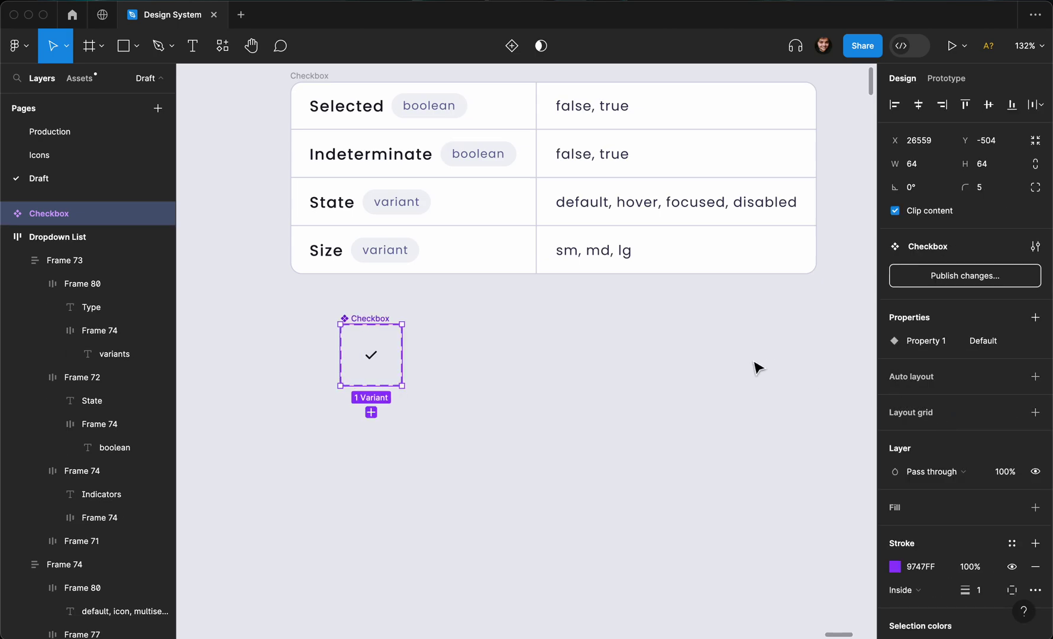
pyautogui.click(928, 340)
pyautogui.doubleClick(929, 342)
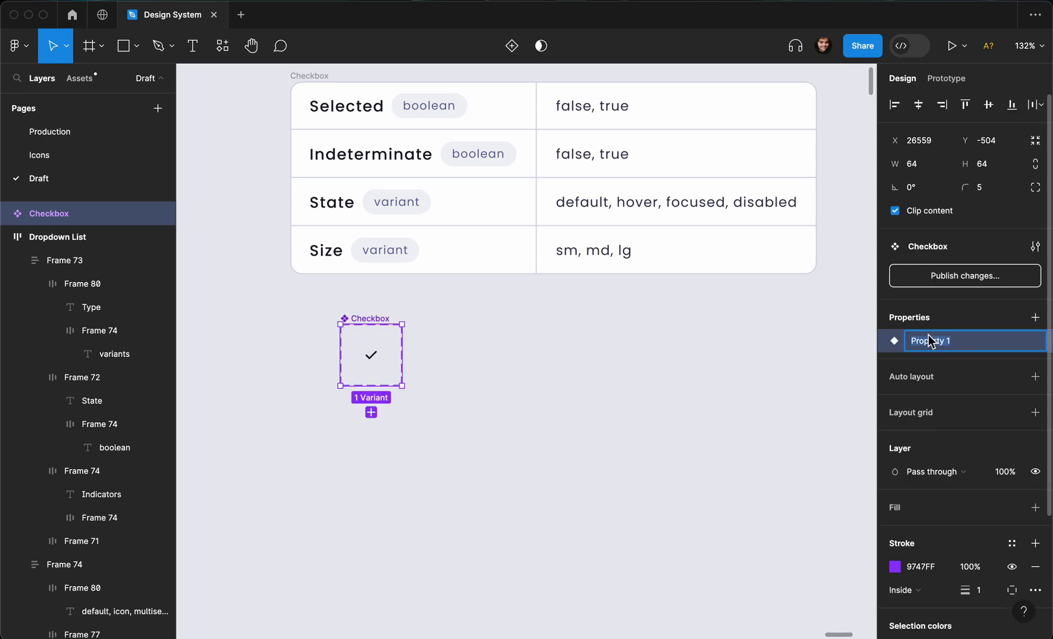
pyautogui.write('Sel')
pyautogui.press('Return')
pyautogui.moveTo(407, 386); pyautogui.dragTo(810, 586)
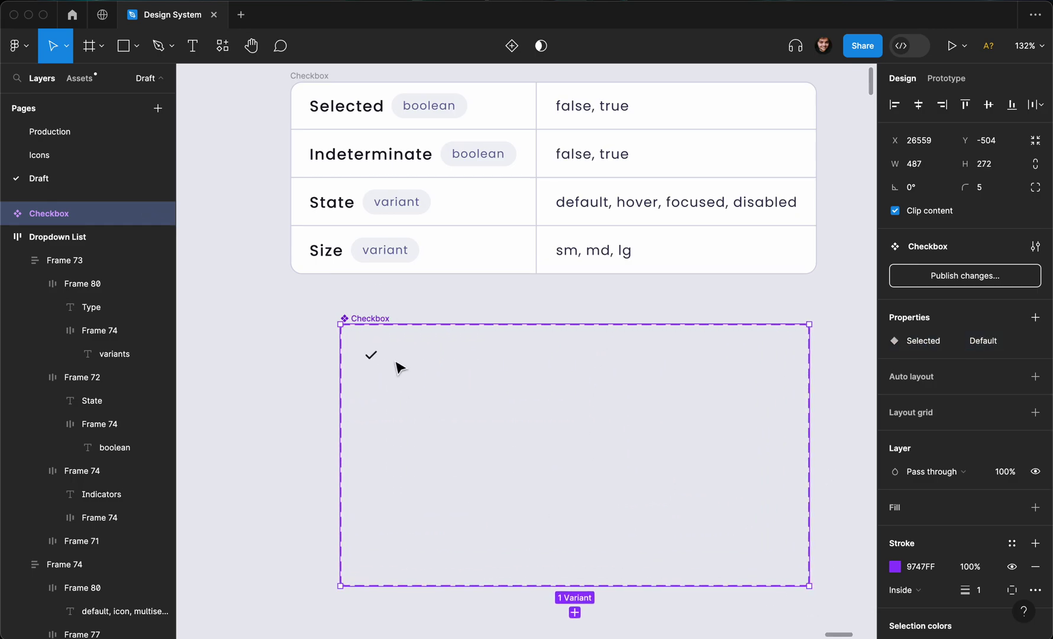
pyautogui.click(379, 357)
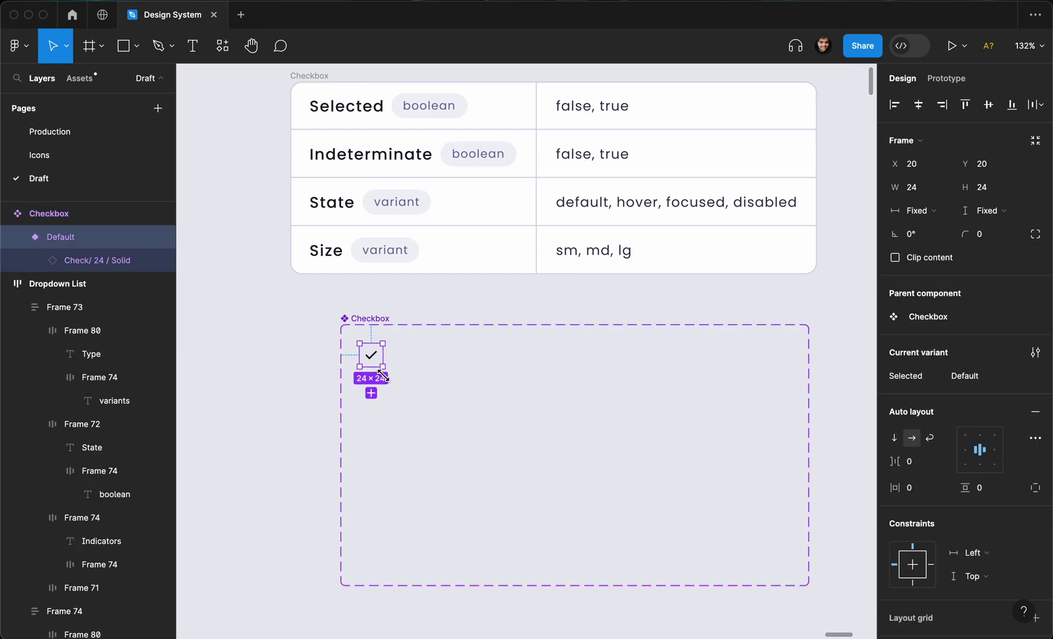
pyautogui.press('super+d')
pyautogui.moveTo(378, 364); pyautogui.dragTo(410, 357)
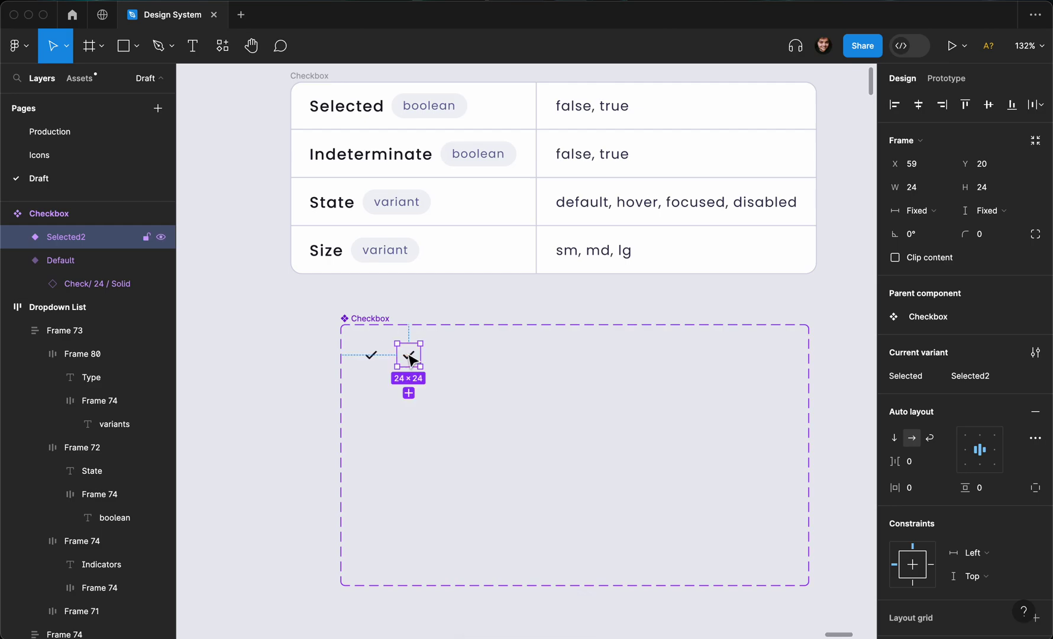
pyautogui.scroll(2, 409, 357)
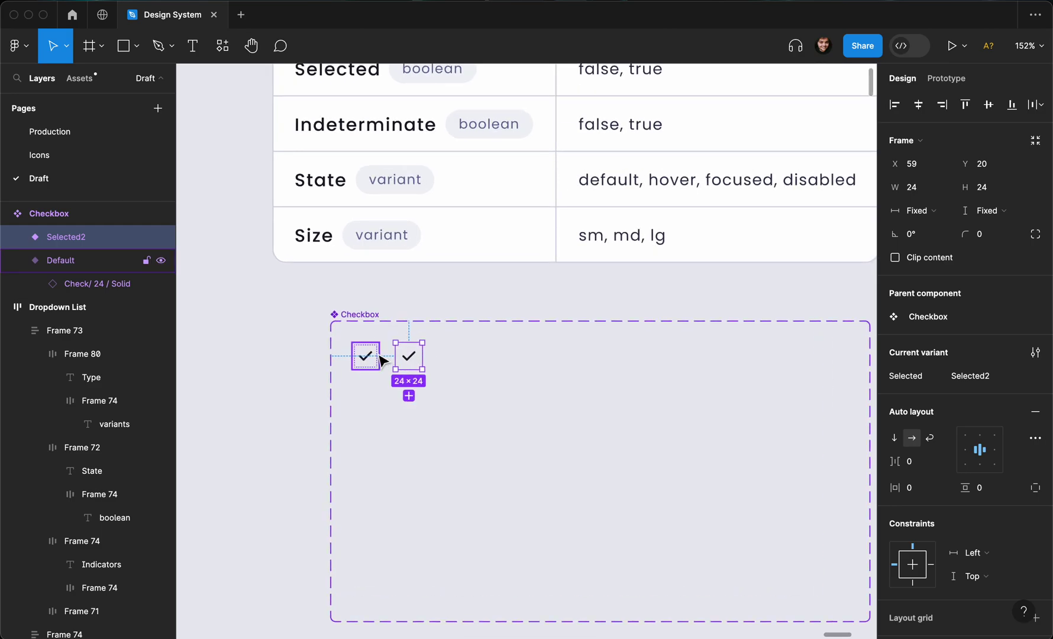
pyautogui.press('Delete')
# - Fill the checkbox variant with the color token Colors/Grayscale/Surface/default-subtle
pyautogui.click(378, 357)
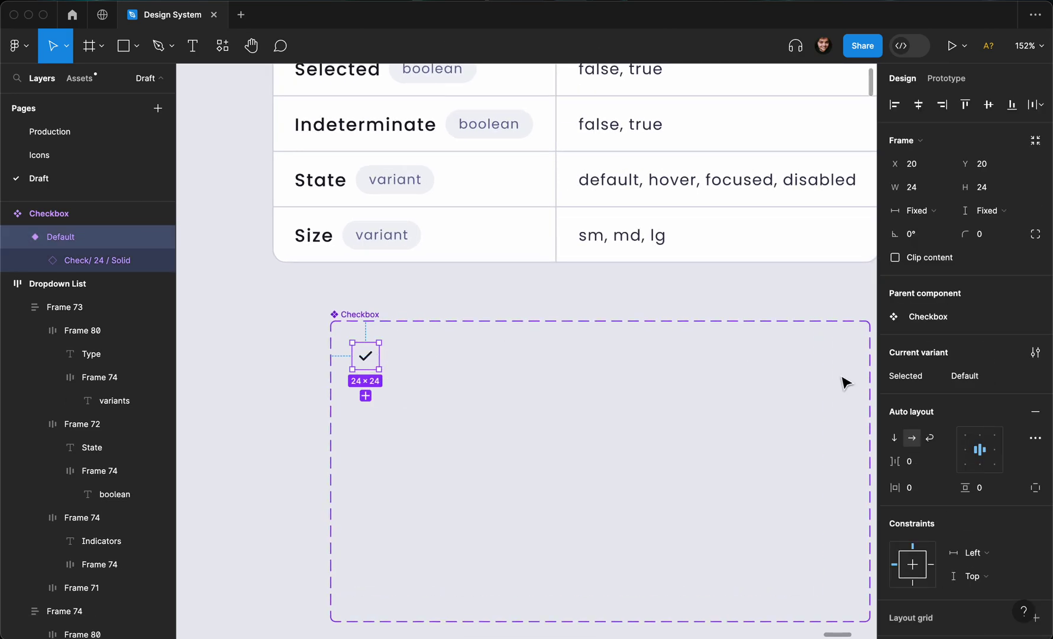
pyautogui.scroll(-3, 991, 419)
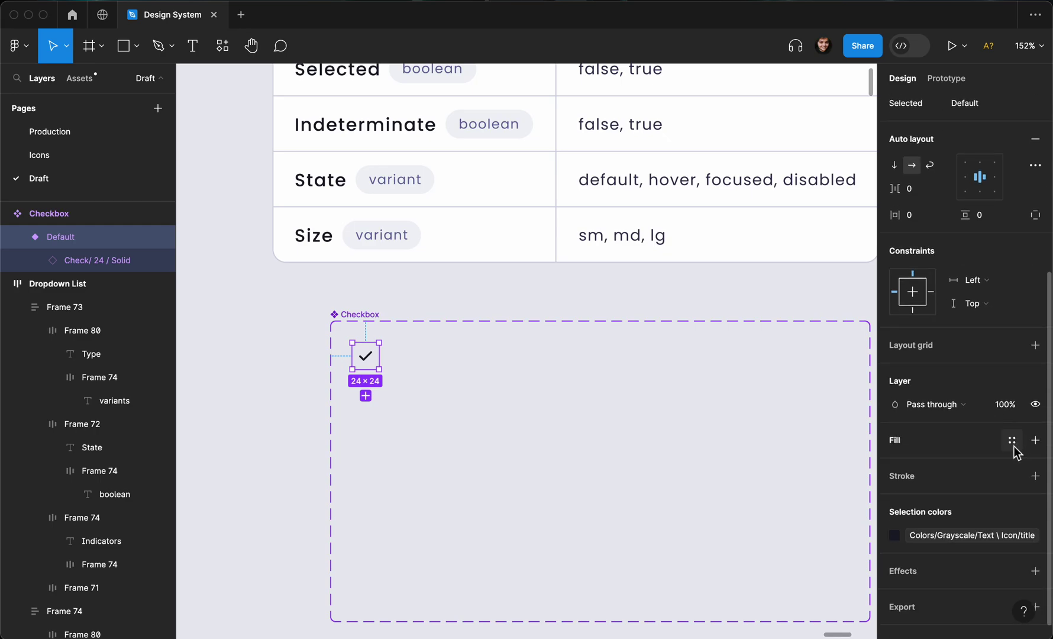
pyautogui.click(1013, 443)
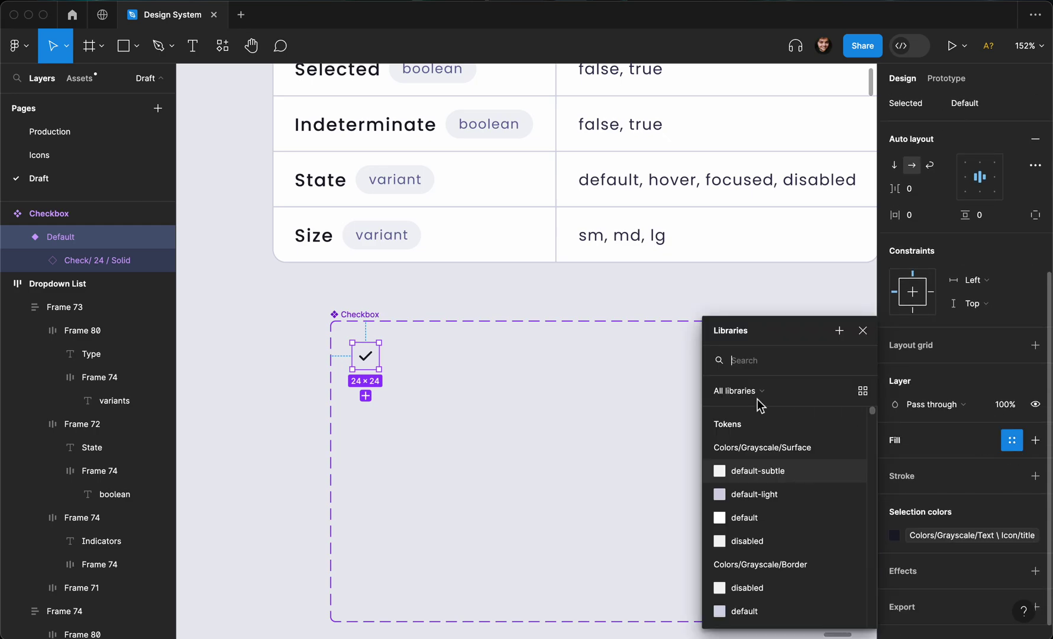
pyautogui.click(775, 472)
pyautogui.scroll(5, 465, 421)
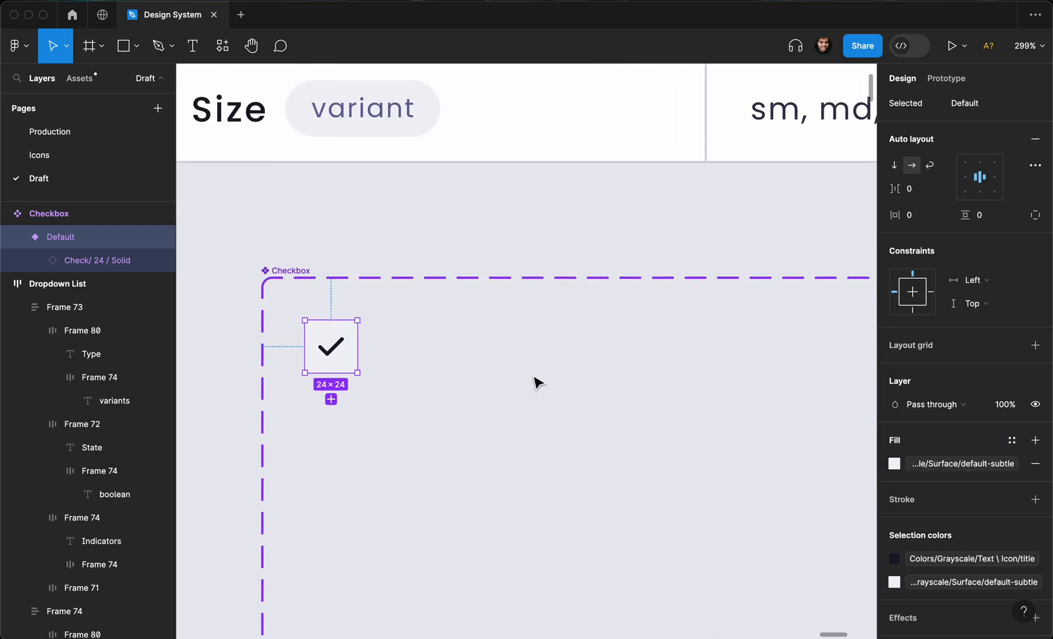
pyautogui.click(536, 380)
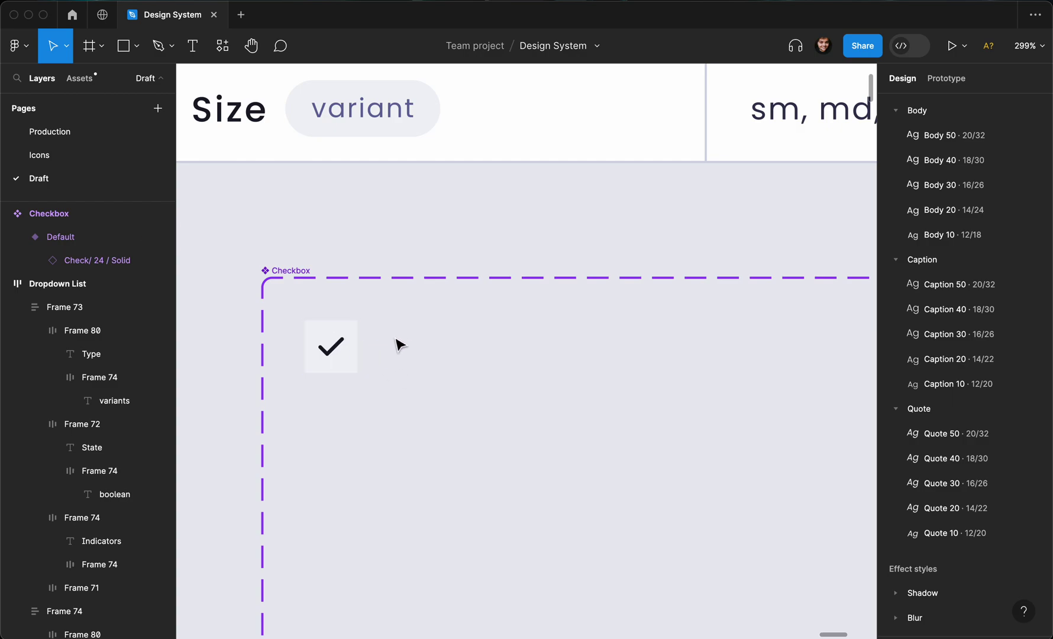
# - Apply the Corner Radius variable lg (6) to the checkbox variant
pyautogui.click(352, 349)
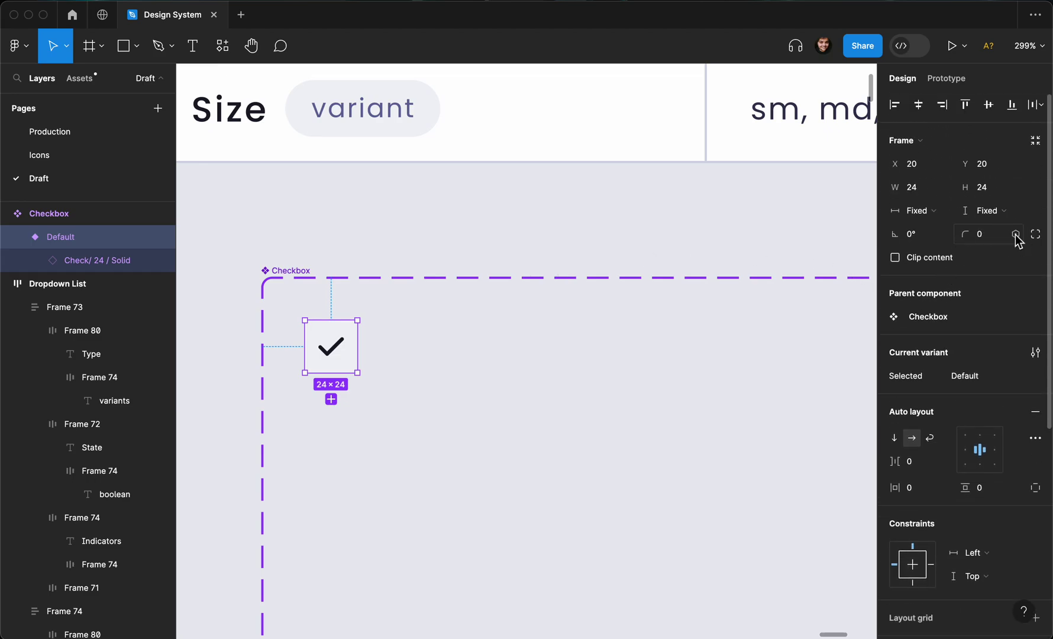
pyautogui.click(1015, 234)
pyautogui.scroll(-5, 941, 389)
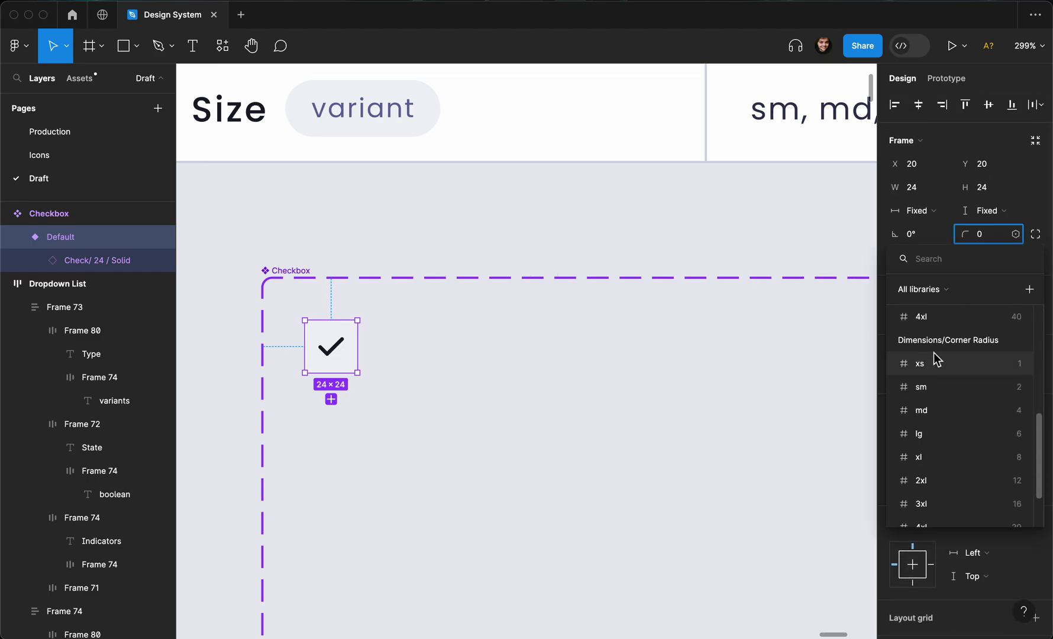
pyautogui.click(942, 429)
pyautogui.click(623, 265)
pyautogui.scroll(-4, 618, 266)
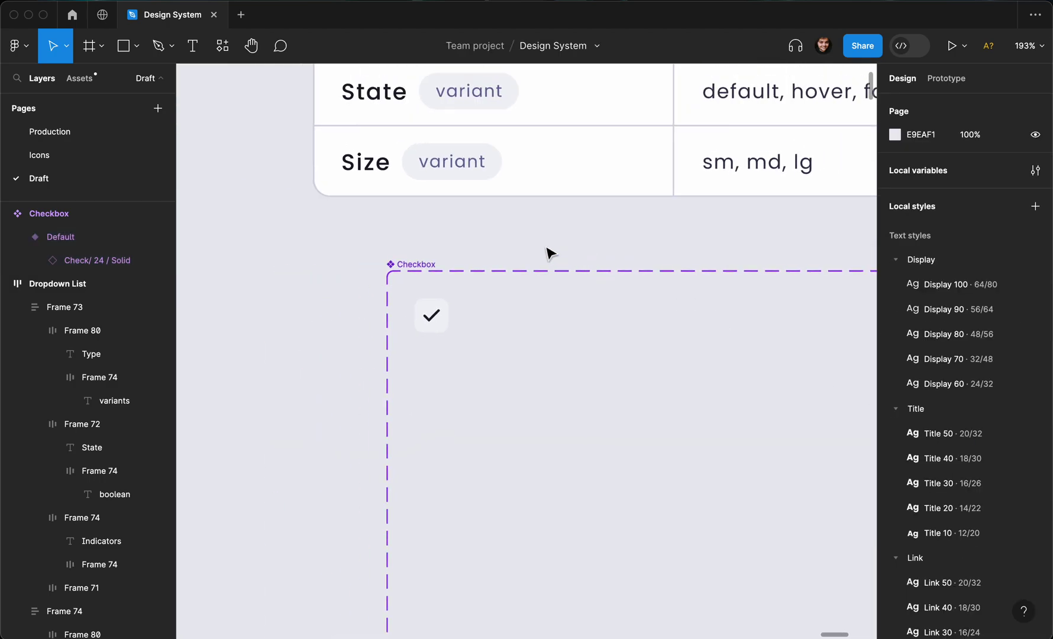
# - Duplicate the checkbox variant and place the copy to the right of the original at X 62, Y 20
pyautogui.click(431, 315)
pyautogui.scroll(3, 502, 308)
pyautogui.hscroll(2, 503, 308)
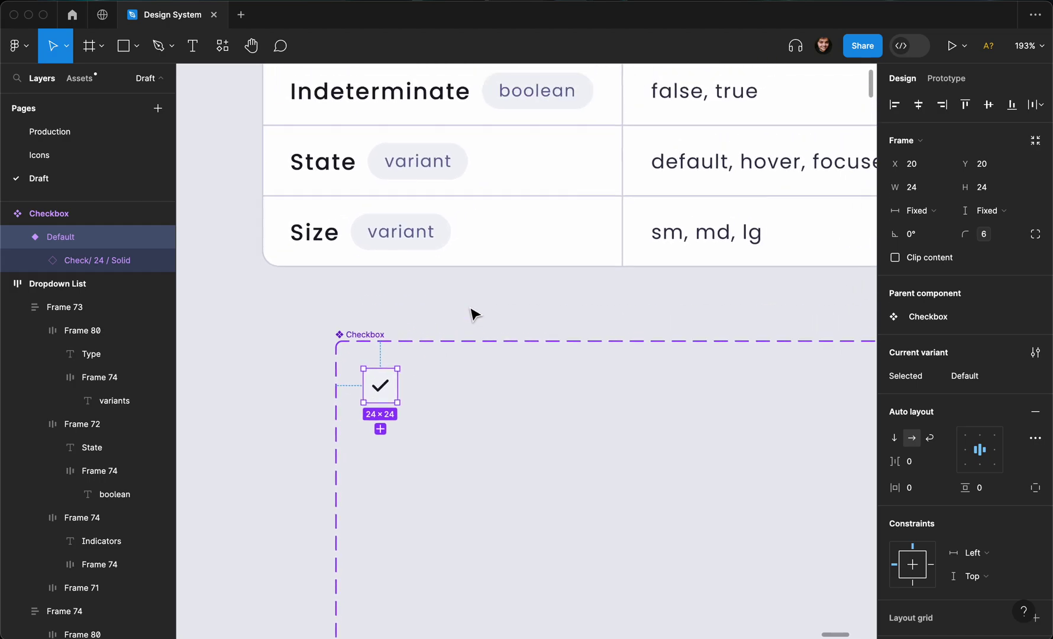
pyautogui.press('super+d')
pyautogui.click(377, 426)
pyautogui.moveTo(377, 426); pyautogui.dragTo(422, 410)
# - Set the Selected property to true on the copied variant and to false on the original
pyautogui.click(966, 379)
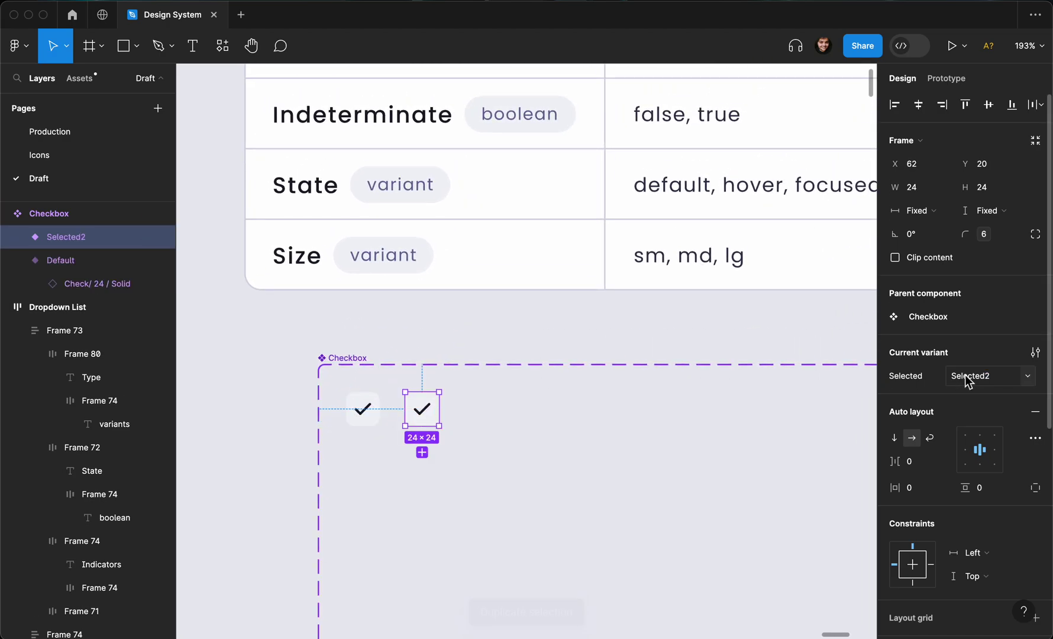
pyautogui.write('true')
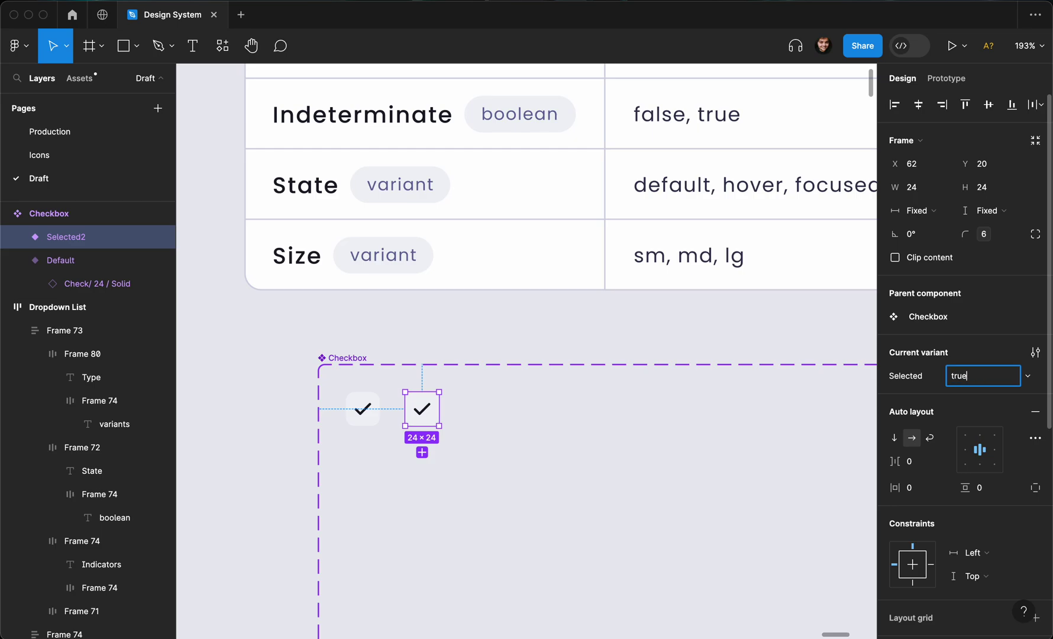
pyautogui.press('Return')
pyautogui.click(355, 407)
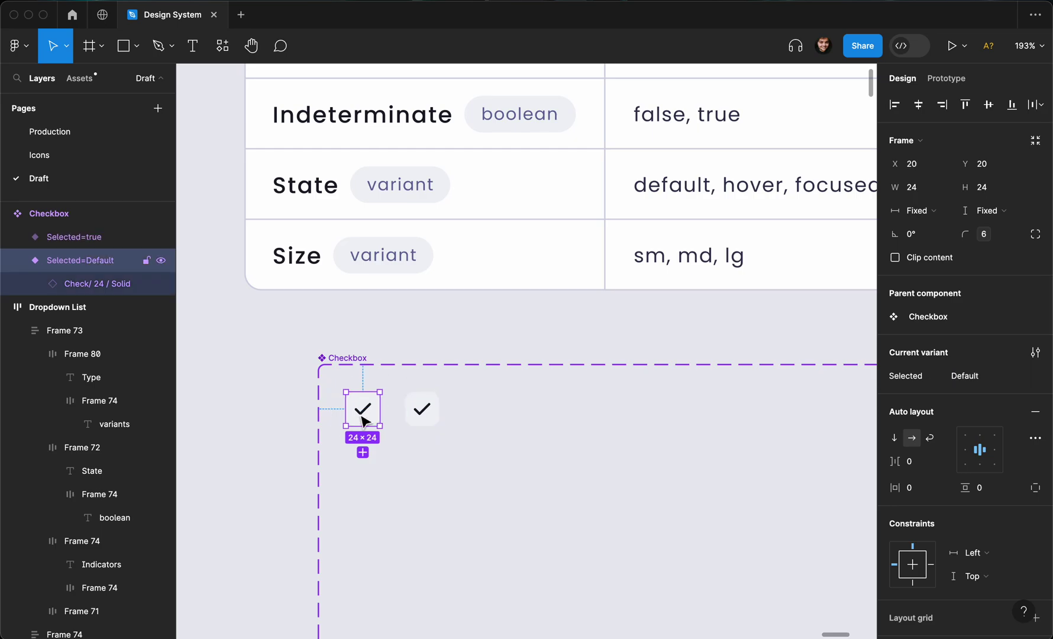
pyautogui.click(985, 383)
pyautogui.write('false')
pyautogui.press('Return')
# - Delete the check icon from the Selected=false variant
pyautogui.click(423, 415)
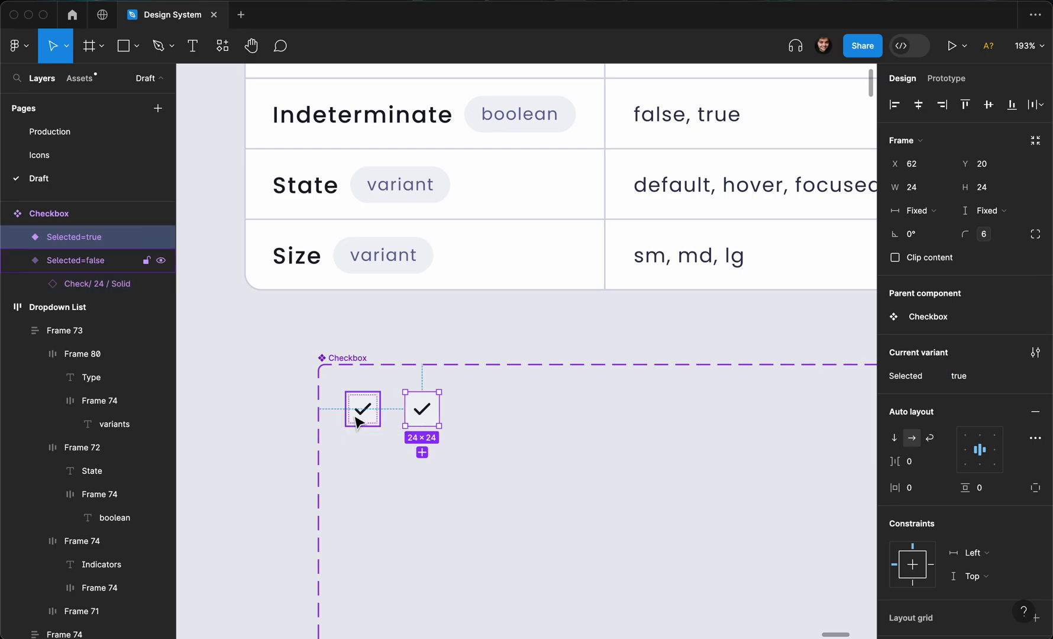
pyautogui.doubleClick(360, 412)
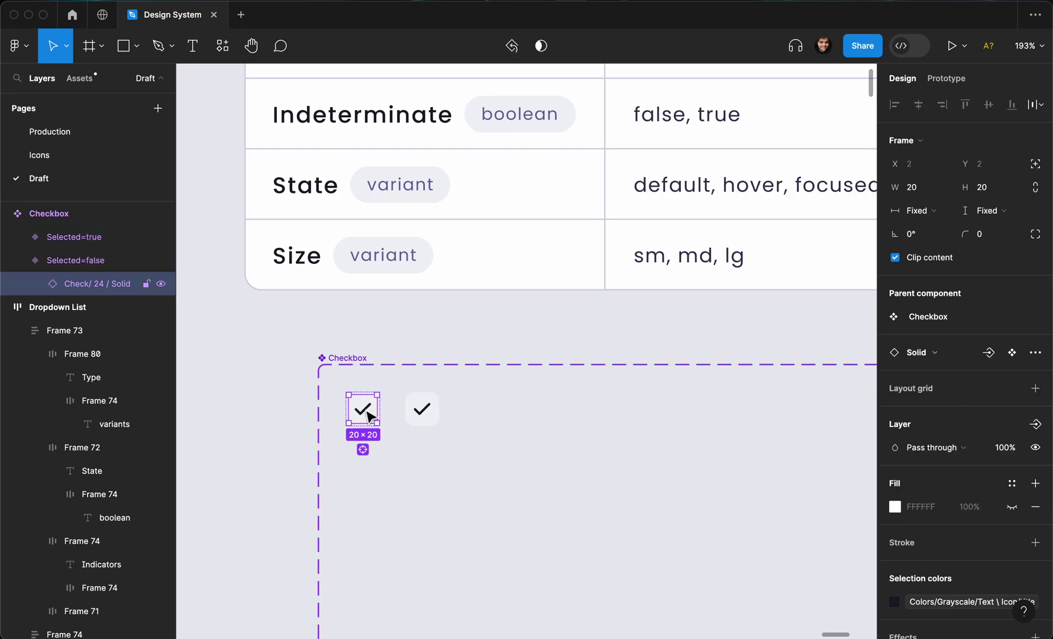
pyautogui.press('Delete')
pyautogui.click(368, 414)
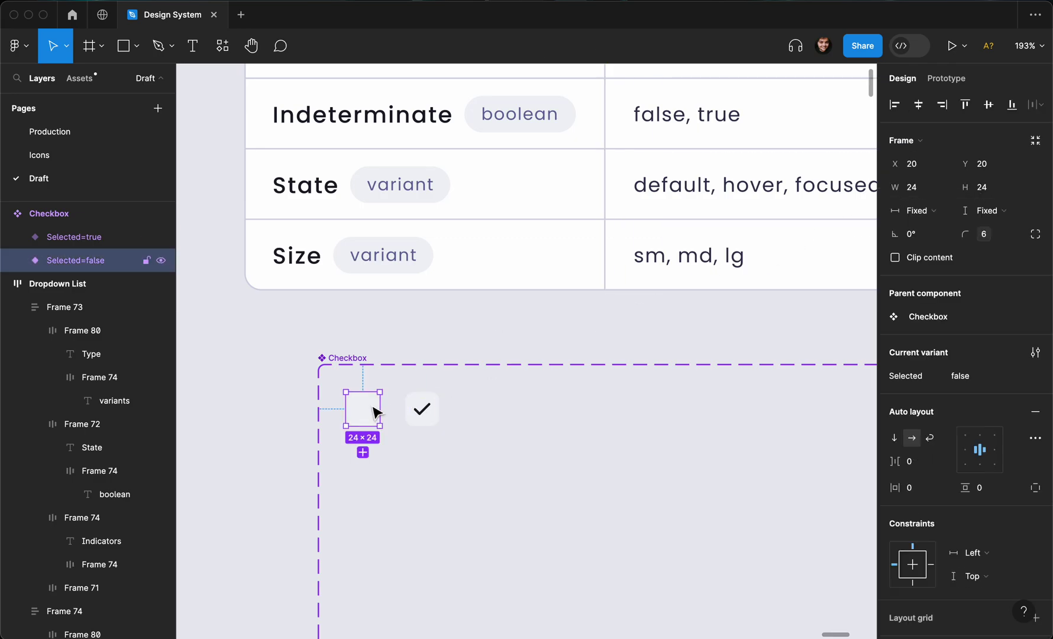
# - Change the fill of the Selected=true variant to the color token Colors/Primary/Surface/default
pyautogui.click(424, 417)
pyautogui.scroll(-5, 923, 408)
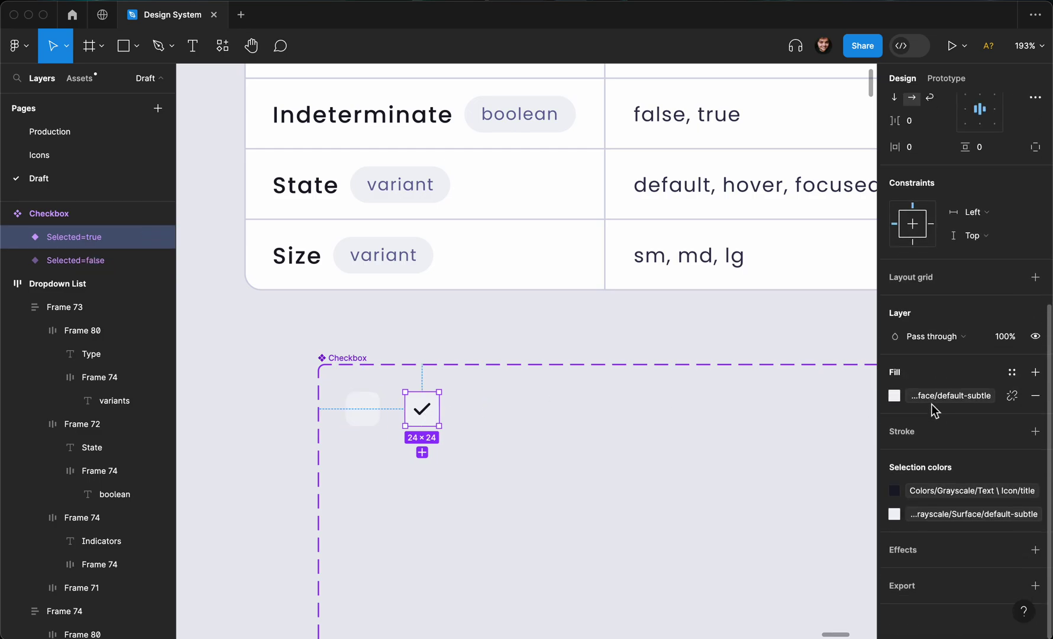
pyautogui.click(966, 402)
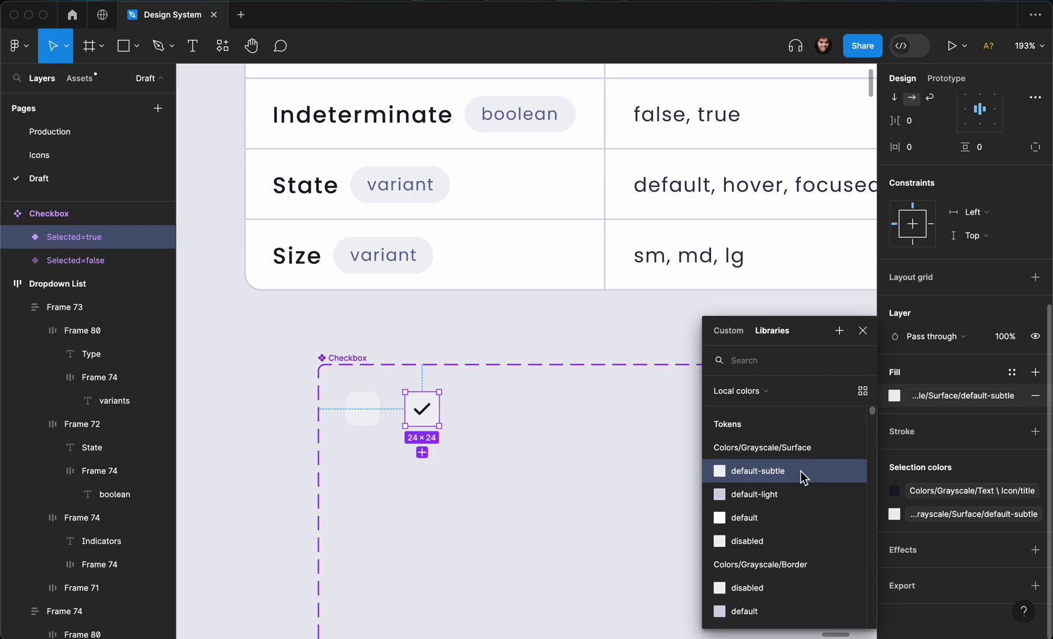
pyautogui.write('s')
pyautogui.write('ce')
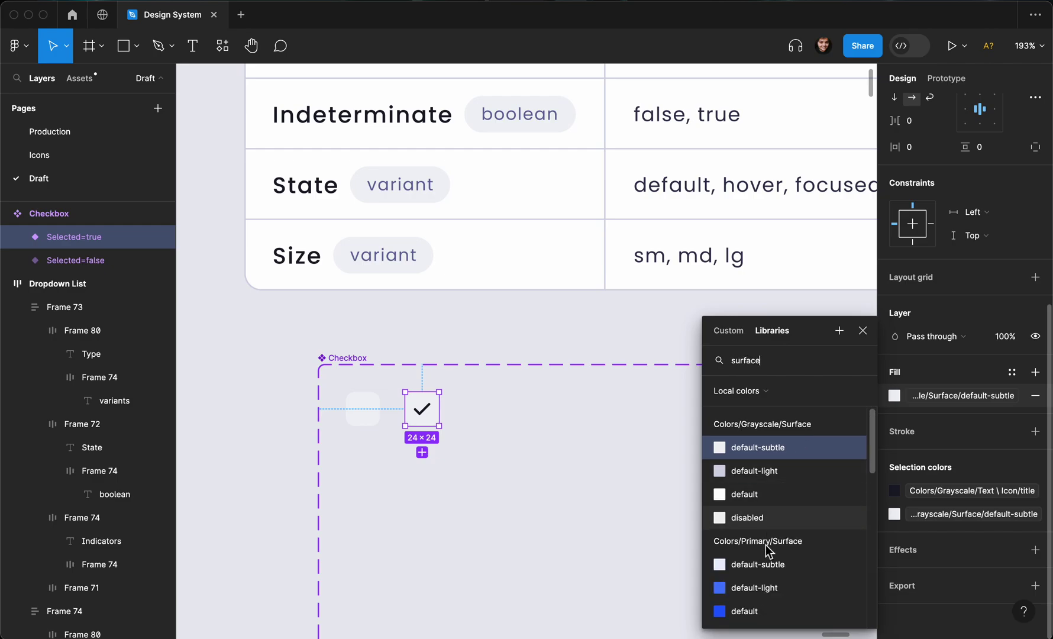
pyautogui.scroll(-2, 754, 551)
pyautogui.click(754, 556)
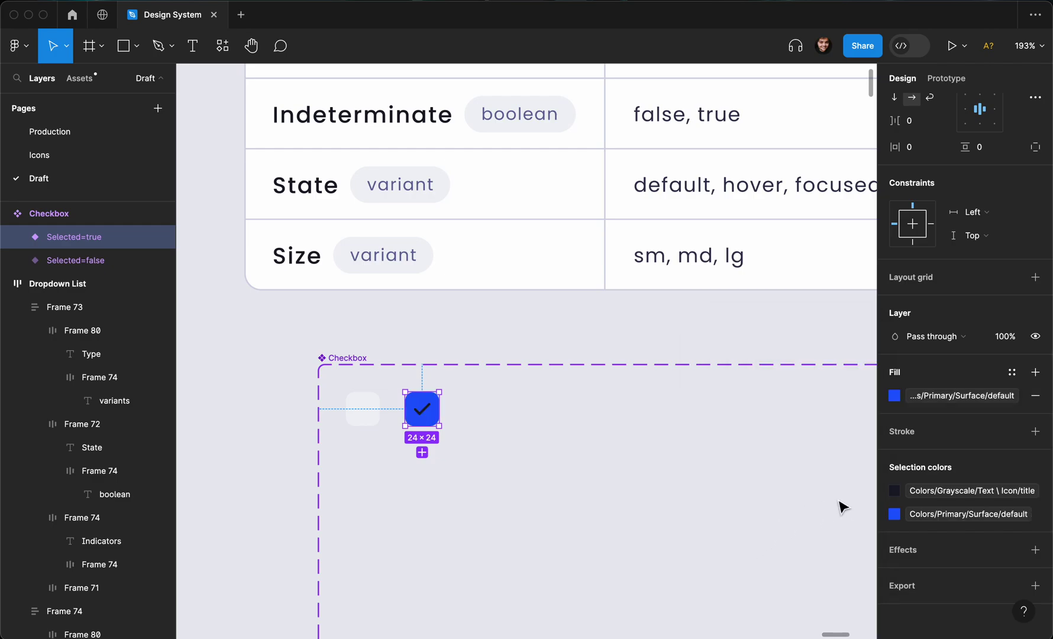
# - Recolor the check icon in the Selected=true variant with the Grayscale Text \ Icon token negative
pyautogui.click(970, 491)
pyautogui.scroll(-3, 738, 463)
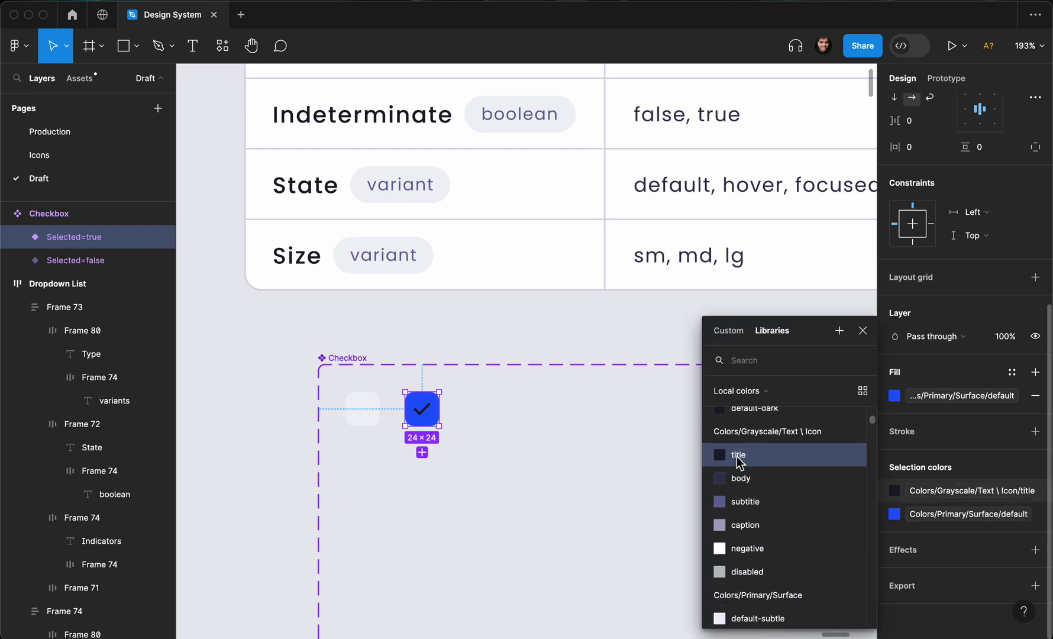
pyautogui.click(742, 549)
pyautogui.click(522, 322)
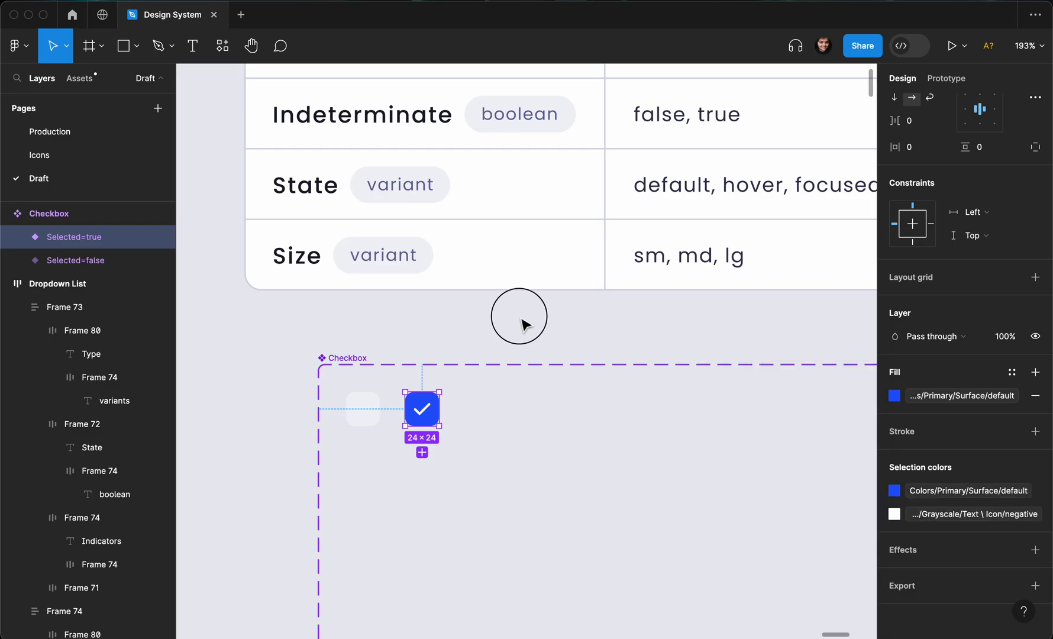
pyautogui.scroll(-3, 523, 323)
pyautogui.scroll(-2, 522, 321)
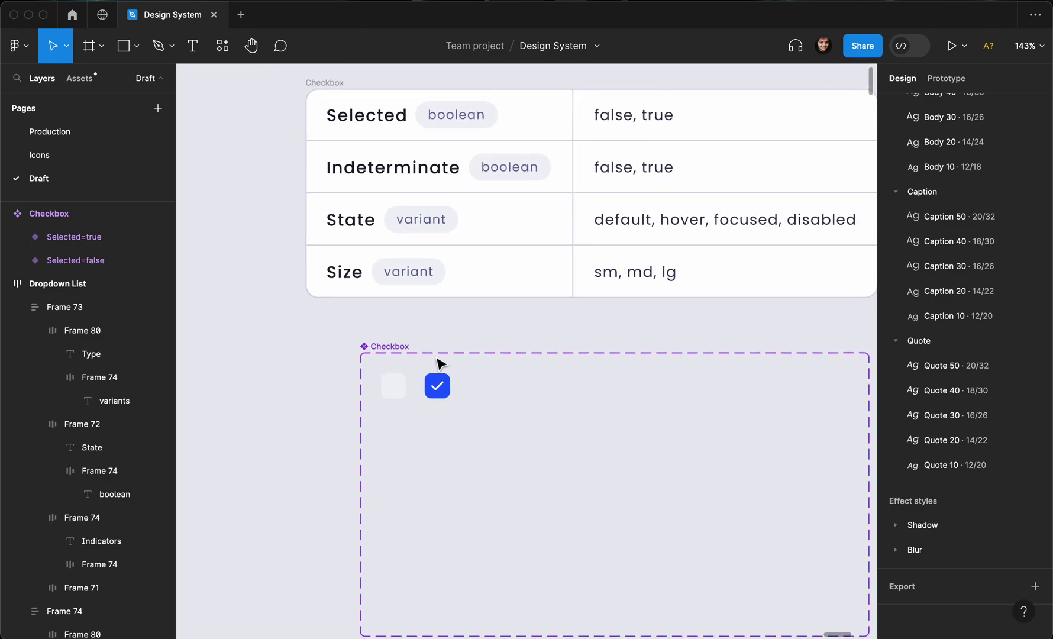
pyautogui.scroll(3, 438, 368)
pyautogui.click(438, 395)
pyautogui.scroll(5, 903, 418)
pyautogui.scroll(3, 597, 372)
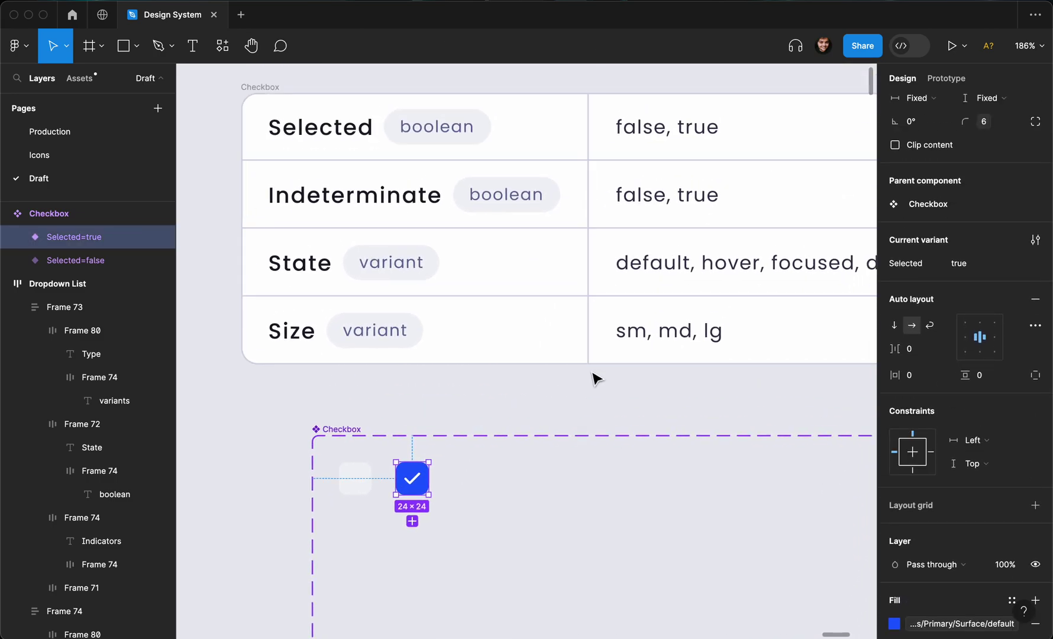
pyautogui.scroll(-3, 597, 379)
pyautogui.click(585, 377)
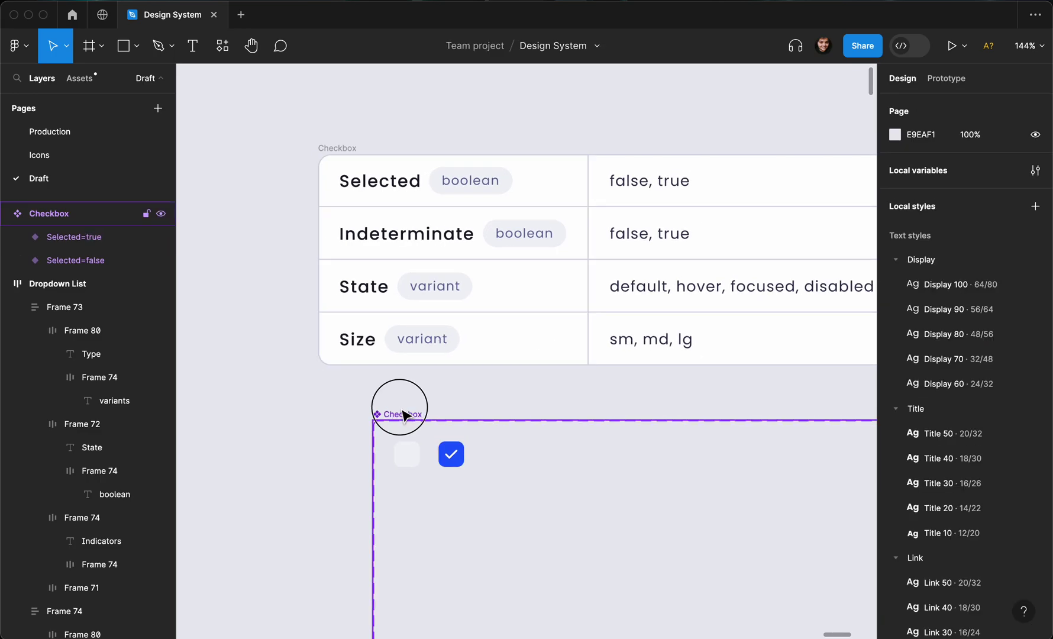
# - Add a variant property named Indeterminate with the value false to the Checkbox component set
pyautogui.click(404, 416)
pyautogui.click(1034, 342)
pyautogui.click(948, 391)
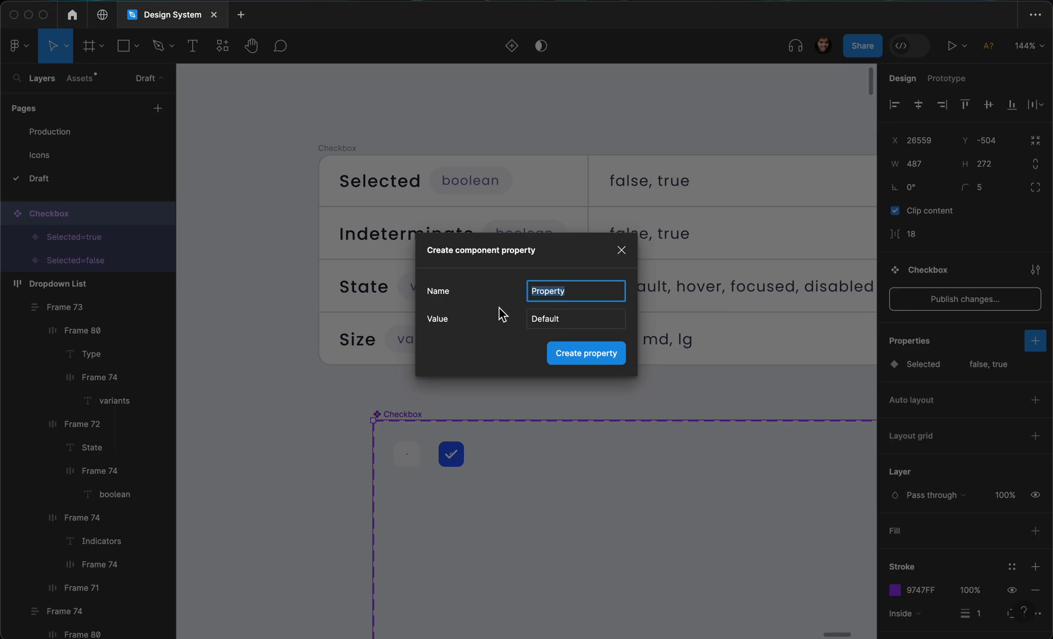
pyautogui.write('In')
pyautogui.click(545, 320)
pyautogui.write('fal')
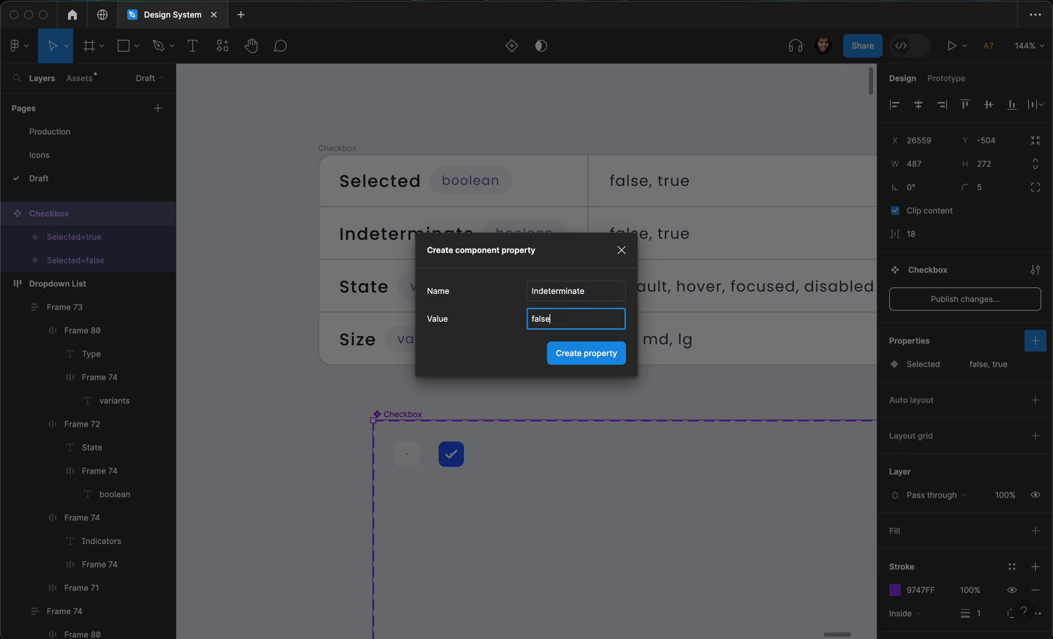
pyautogui.write('se')
pyautogui.press('Return')
# - Duplicate the checked variant beside the original and set the copy's Selected property to false and Indeterminate to true
pyautogui.click(410, 451)
pyautogui.moveTo(451, 454); pyautogui.dragTo(500, 454)
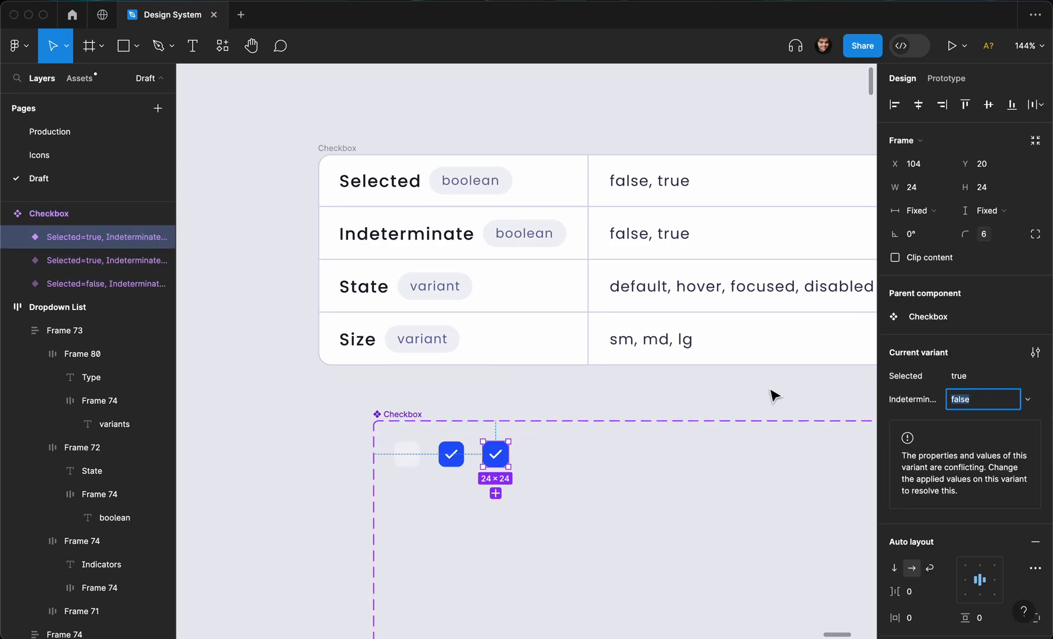
pyautogui.click(974, 377)
pyautogui.write('false')
pyautogui.press('Return')
pyautogui.click(971, 400)
pyautogui.write('true')
pyautogui.press('Return')
# - Draw a thin horizontal bar about 13 × 2 above the component set and set its corner radius to 9999
pyautogui.scroll(5, 595, 402)
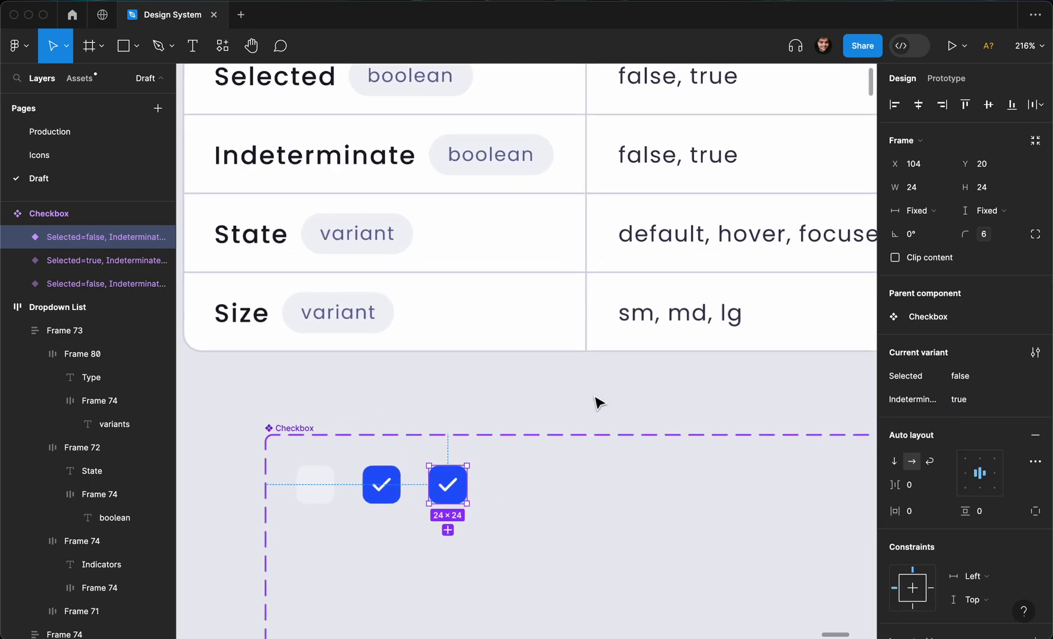
pyautogui.hscroll(-2, 595, 402)
pyautogui.scroll(-2, 594, 402)
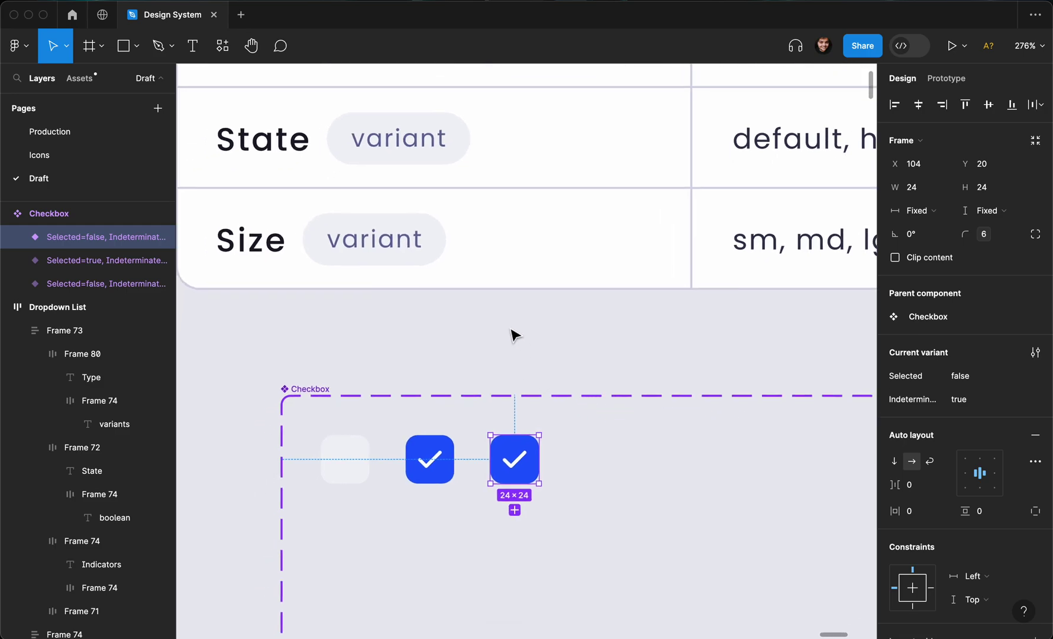
pyautogui.scroll(2, 503, 342)
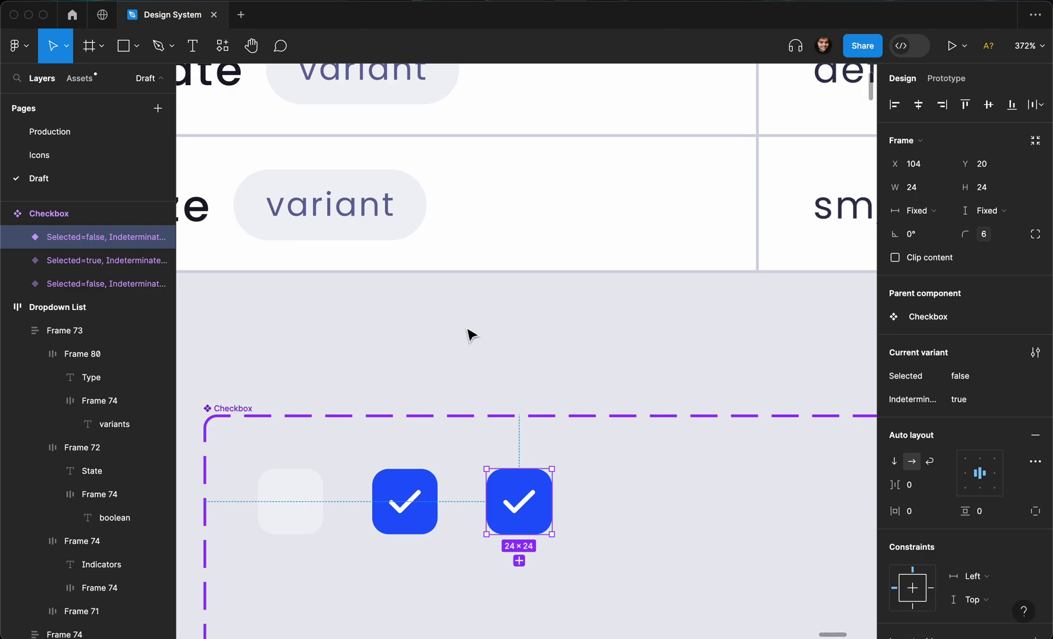
pyautogui.press('r')
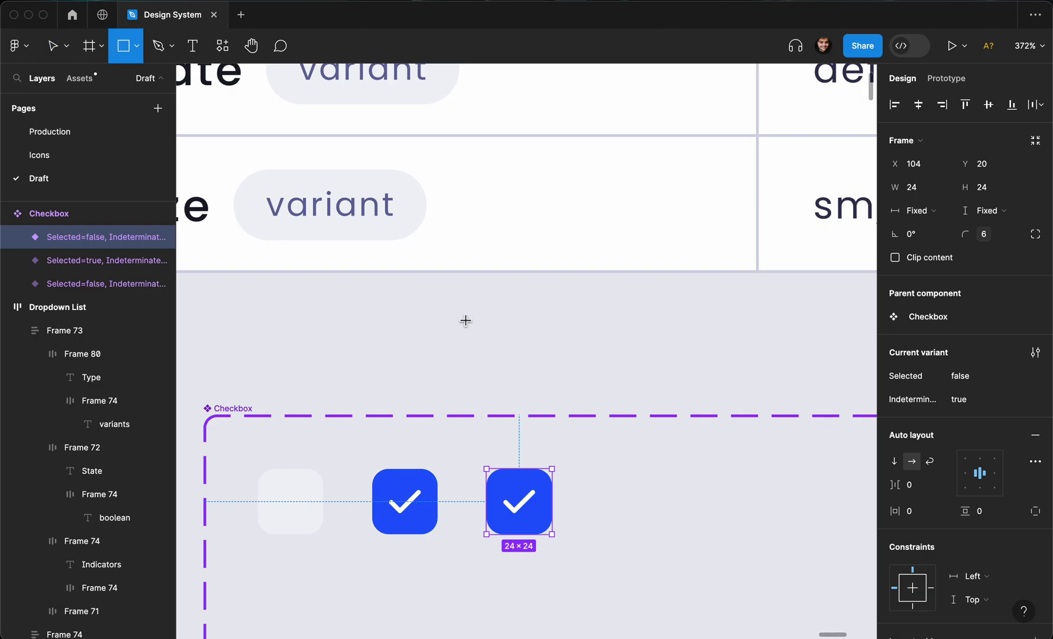
pyautogui.moveTo(462, 316); pyautogui.dragTo(498, 321)
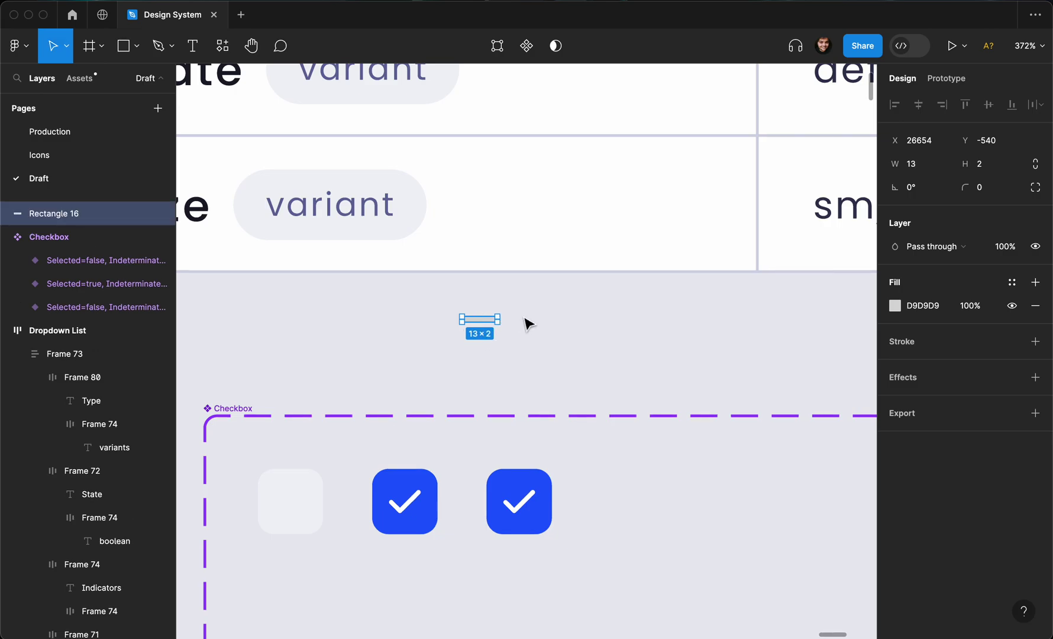
pyautogui.click(1015, 188)
pyautogui.scroll(-5, 929, 447)
pyautogui.click(935, 463)
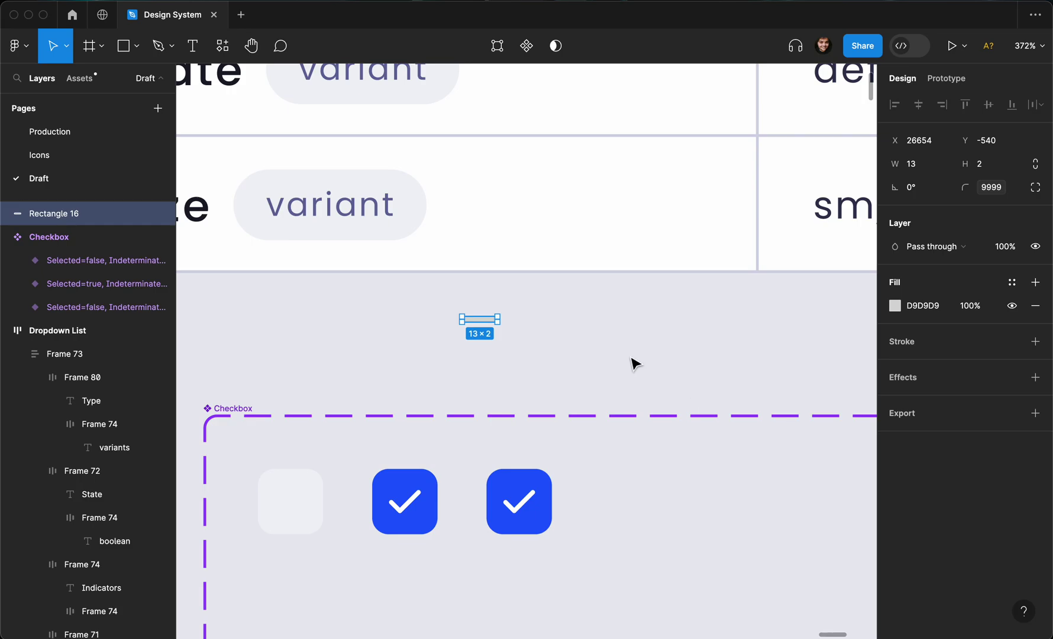
# - Fill the bar with the Colors/Grayscale/Text \ Icon token negative
pyautogui.click(1011, 282)
pyautogui.scroll(-3, 773, 427)
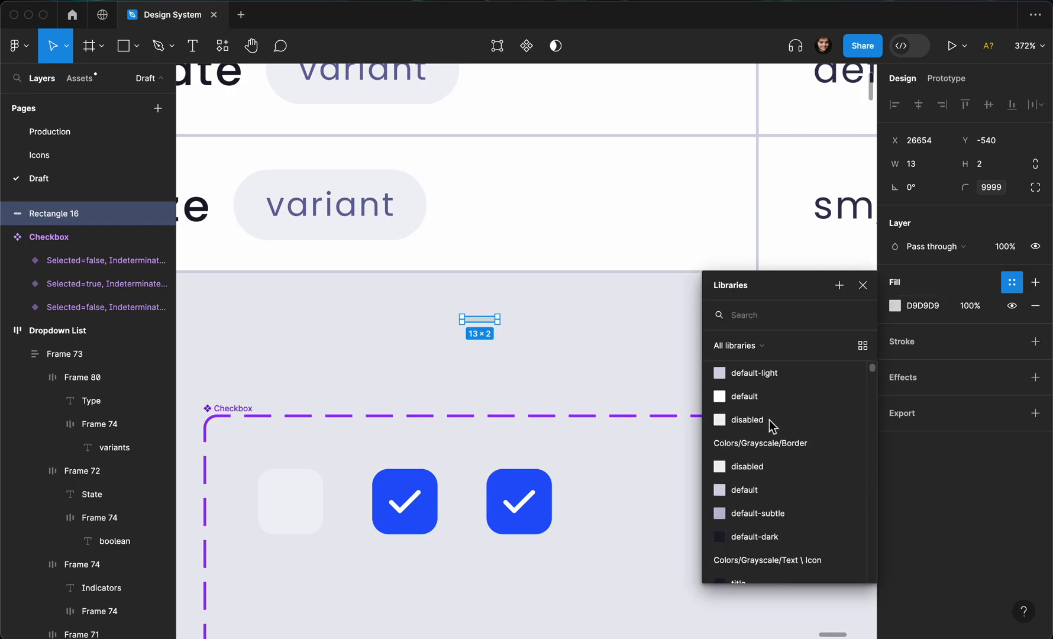
pyautogui.write('neg')
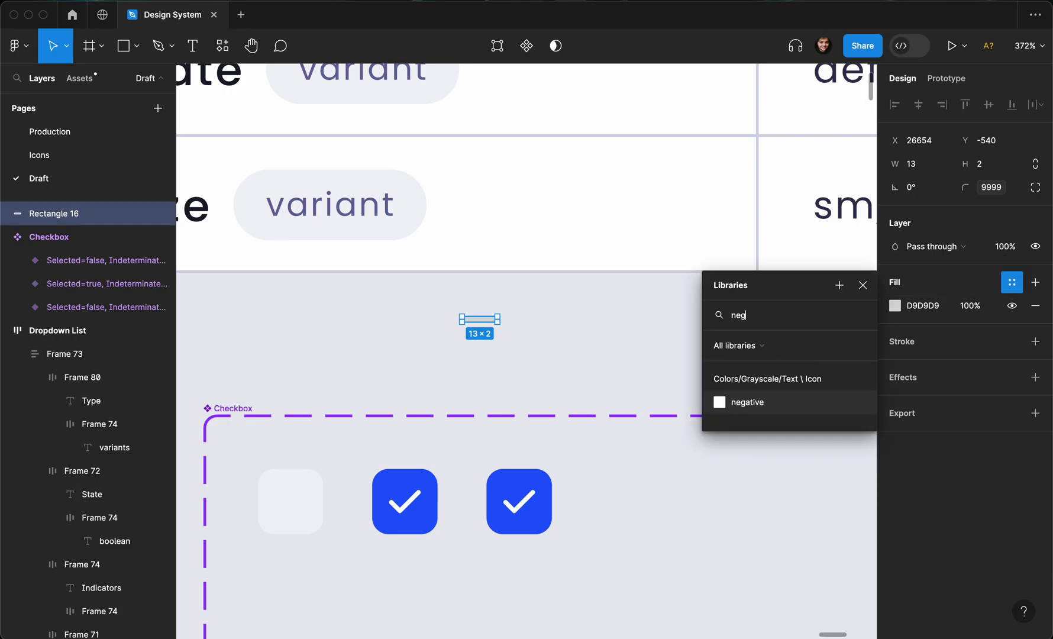
pyautogui.click(739, 407)
# - Move the bar into the Indeterminate=true variant and delete the check icon there
pyautogui.press('Delete')
pyautogui.click(535, 495)
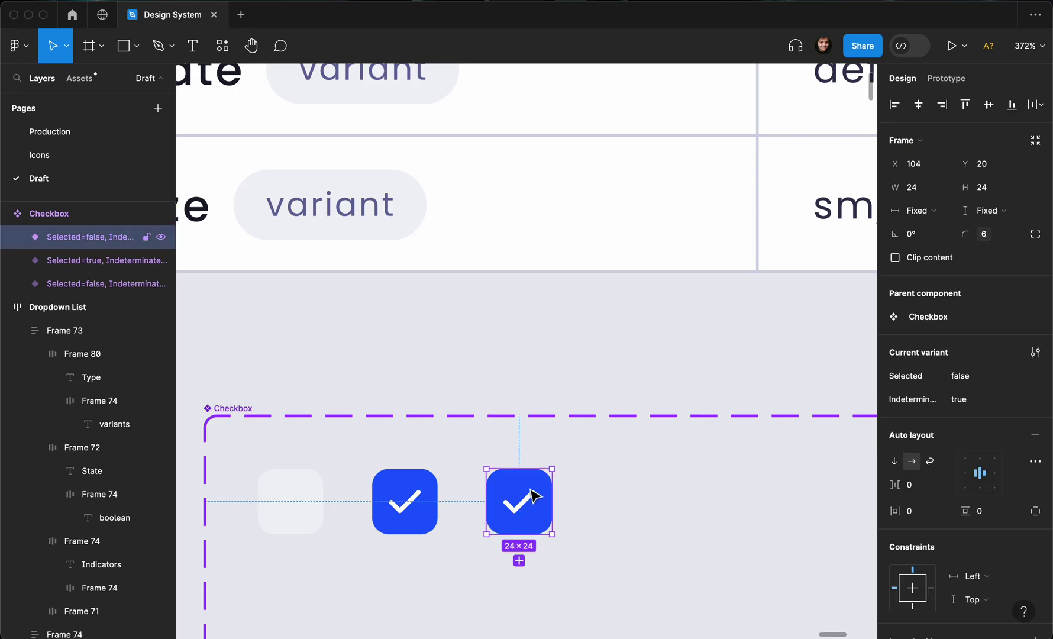
pyautogui.hotkey('ctrl', 'z')
pyautogui.scroll(3, 535, 496)
pyautogui.click(510, 506)
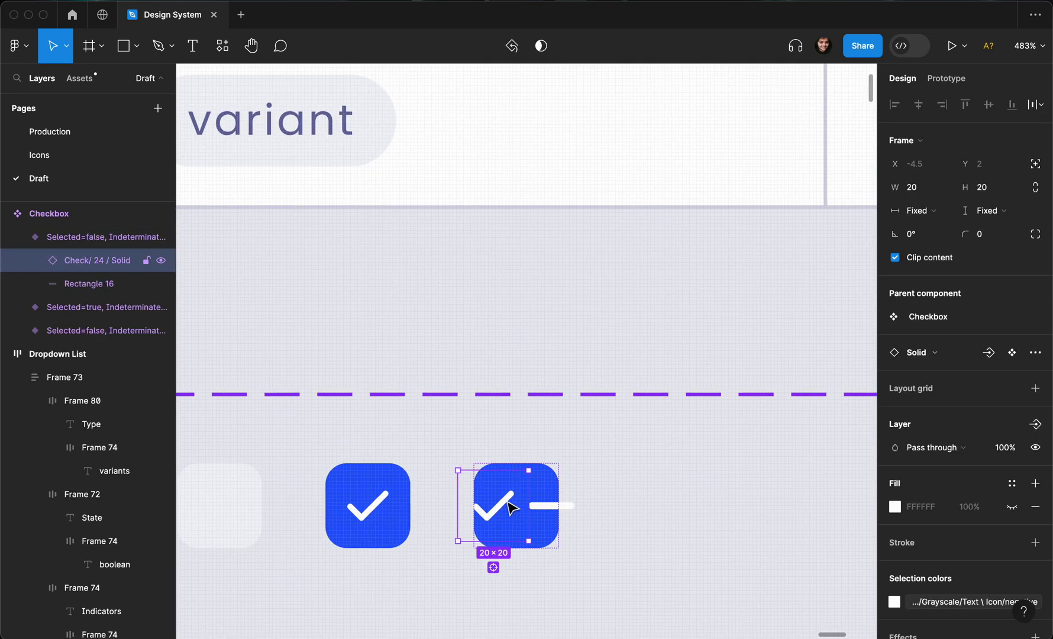
pyautogui.press('Delete')
# - Set the width of the bar in the indeterminate variant to 12
pyautogui.click(519, 507)
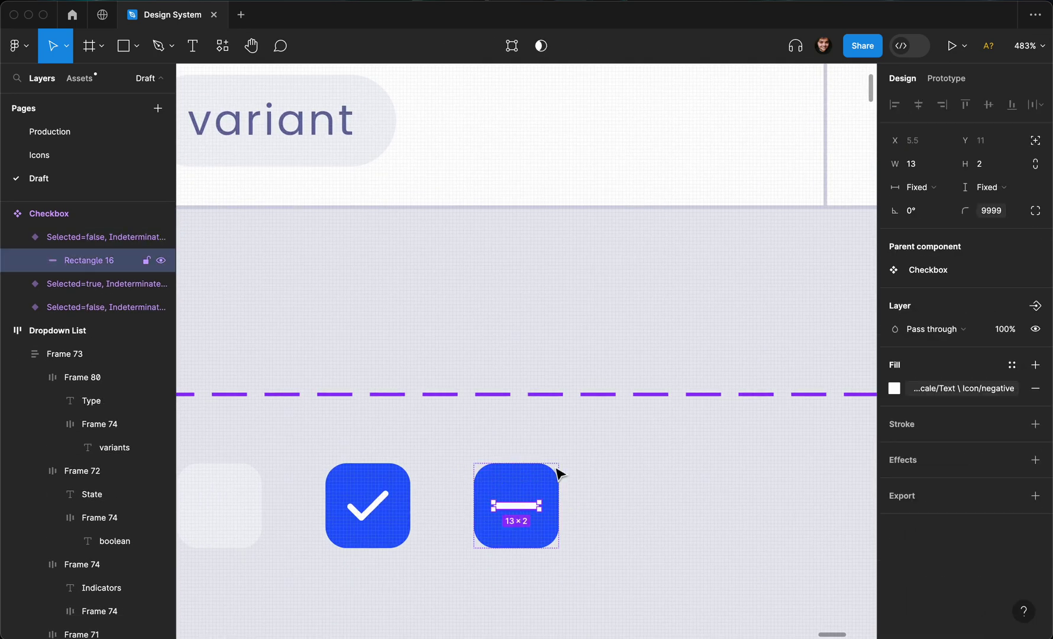
pyautogui.click(940, 168)
pyautogui.write('12')
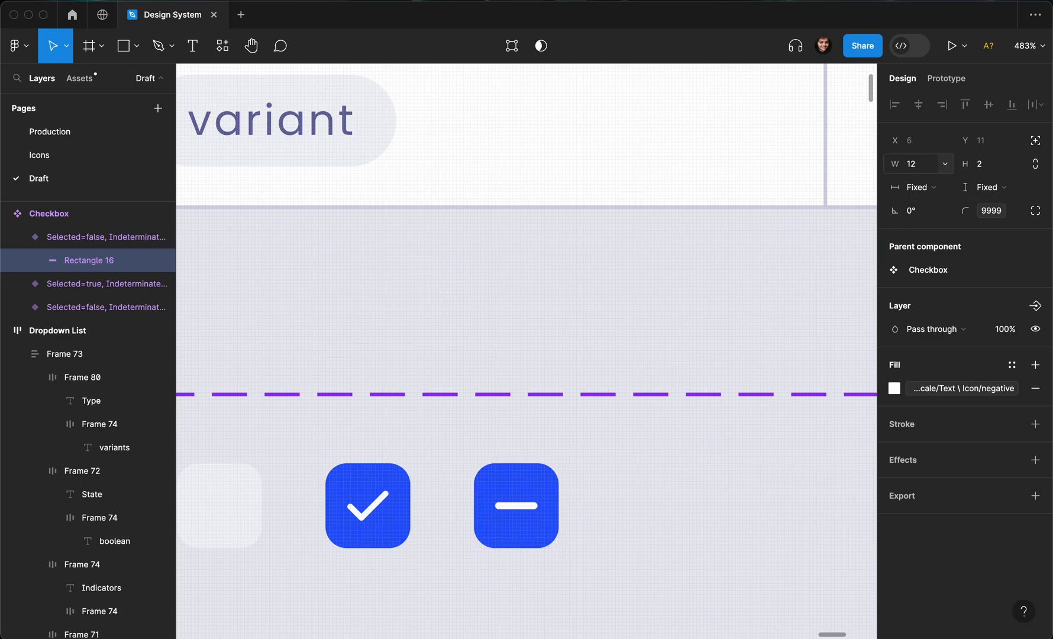
pyautogui.click(752, 237)
# - Add a variant property named State with the value default to the Checkbox component set
pyautogui.scroll(-5, 752, 237)
pyautogui.scroll(-3, 665, 339)
pyautogui.scroll(-3, 609, 359)
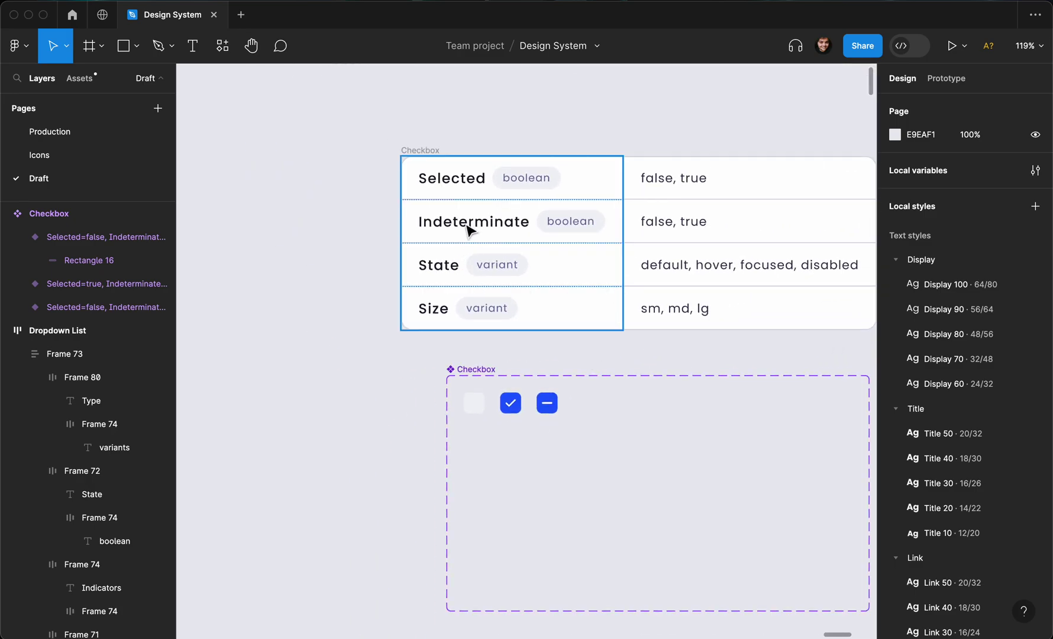
pyautogui.hscroll(2, 434, 404)
pyautogui.moveTo(330, 394); pyautogui.dragTo(501, 431)
pyautogui.click(417, 374)
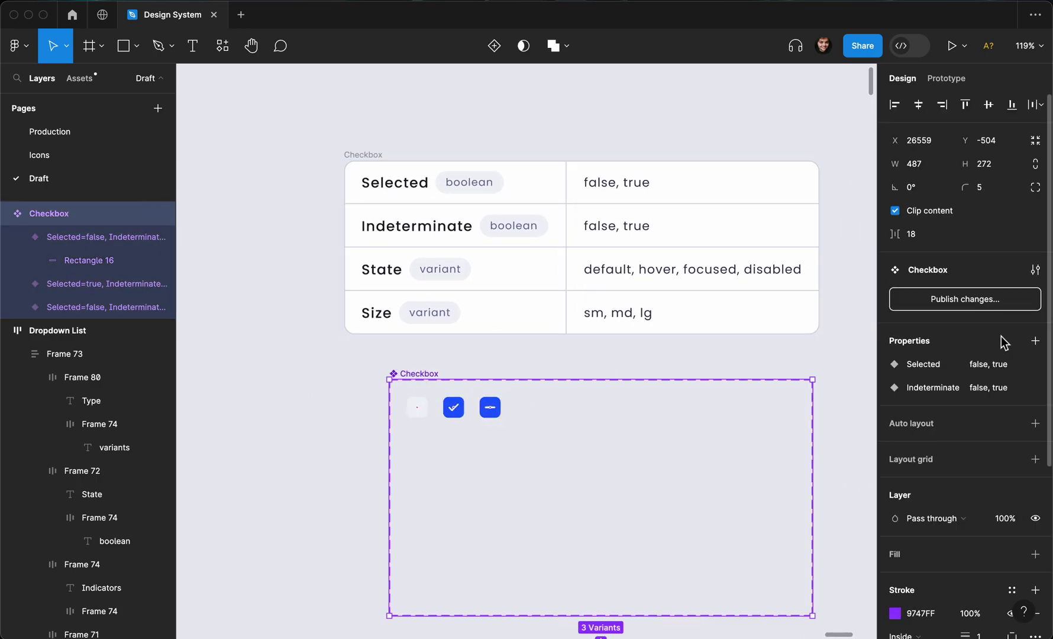
pyautogui.click(1035, 341)
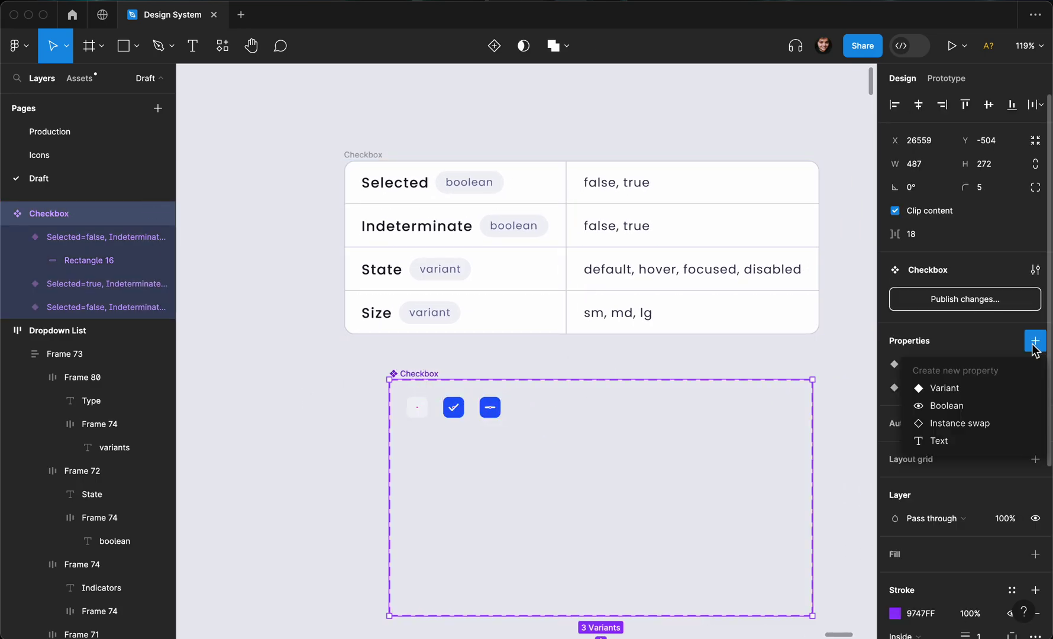
pyautogui.click(959, 393)
pyautogui.write('Sta')
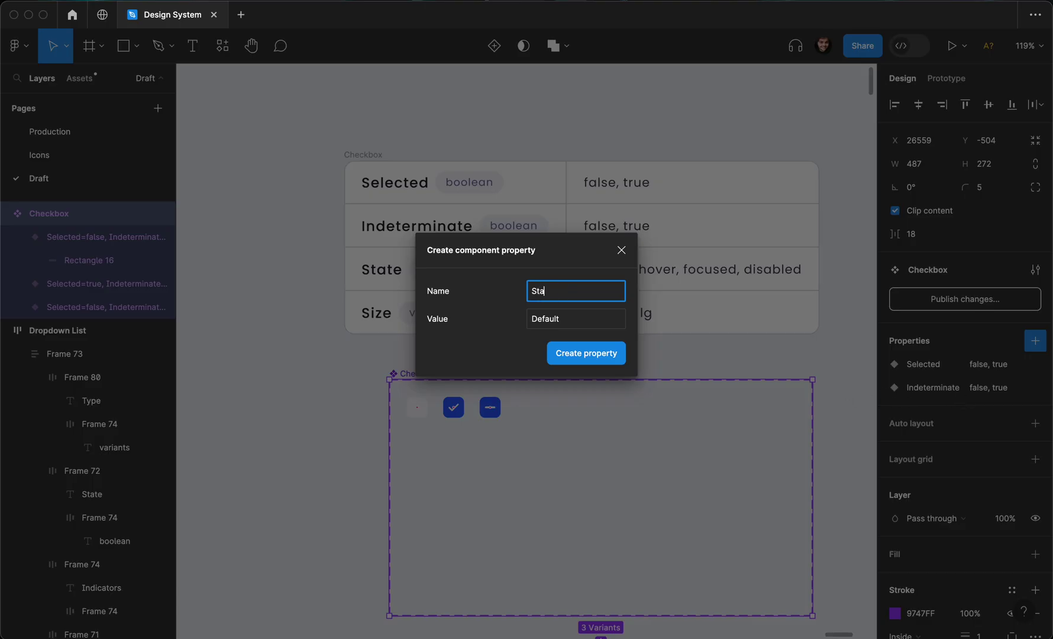
pyautogui.click(573, 320)
pyautogui.doubleClick(571, 321)
pyautogui.write('defa')
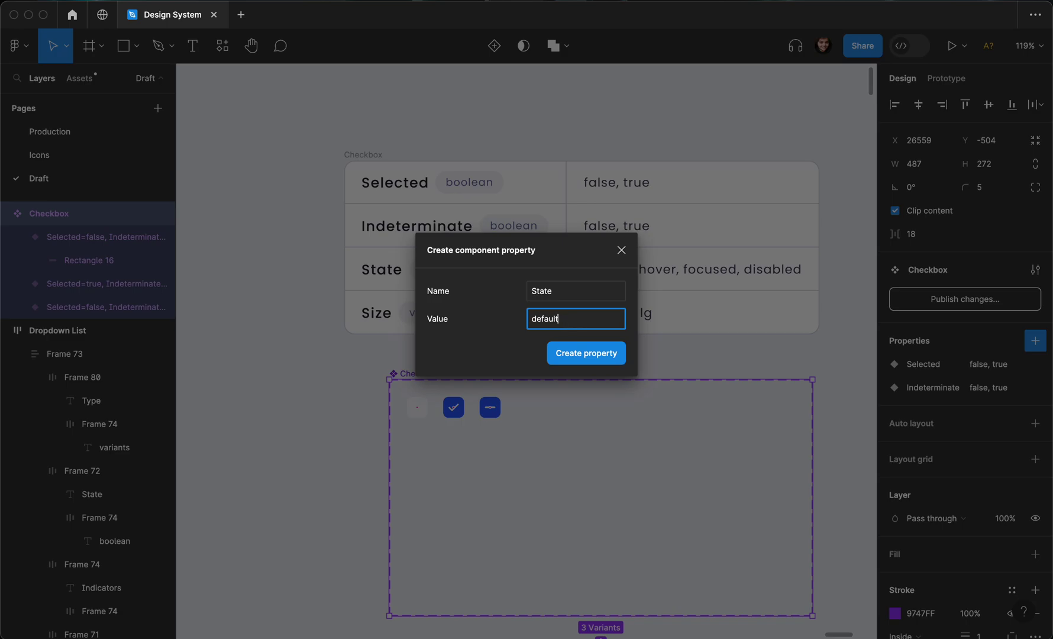
pyautogui.press('Return')
# - Widen the Checkbox component set to about 768 and align its left edge with the property table above
pyautogui.moveTo(821, 441); pyautogui.dragTo(867, 440)
pyautogui.hscroll(-5, 560, 403)
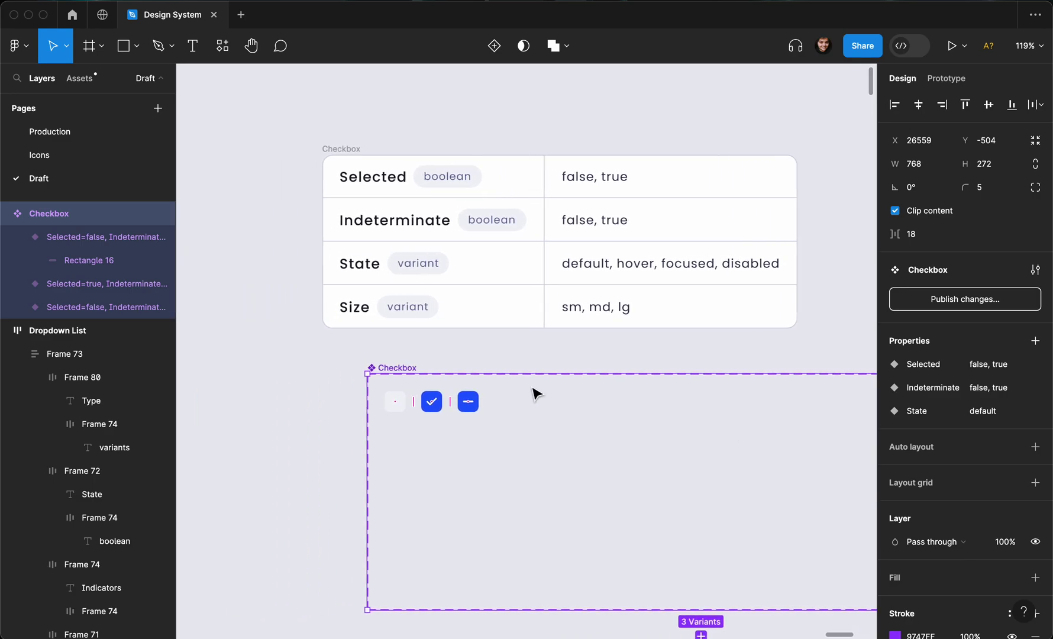
pyautogui.moveTo(408, 368); pyautogui.dragTo(363, 365)
# - Duplicate the three default variants to their right in the same row and set the copies' State to hover
pyautogui.moveTo(230, 375); pyautogui.dragTo(463, 414)
pyautogui.moveTo(402, 404); pyautogui.dragTo(519, 402)
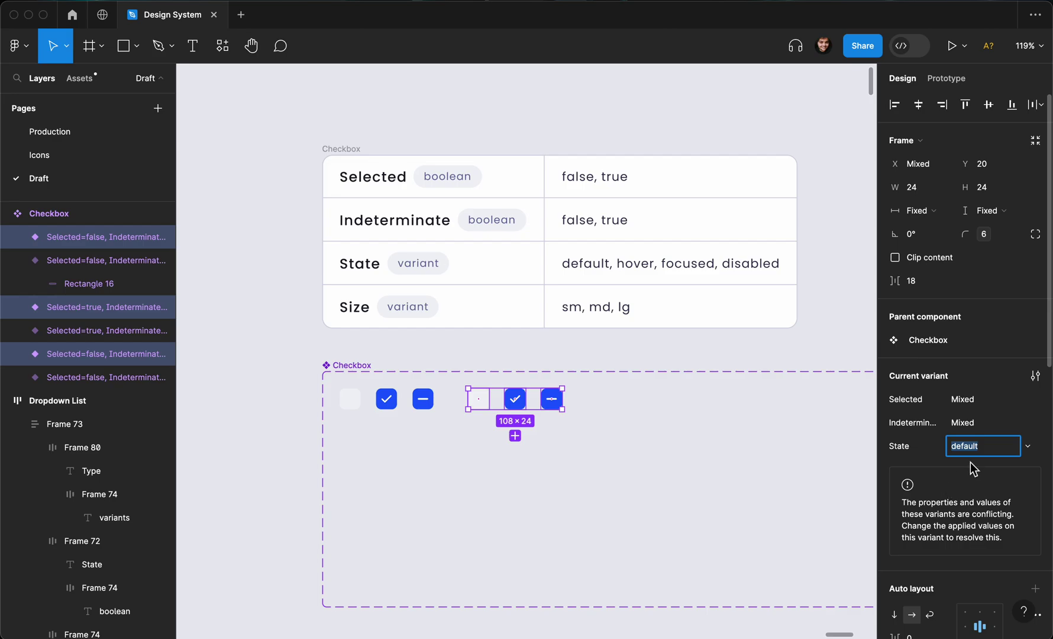
pyautogui.write('h')
pyautogui.press('Return')
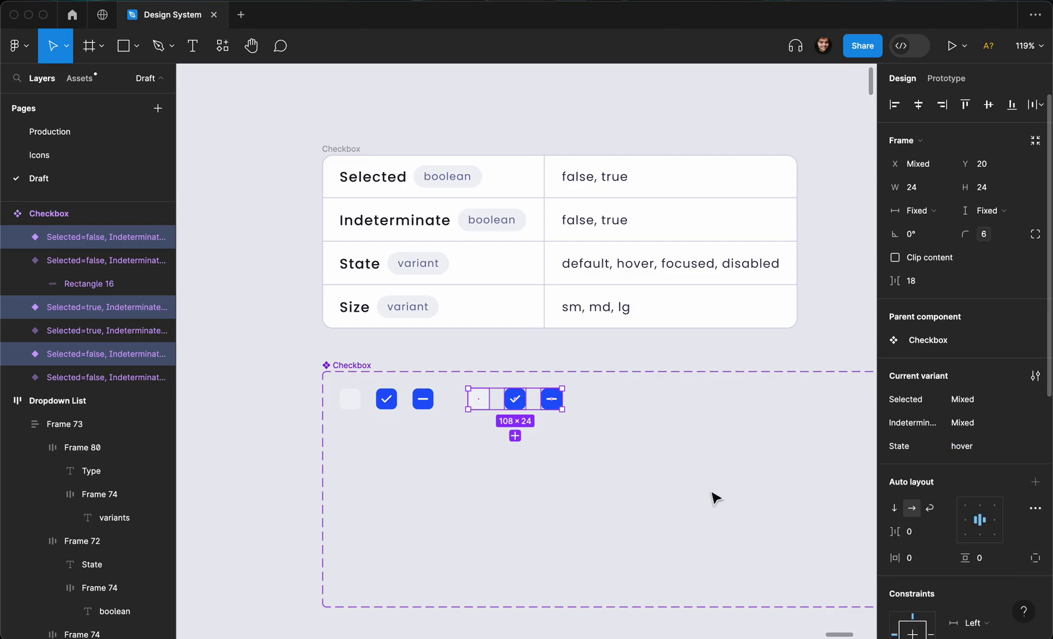
# - Change the fill of the unselected hover variant to the Colors/Grayscale/Surface token default-light
pyautogui.scroll(4, 623, 487)
pyautogui.click(454, 437)
pyautogui.click(424, 365)
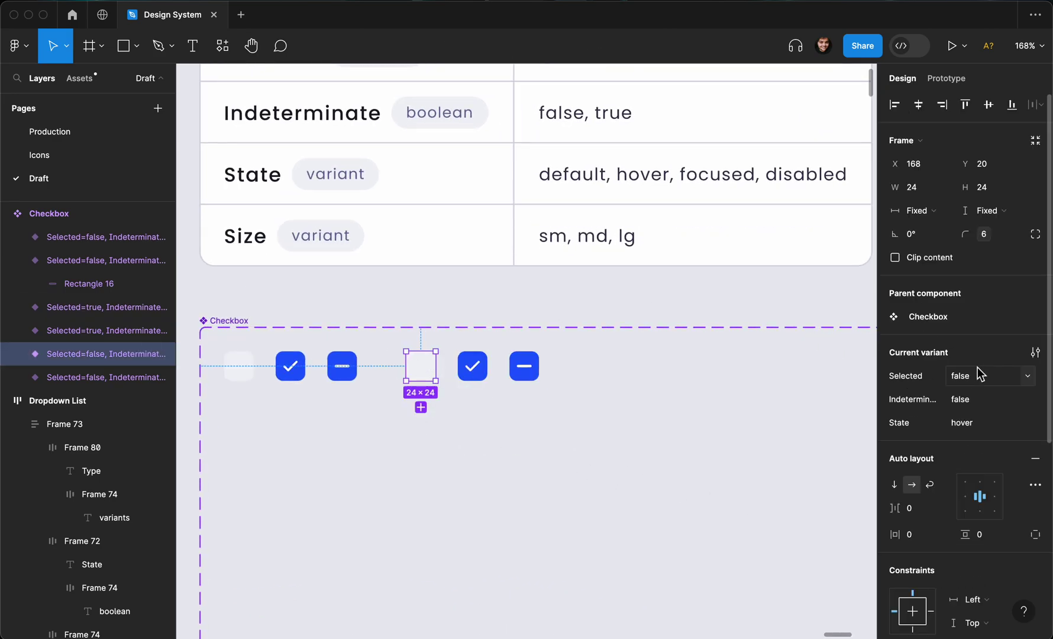
pyautogui.scroll(-5, 977, 368)
pyautogui.click(971, 515)
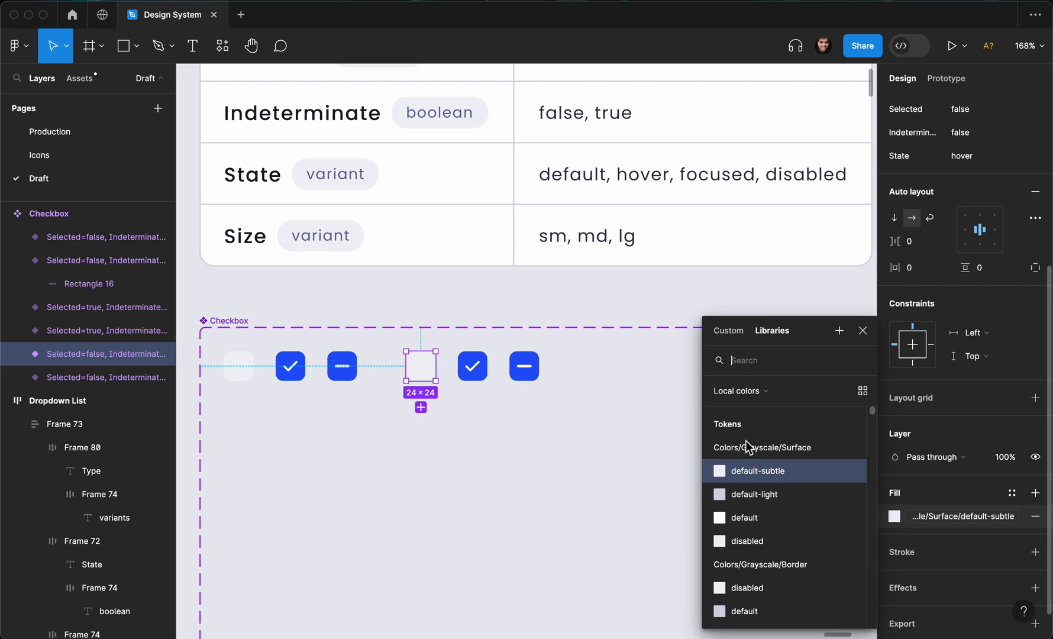
pyautogui.click(747, 496)
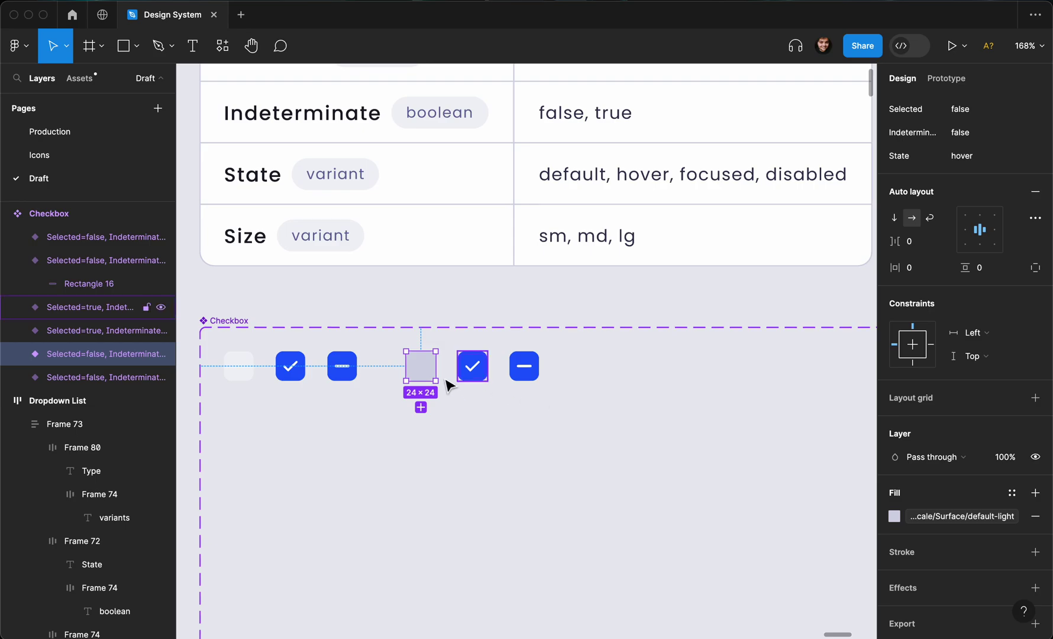
# - Change the fill of the checked and indeterminate hover variants to the Colors/Primary/Surface token default-dark
pyautogui.click(473, 369)
pyautogui.keyDown('shift'); pyautogui.click(525, 368); pyautogui.keyUp('shift')
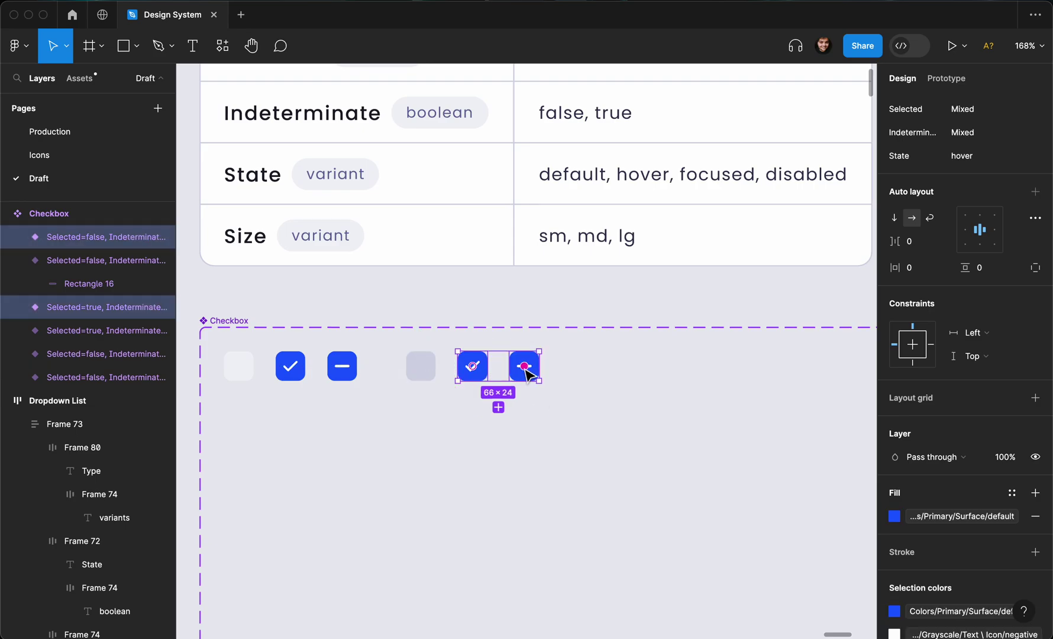
pyautogui.click(967, 514)
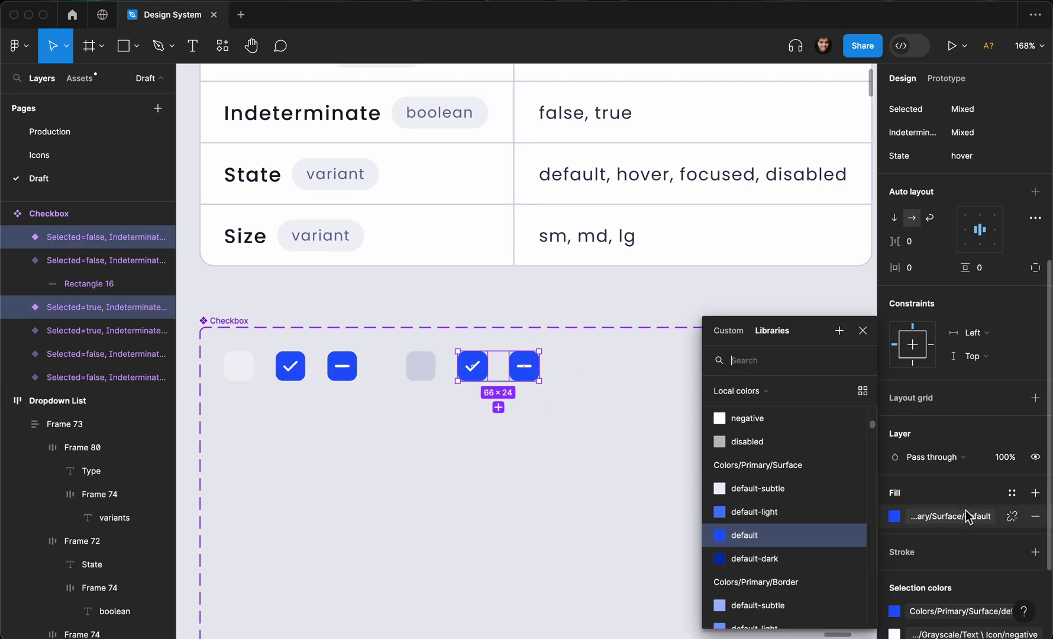
pyautogui.click(747, 558)
pyautogui.click(600, 308)
# - Duplicate the three default variants to the right of the hover group and set the copies' State to focused
pyautogui.scroll(-3, 599, 305)
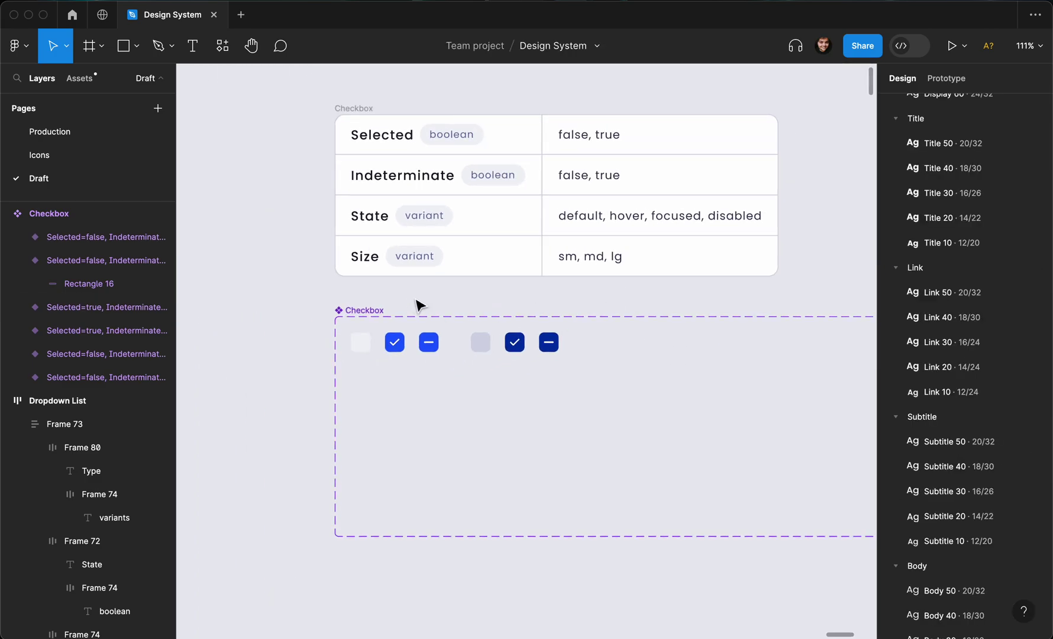
pyautogui.moveTo(319, 294); pyautogui.dragTo(460, 398)
pyautogui.moveTo(433, 353); pyautogui.dragTo(675, 346)
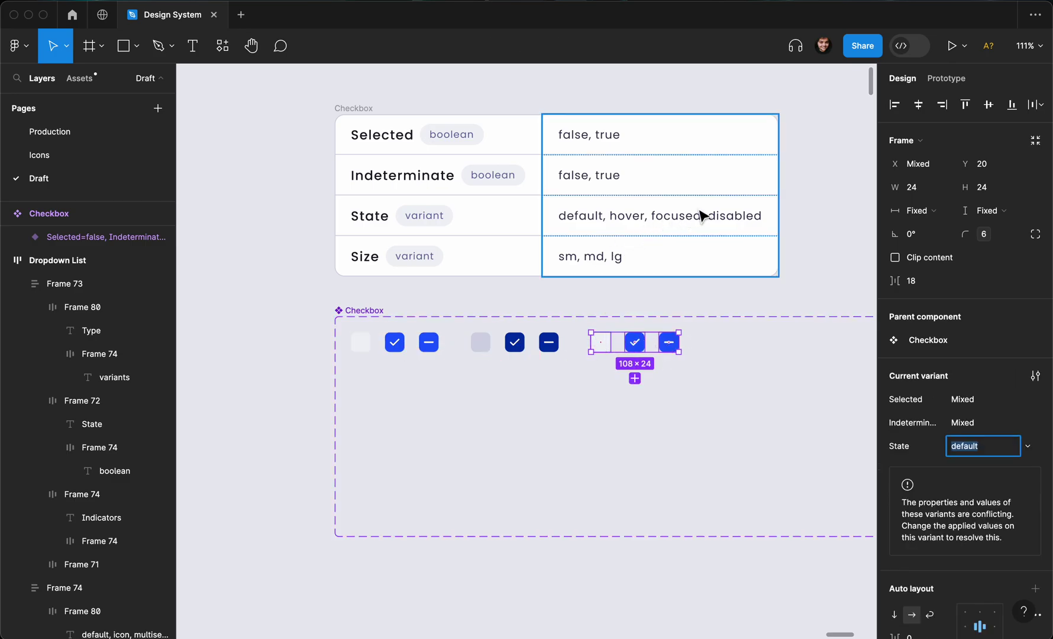
pyautogui.write('focused')
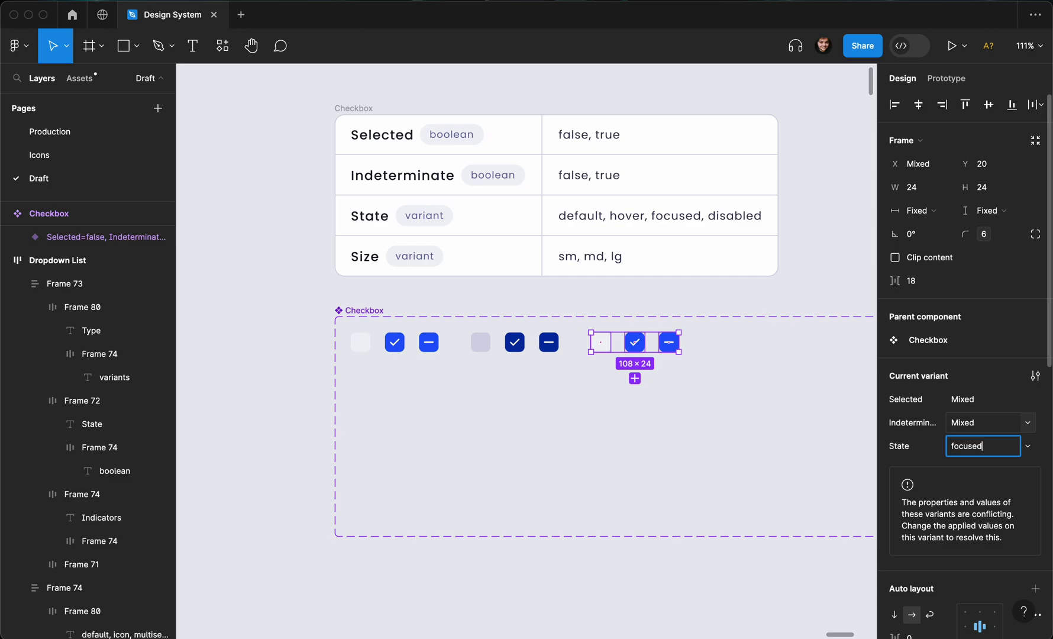
pyautogui.press('Return')
# - Add a stroke to the three focused variants, placed outside with a thickness of 4
pyautogui.keyDown('ctrl'); pyautogui.scroll(5, 671, 355); pyautogui.keyUp('ctrl')
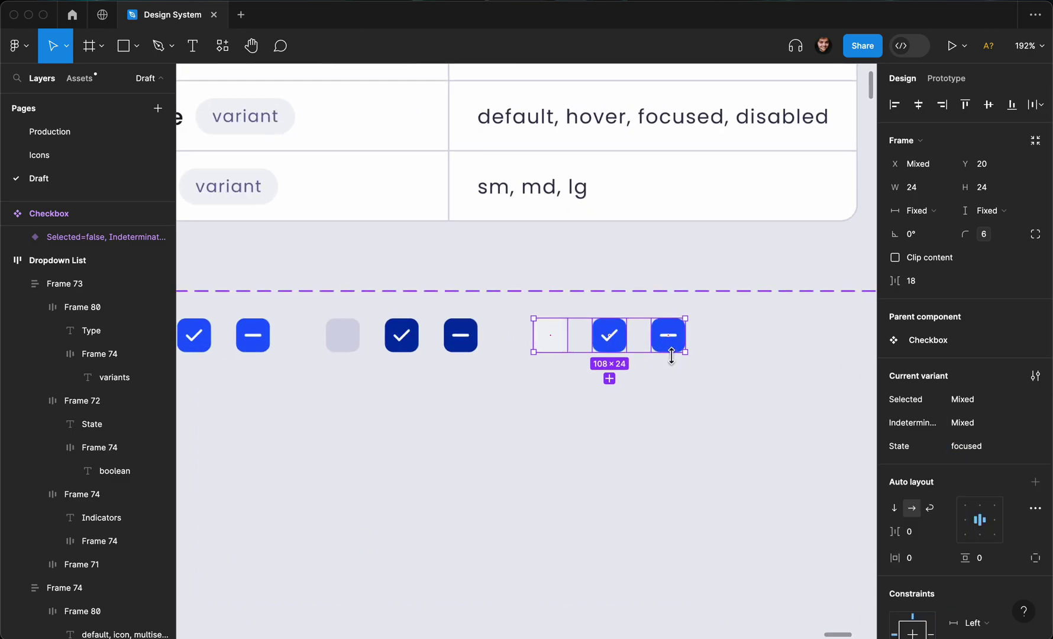
pyautogui.scroll(-7, 956, 463)
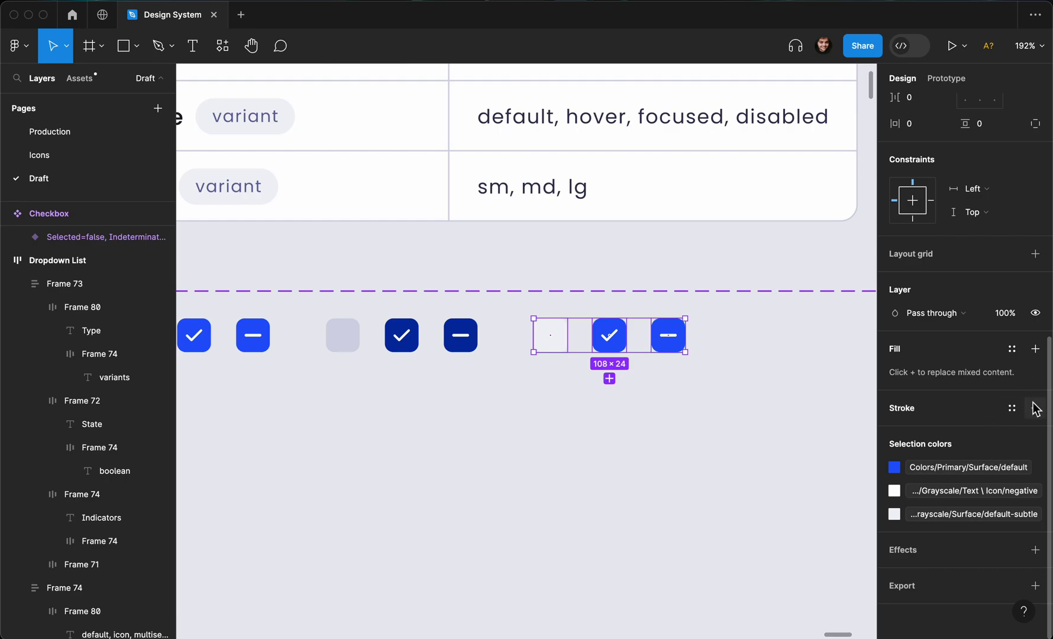
pyautogui.click(1036, 408)
pyautogui.click(928, 463)
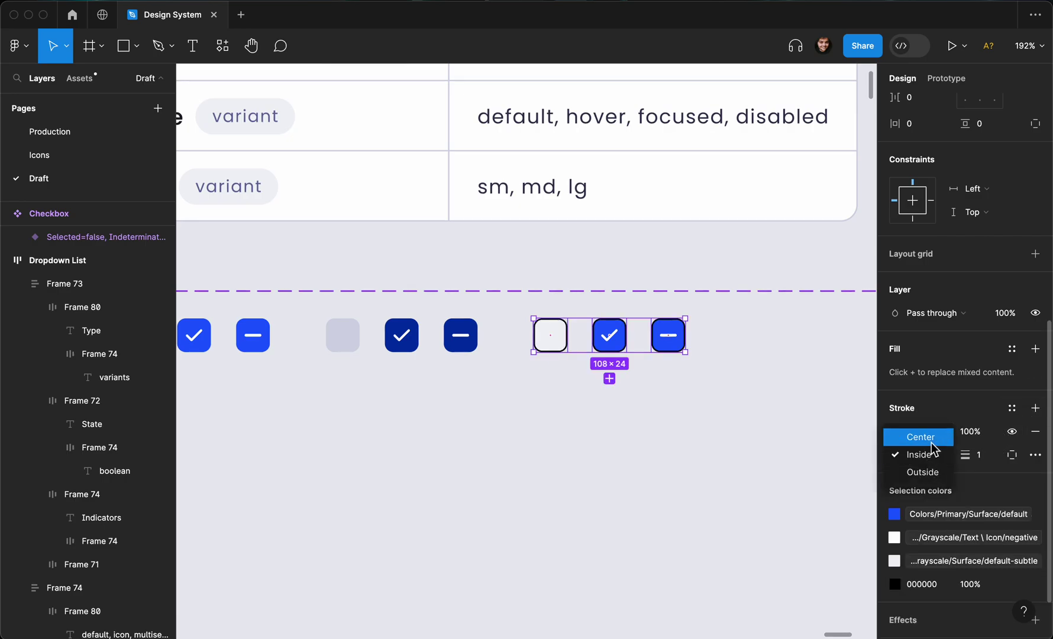
pyautogui.click(931, 477)
pyautogui.click(977, 455)
pyautogui.write('3')
pyautogui.press('Return')
pyautogui.press('Up')
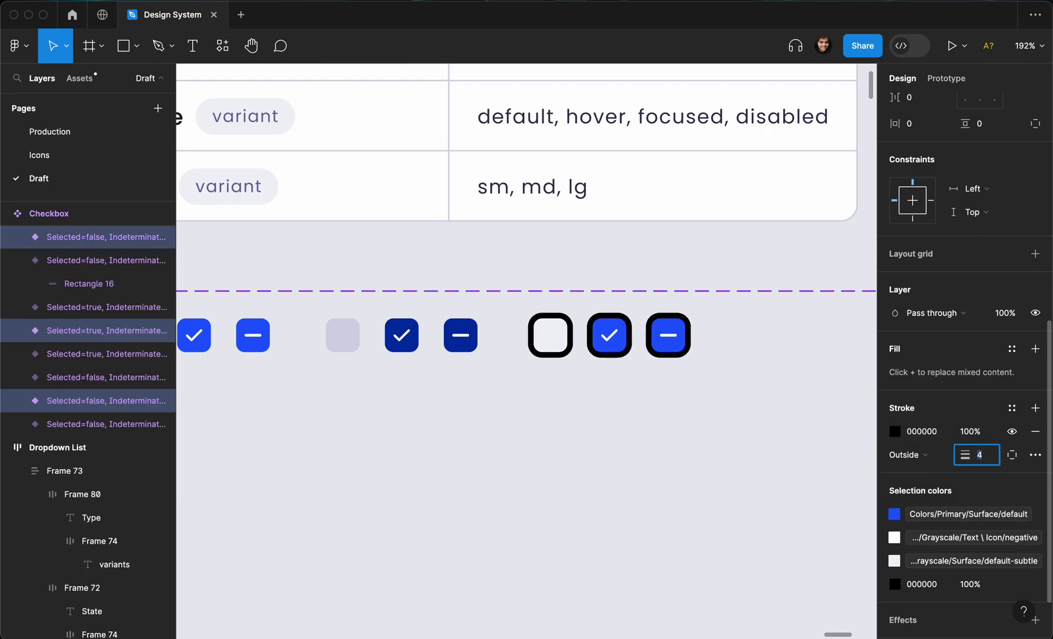
# - Apply the Colors/Primary/Border token default-subtle to the stroke of the checked and indeterminate focused variants, keeping the stroke thickness at 4
pyautogui.press('Down')
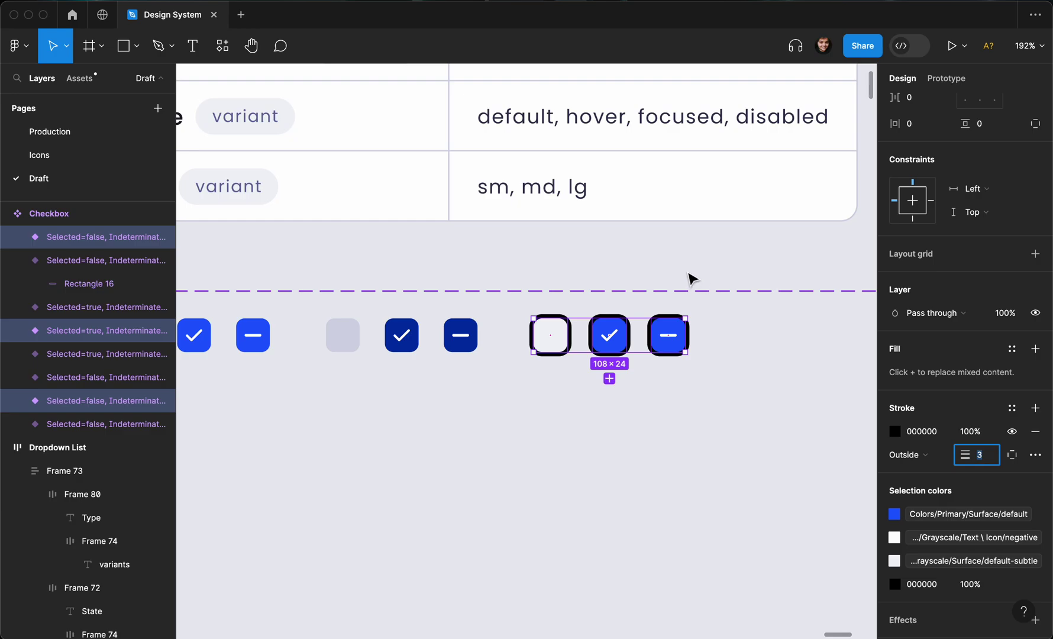
pyautogui.press('Up')
pyautogui.click(669, 335)
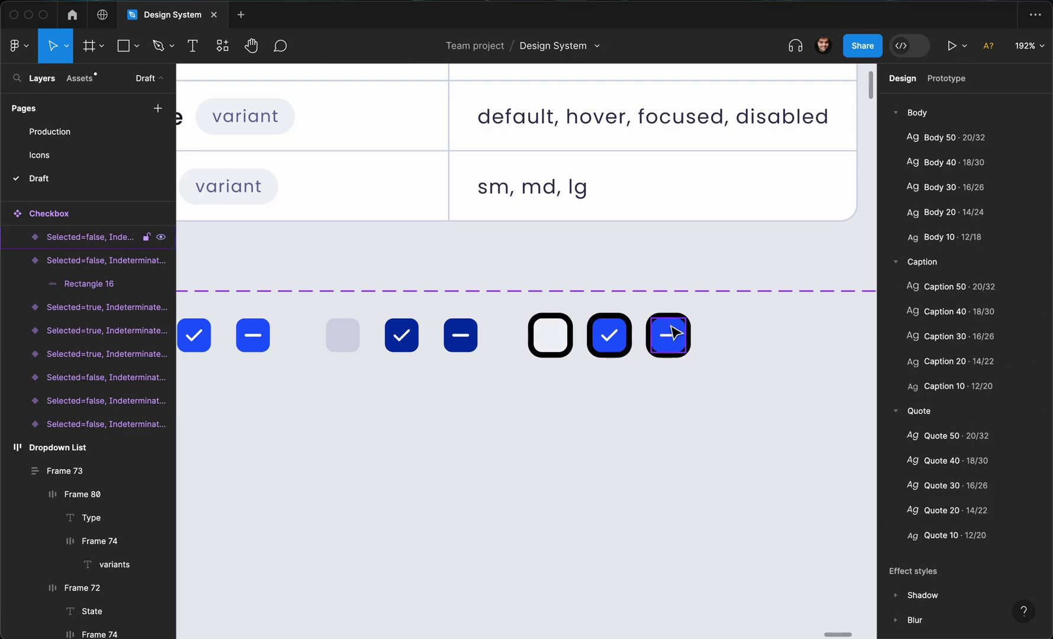
pyautogui.keyDown('shift'); pyautogui.click(611, 335); pyautogui.keyUp('shift')
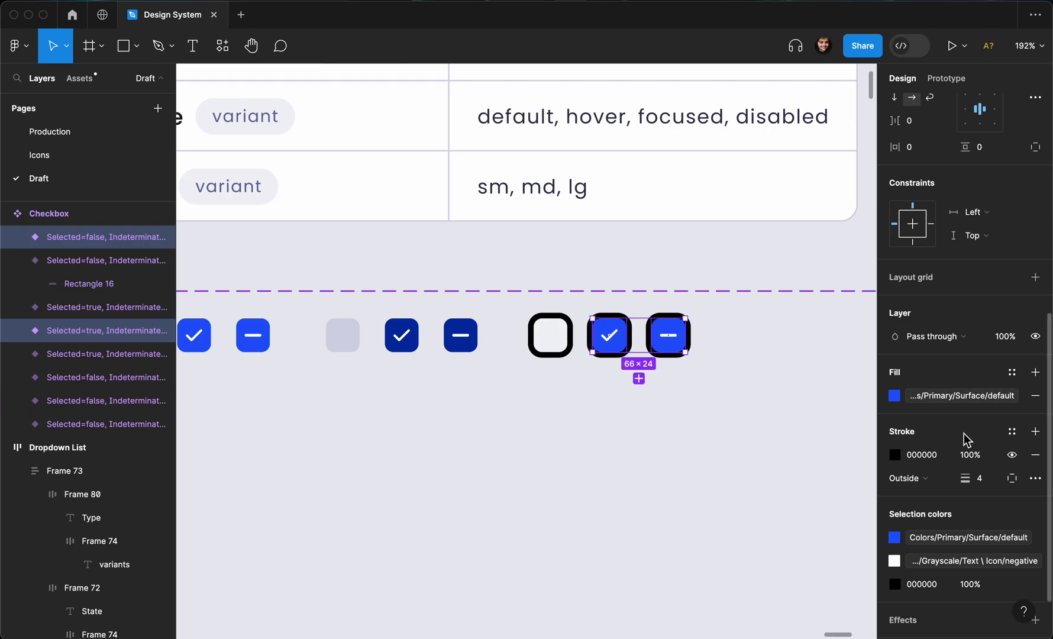
pyautogui.click(1012, 431)
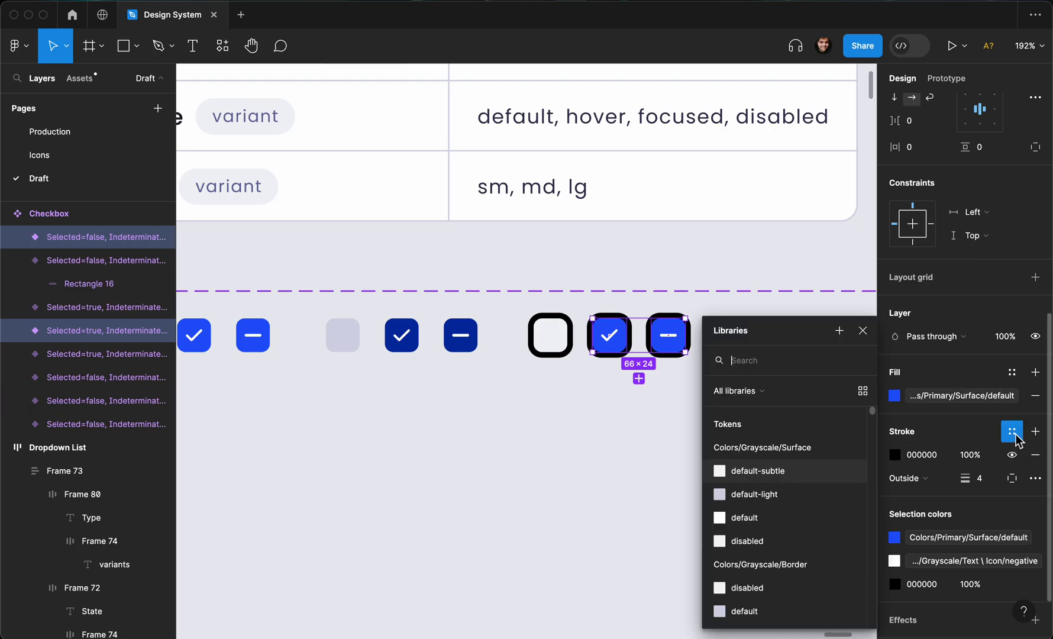
pyautogui.scroll(-1, 777, 451)
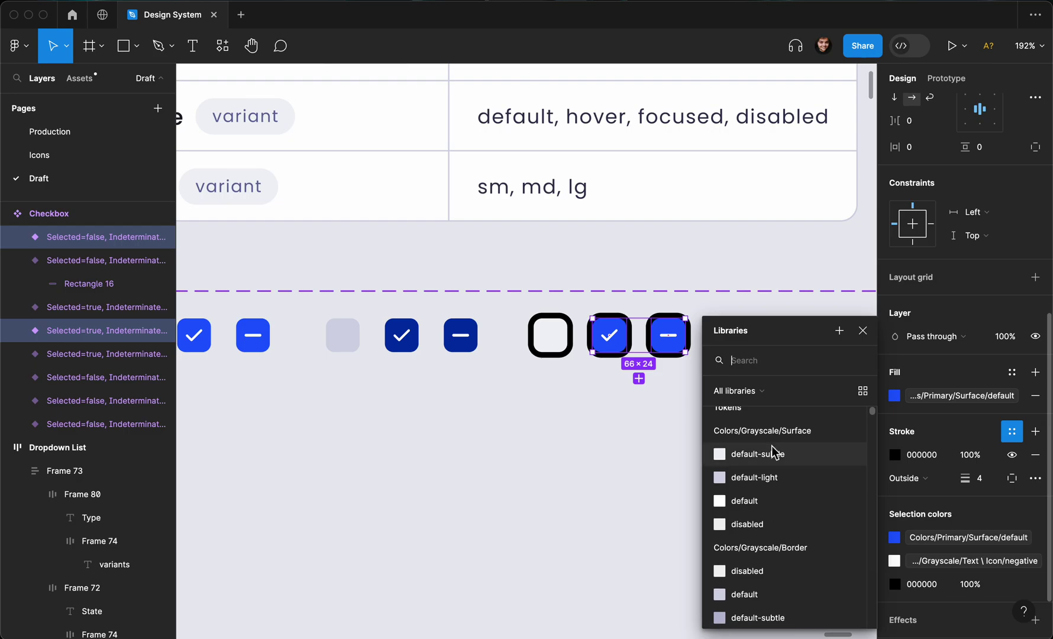
pyautogui.write('border')
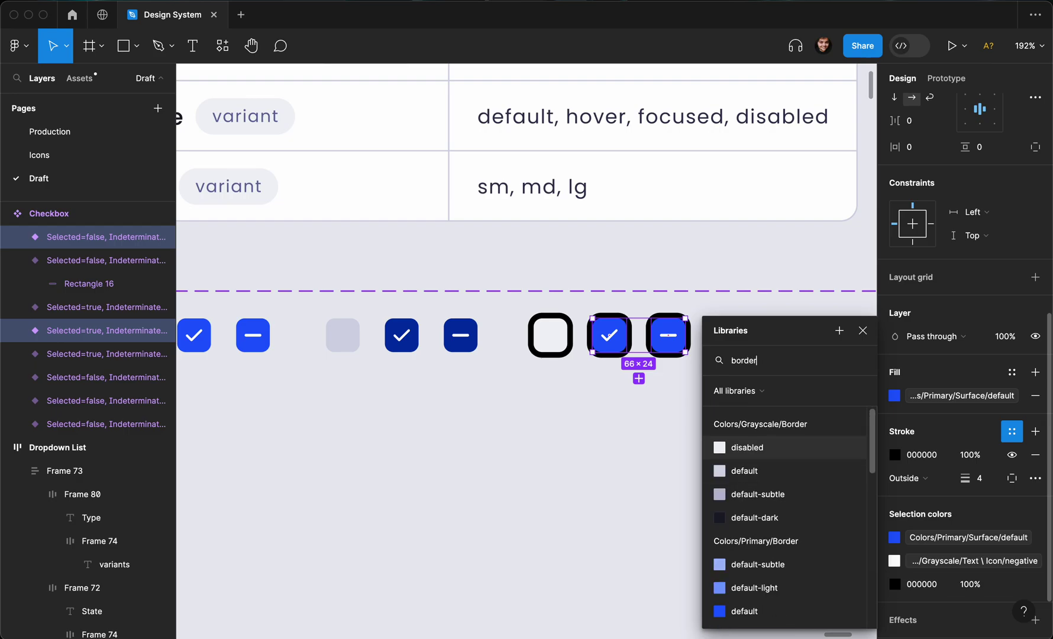
pyautogui.scroll(-3, 765, 515)
pyautogui.click(765, 518)
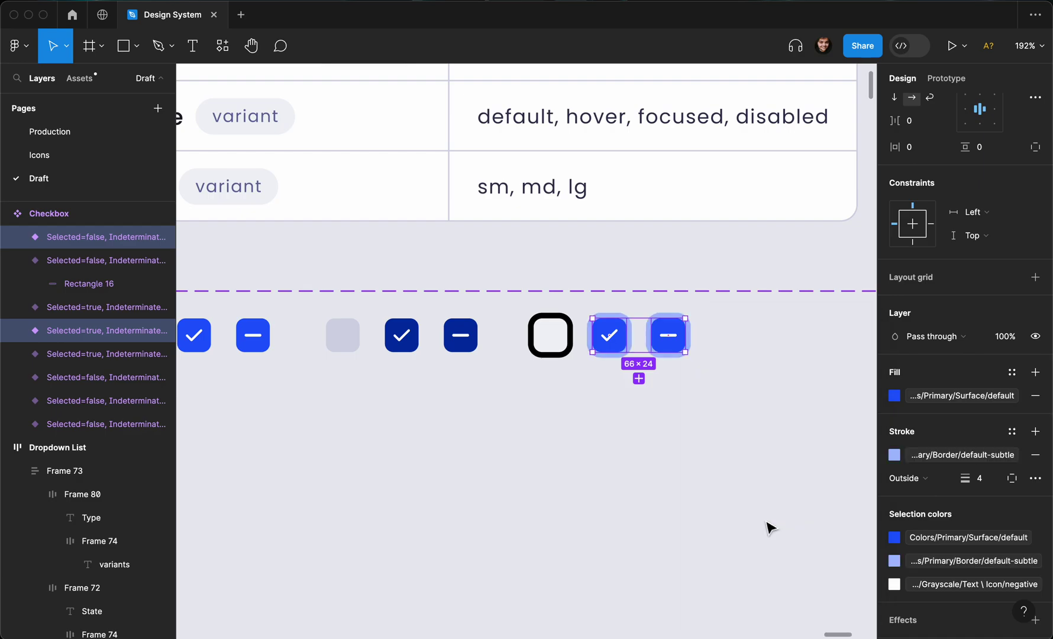
# - Apply the Colors/Grayscale/Border token default to the stroke of the unselected focused variant
pyautogui.click(671, 400)
pyautogui.click(540, 343)
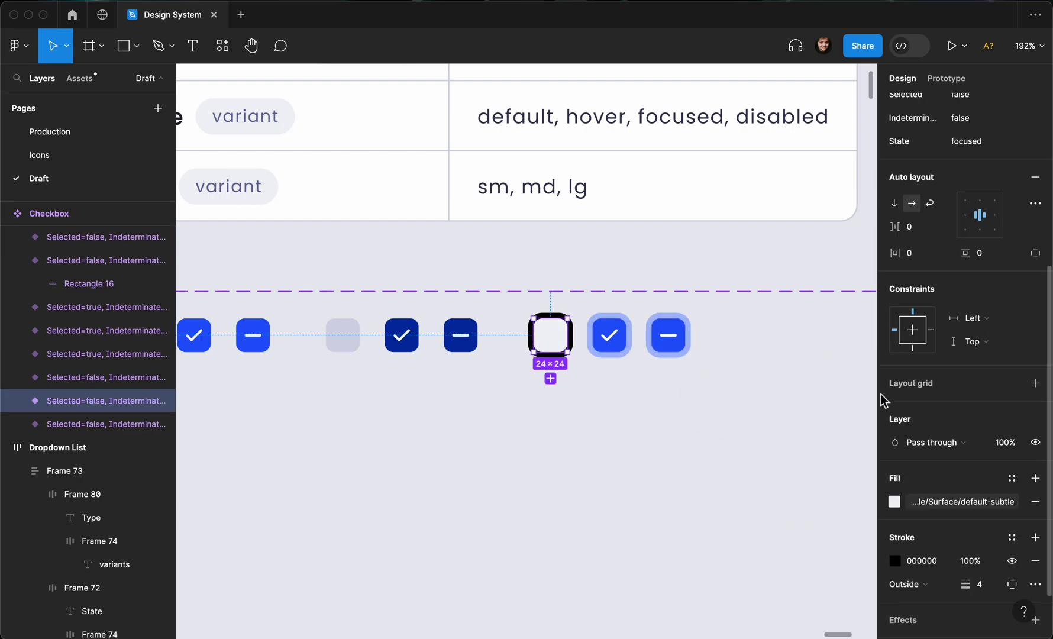
pyautogui.scroll(-1, 917, 468)
pyautogui.click(1011, 526)
pyautogui.write('border')
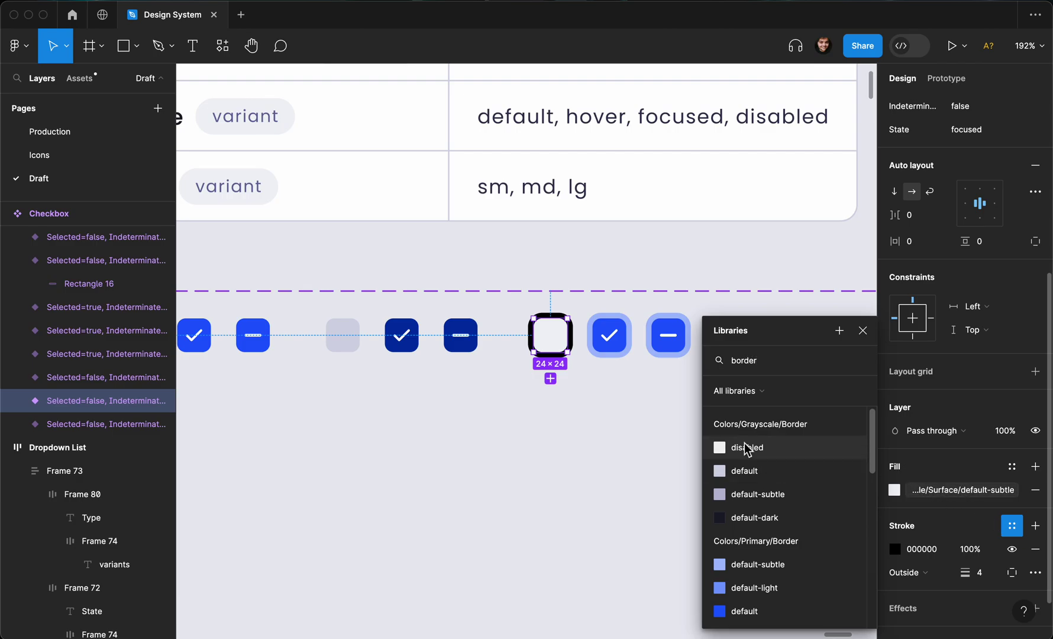
pyautogui.click(762, 474)
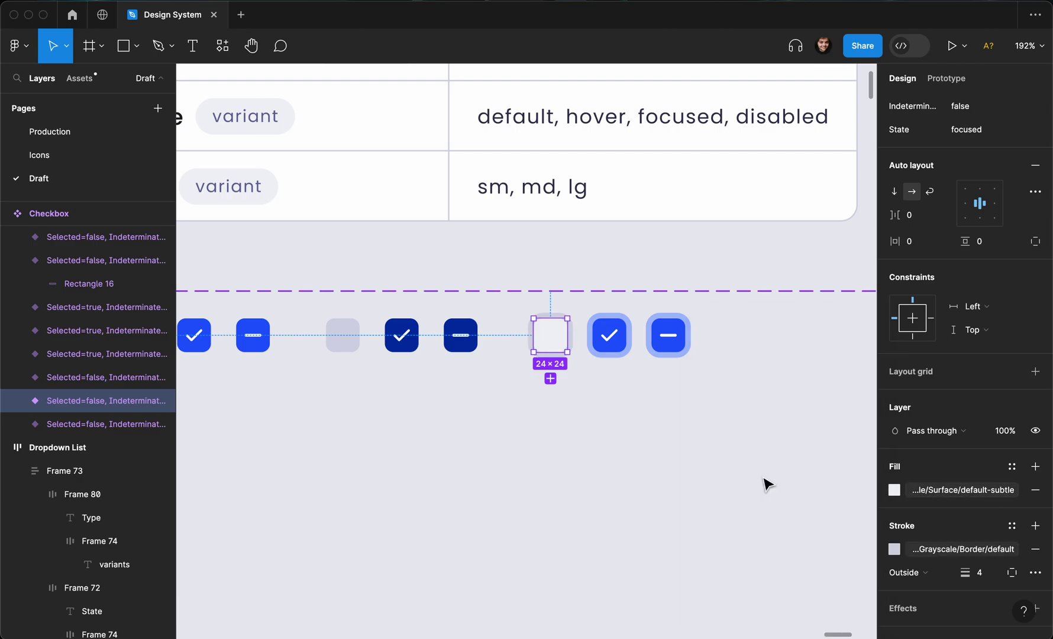
pyautogui.click(682, 268)
pyautogui.scroll(-2, 682, 268)
pyautogui.click(580, 309)
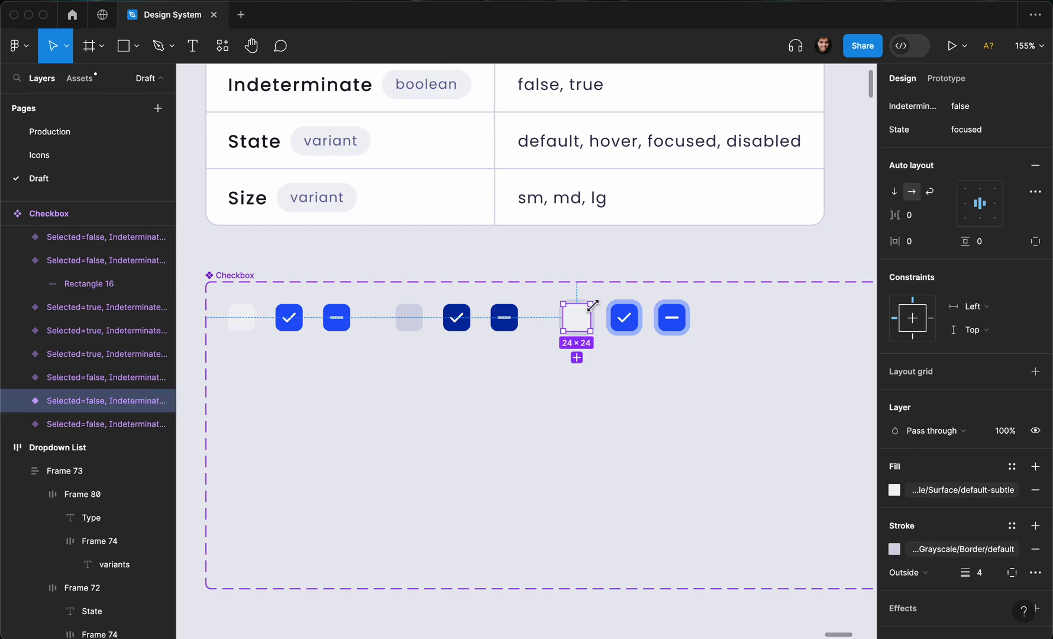
pyautogui.click(694, 263)
# - Duplicate the three default variants to the right of the focused group and set the copies' State to disabled
pyautogui.hscroll(-1, 694, 265)
pyautogui.hscroll(-1, 693, 265)
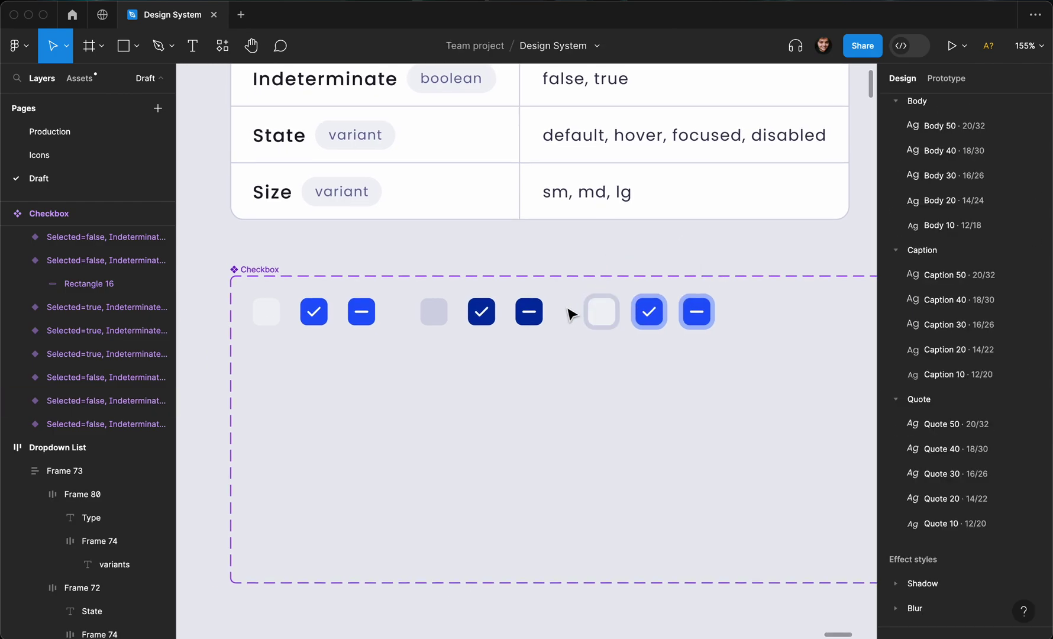
pyautogui.scroll(-3, 570, 313)
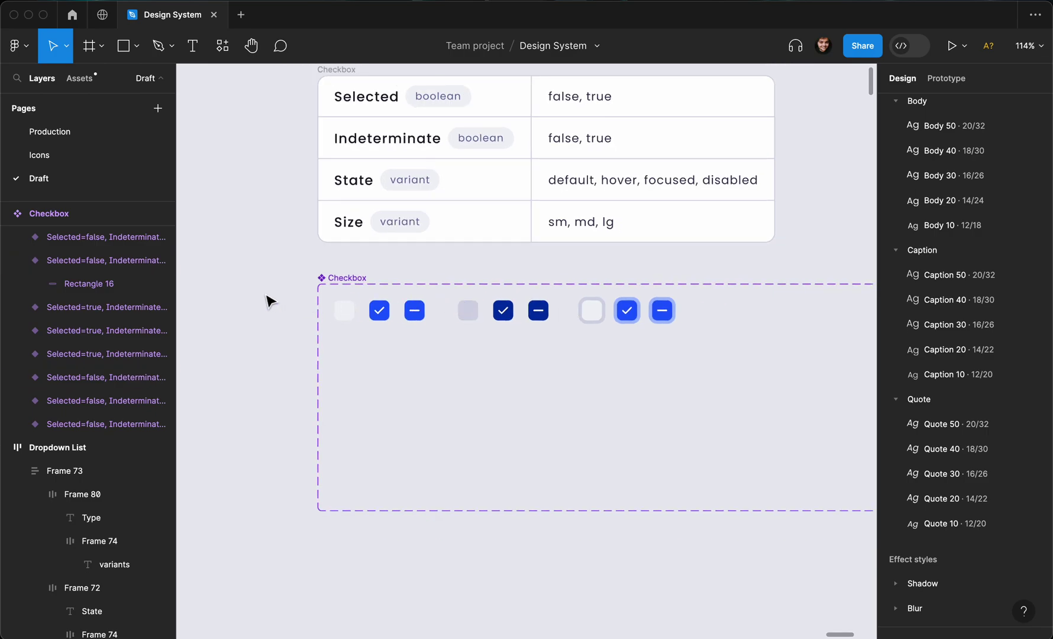
pyautogui.moveTo(265, 293); pyautogui.dragTo(765, 295)
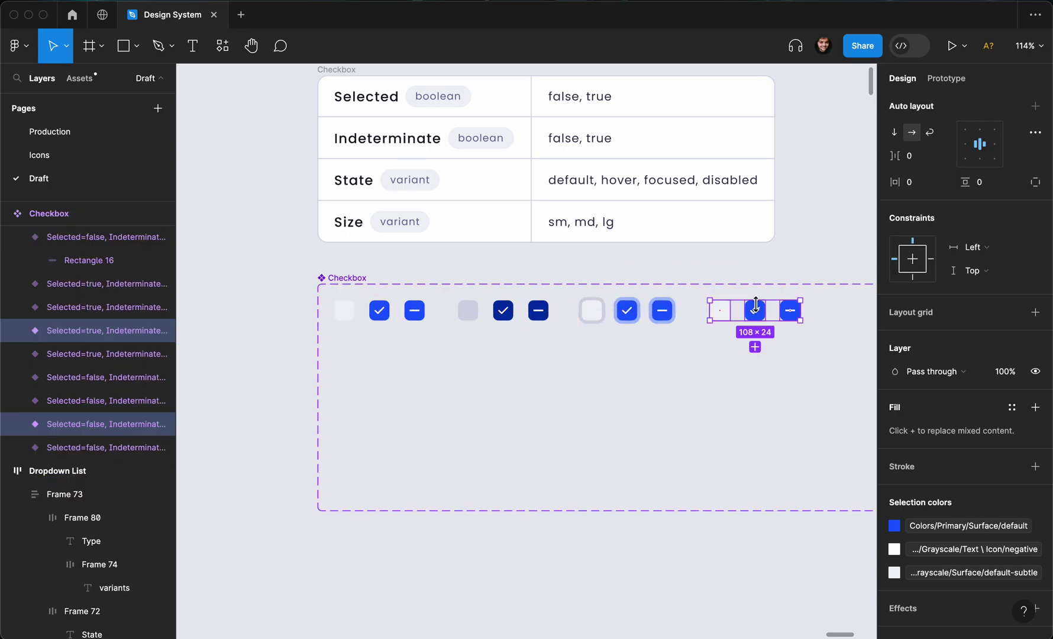
pyautogui.hscroll(2, 769, 307)
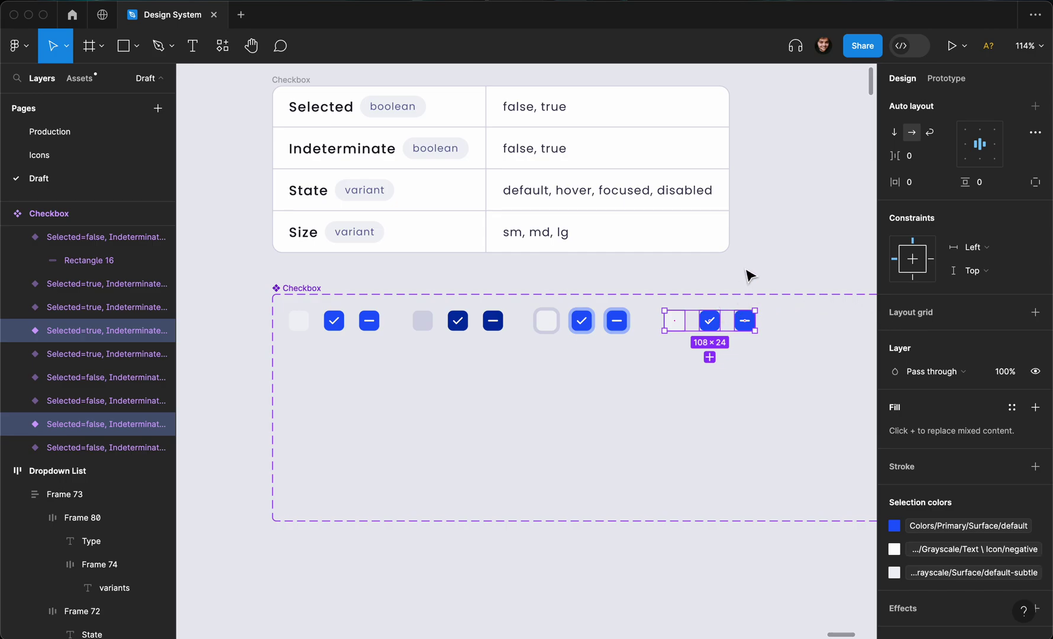
pyautogui.write('4')
pyautogui.scroll(5, 720, 301)
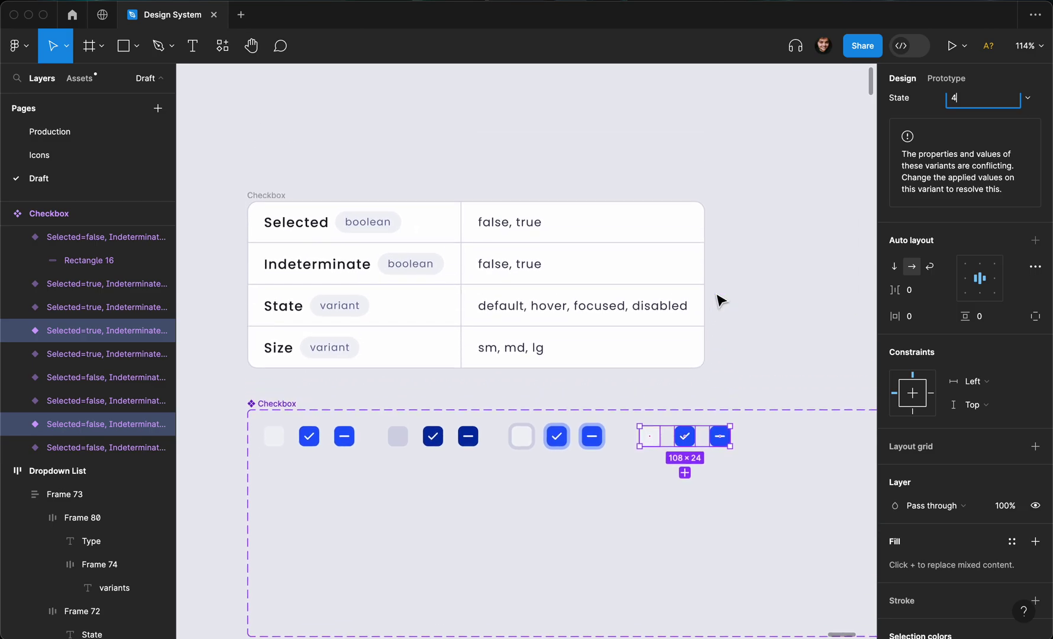
pyautogui.write('ed')
pyautogui.scroll(5, 947, 264)
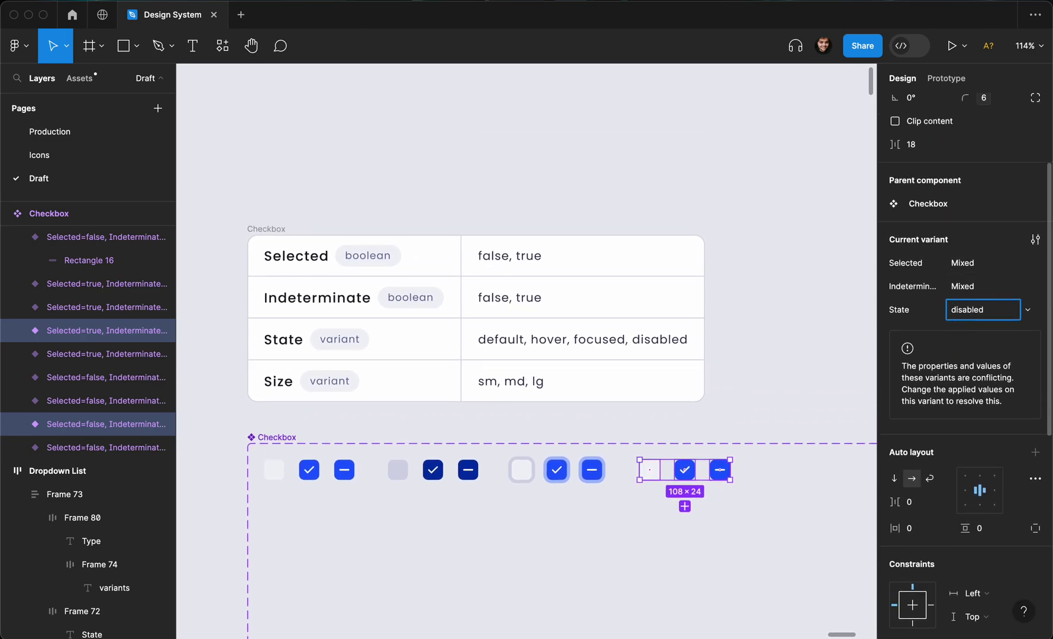
pyautogui.press('Return')
# - Set the layer opacity of the three disabled variants to 50%
pyautogui.scroll(-2, 699, 445)
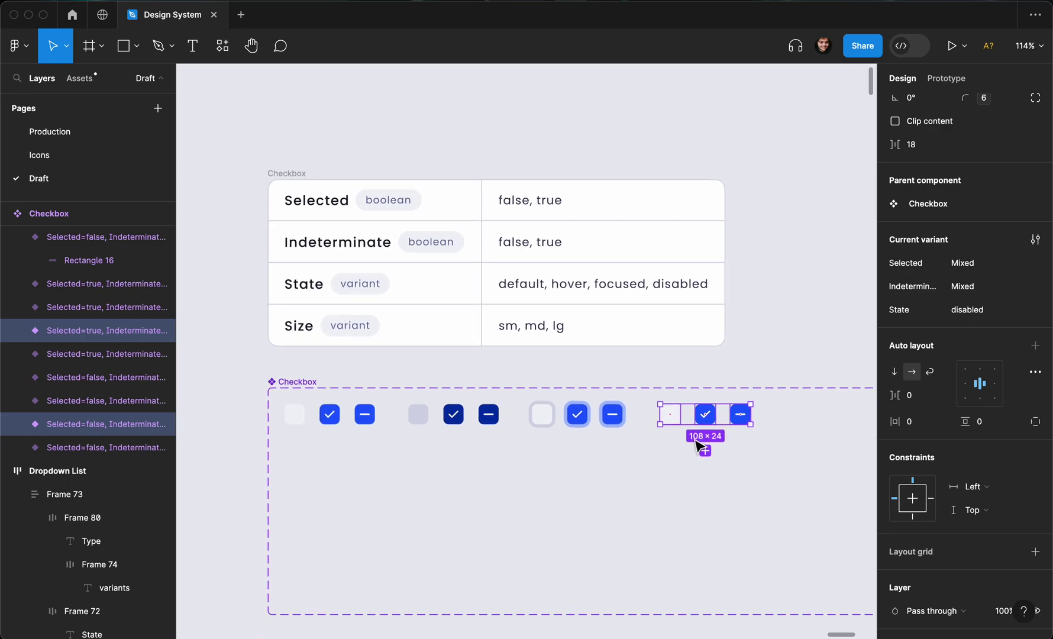
pyautogui.press('4')
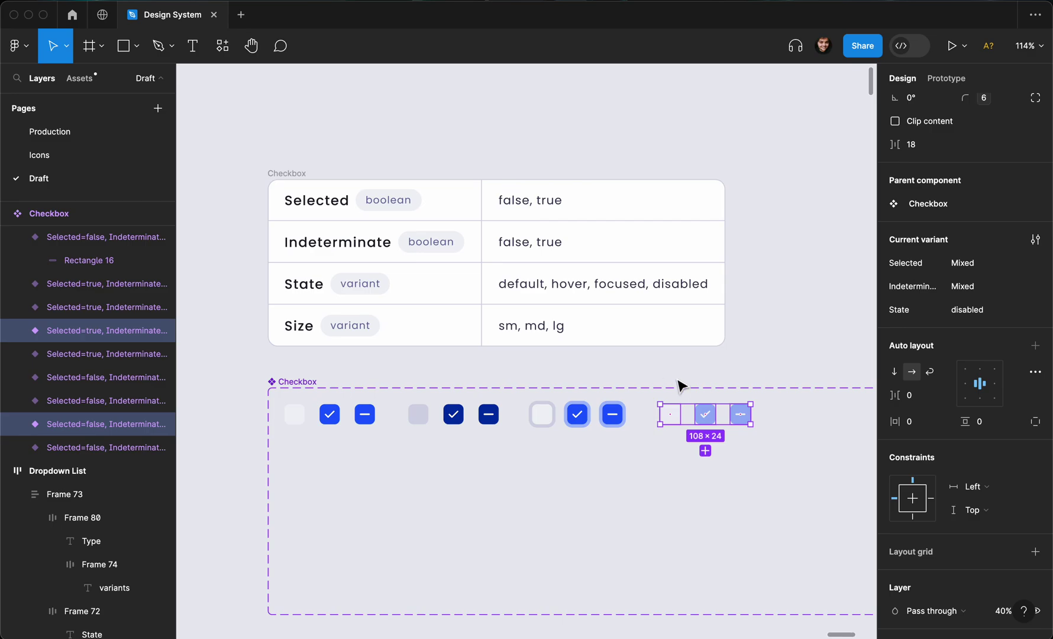
pyautogui.press('5')
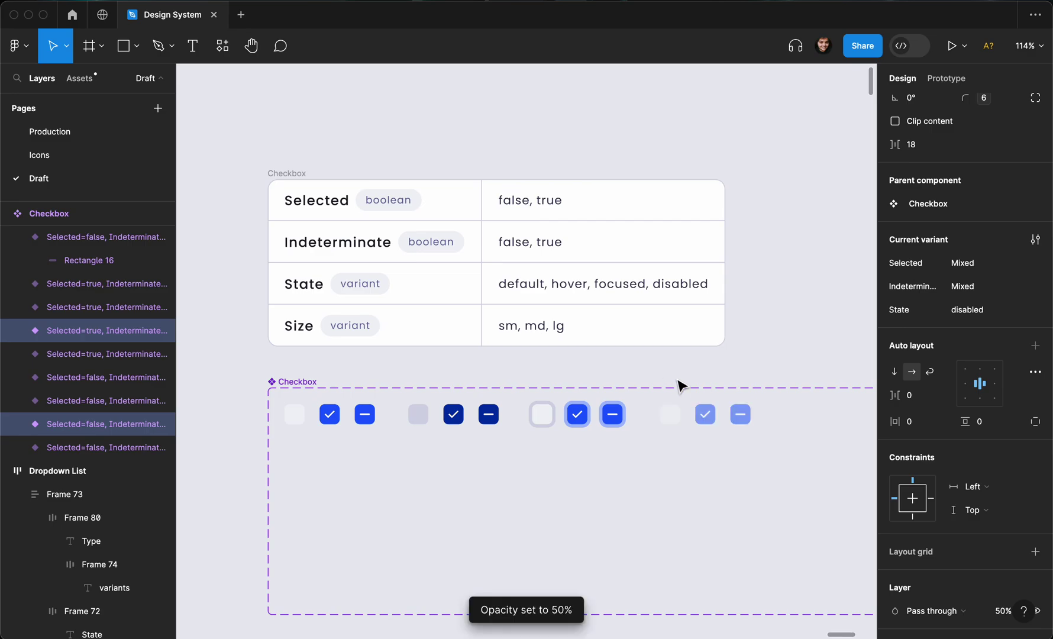
pyautogui.scroll(-3, 682, 386)
pyautogui.click(691, 374)
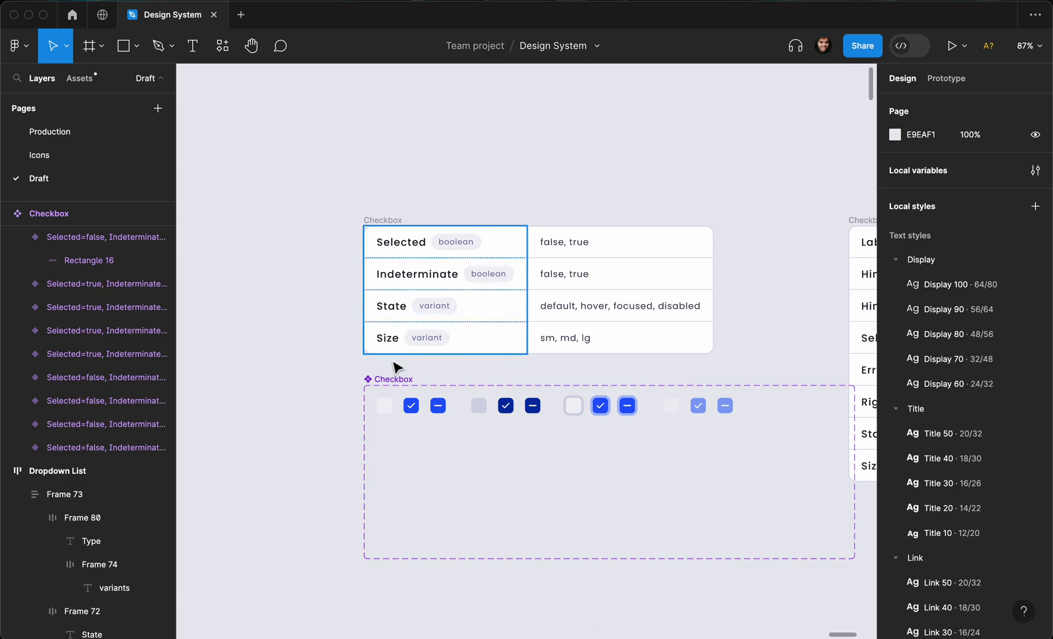
# - Add a variant property named Size with the value sm to the Checkbox component set
pyautogui.click(386, 381)
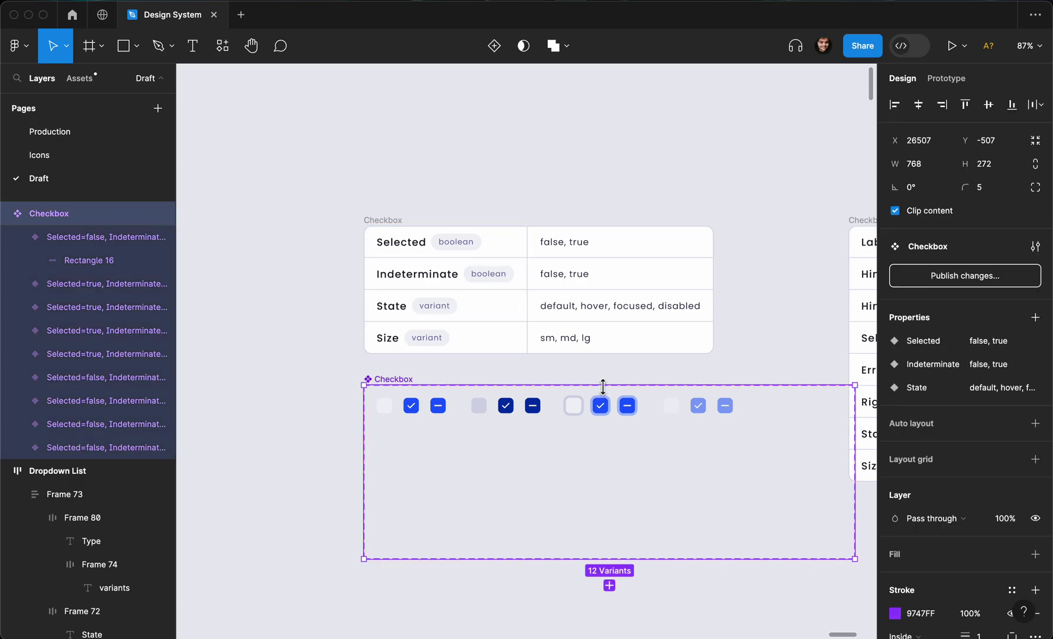
pyautogui.click(1035, 318)
pyautogui.click(966, 364)
pyautogui.write('Size')
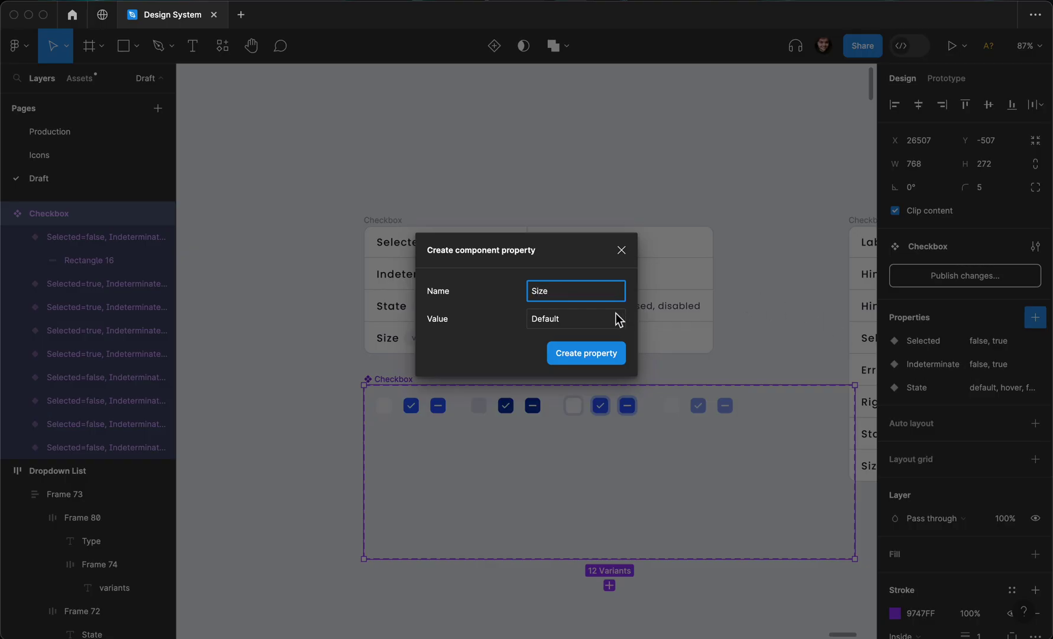
pyautogui.click(585, 322)
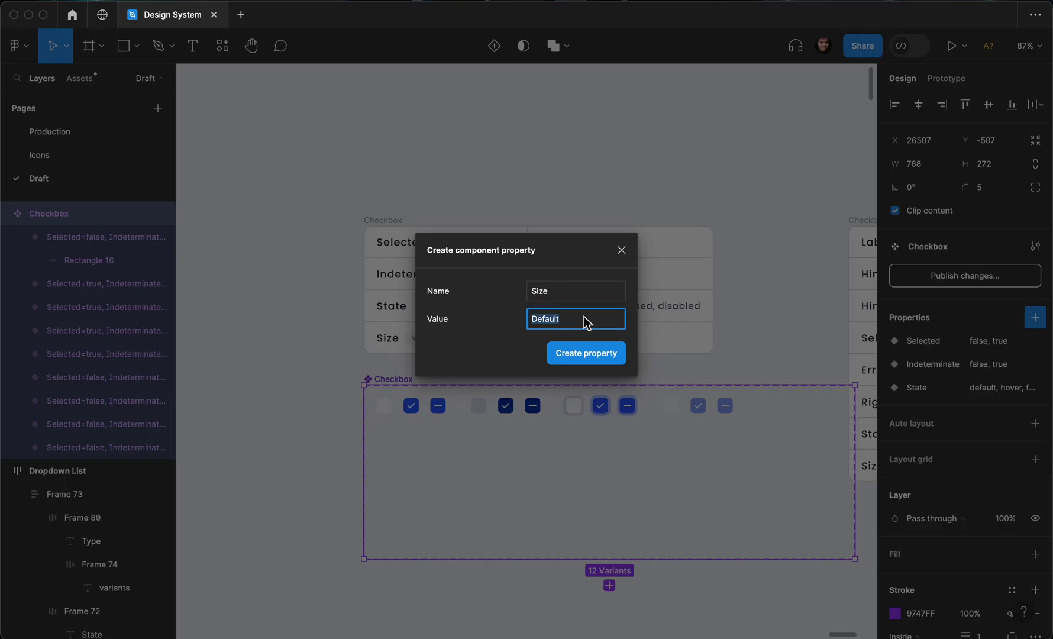
pyautogui.write('sm')
pyautogui.press('Return')
# - Duplicate the whole row of small variants directly below it and set the copies' Size to md
pyautogui.moveTo(317, 384); pyautogui.dragTo(764, 476)
pyautogui.moveTo(628, 406); pyautogui.dragTo(631, 449)
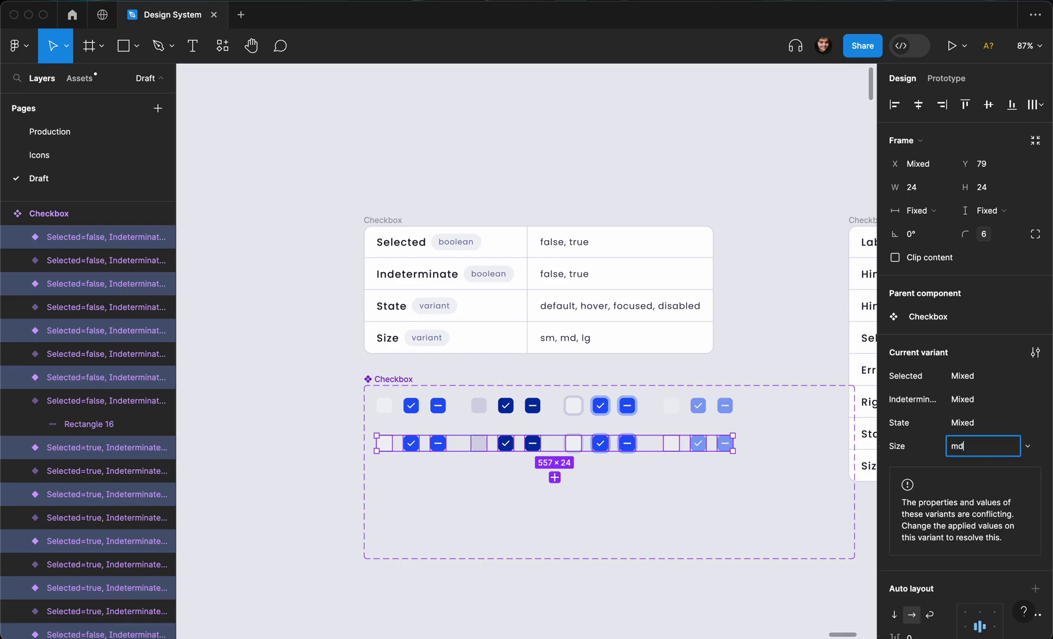
pyautogui.write('md')
pyautogui.press('Return')
# - Set the width and height of all md variants to 32
pyautogui.scroll(3, 542, 454)
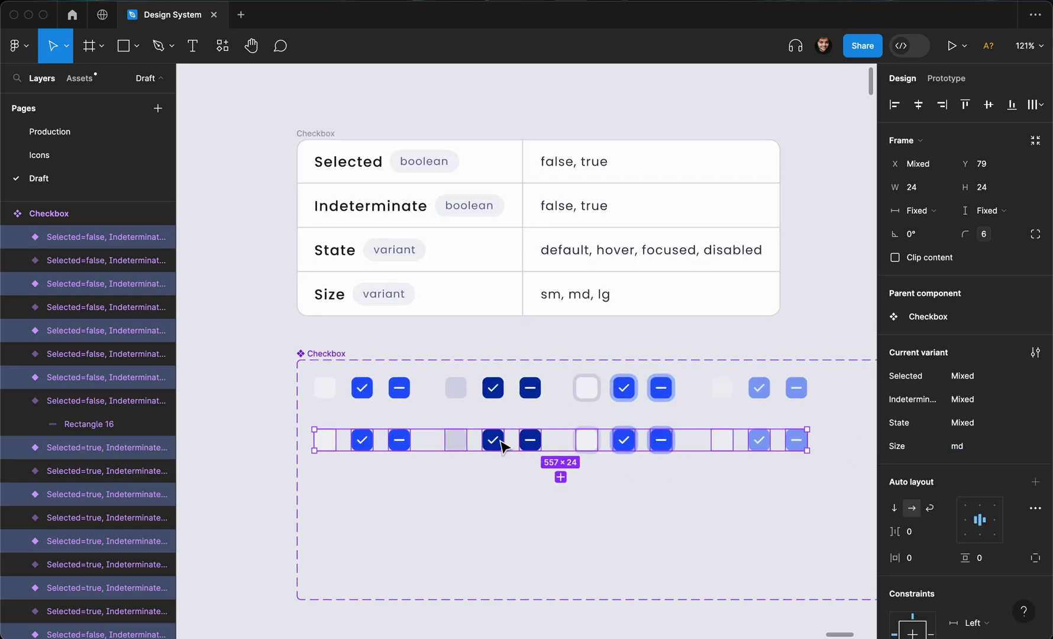
pyautogui.click(921, 188)
pyautogui.write('32')
pyautogui.press('Tab')
pyautogui.write('32')
pyautogui.press('Return')
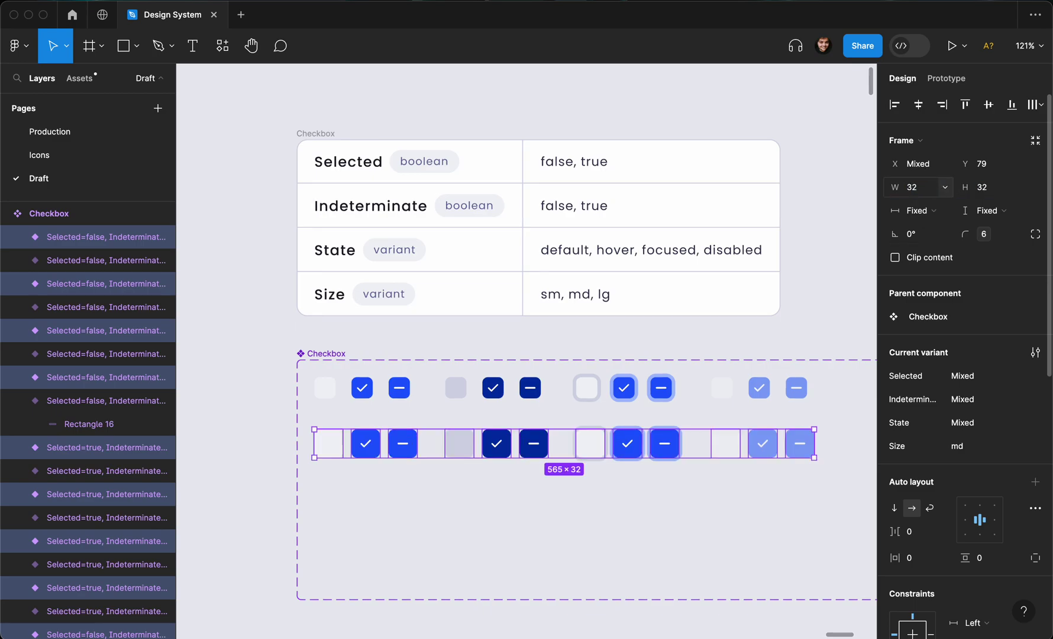
# - Bind the corner radius of the md variants to the Dimensions/Corner Radius variable xl (8)
pyautogui.scroll(2, 428, 434)
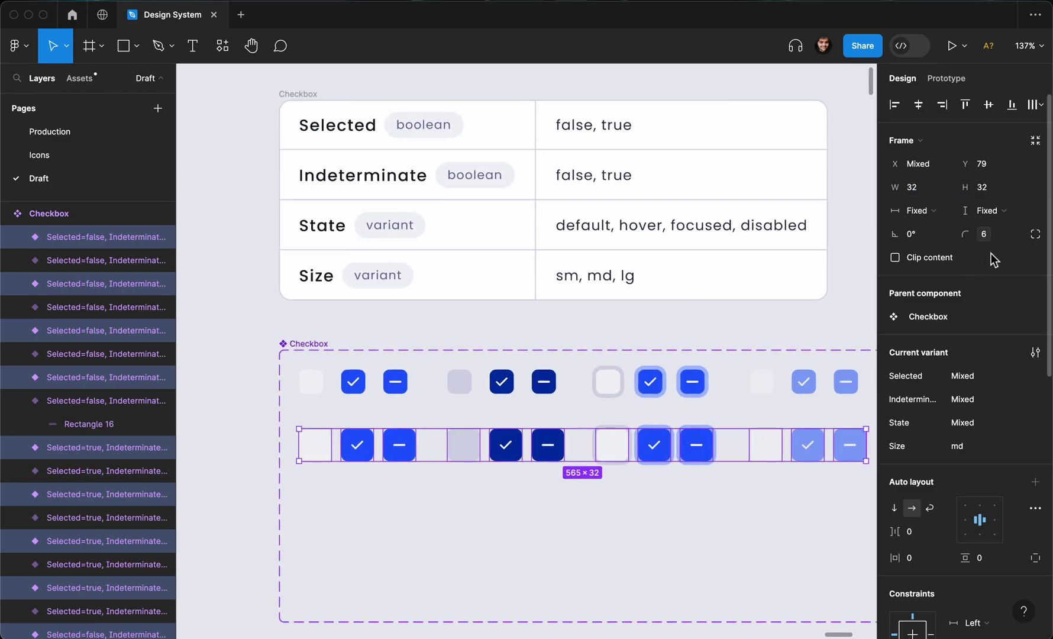
pyautogui.click(1016, 235)
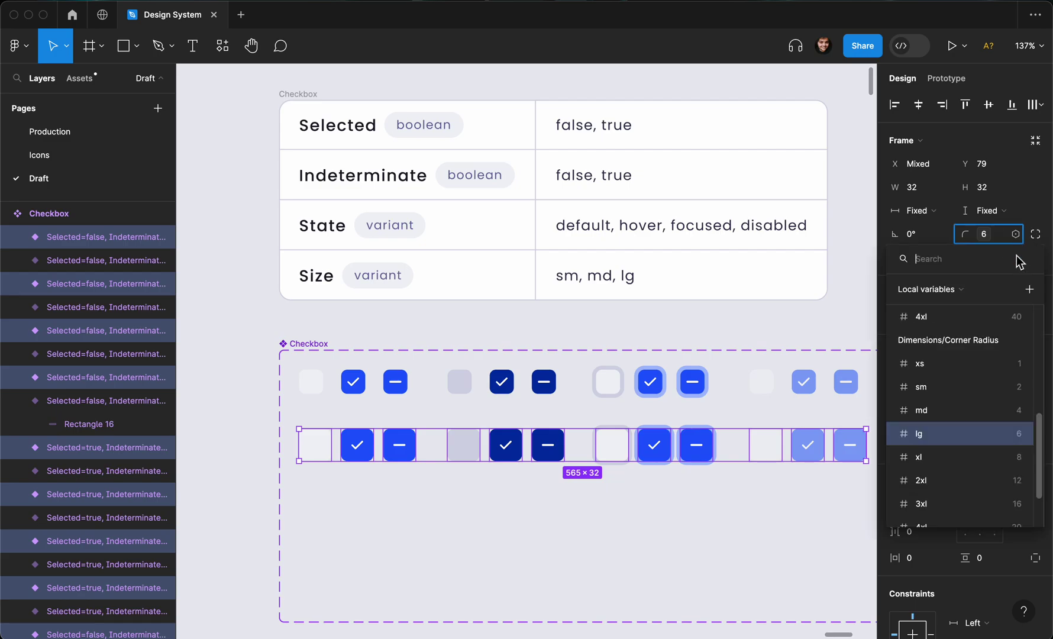
pyautogui.click(1007, 454)
pyautogui.hscroll(1, 646, 451)
# - Resize the check icons inside the four checked md variants to 24 × 24
pyautogui.doubleClick(645, 457)
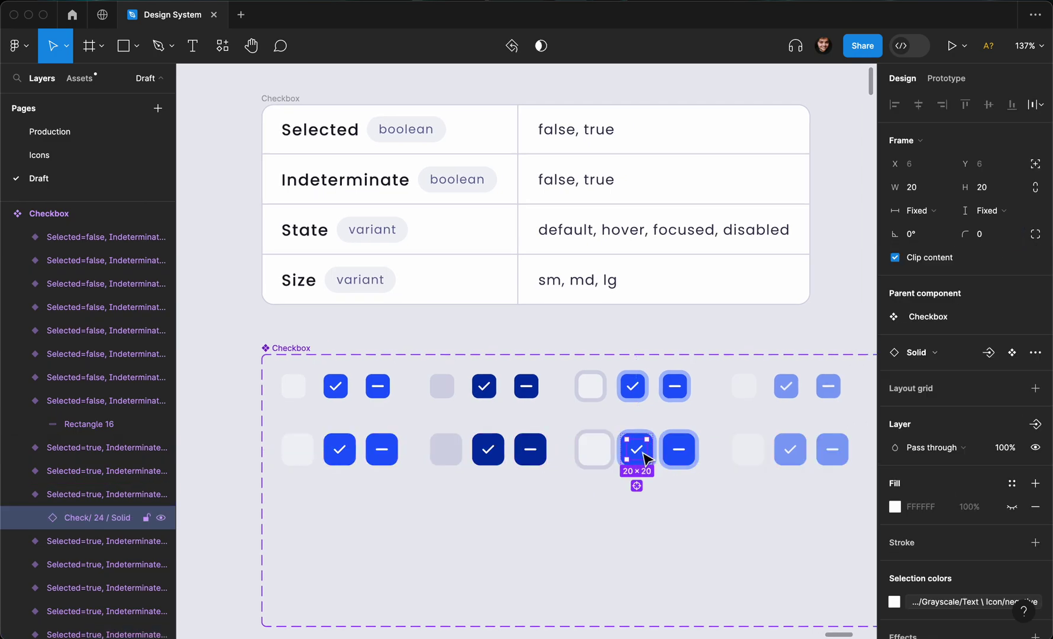
pyautogui.keyDown('shift'); pyautogui.click(790, 451); pyautogui.keyUp('shift')
pyautogui.keyDown('shift'); pyautogui.click(487, 450); pyautogui.keyUp('shift')
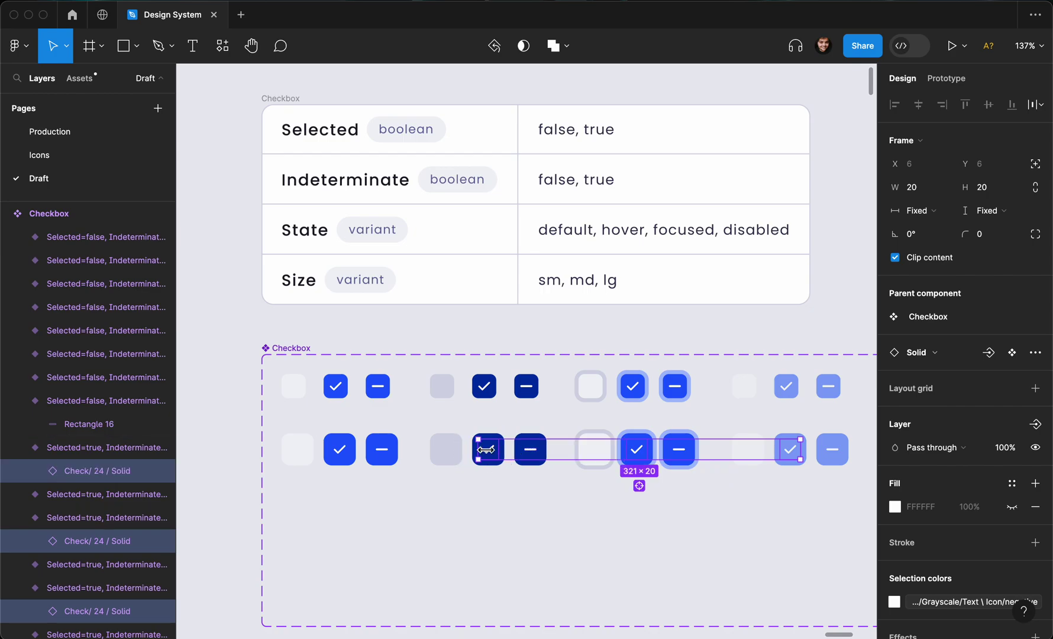
pyautogui.keyDown('shift'); pyautogui.click(346, 457); pyautogui.keyUp('shift')
pyautogui.click(914, 187)
pyautogui.write('24')
pyautogui.press('Tab')
pyautogui.write('24')
pyautogui.press('Return')
# - Resize the dash rectangles inside the four indeterminate md variants to a width of 16 and a height of 4
pyautogui.keyDown('shift'); pyautogui.click(382, 456); pyautogui.keyUp('shift')
pyautogui.keyDown('shift'); pyautogui.click(532, 452); pyautogui.keyUp('shift')
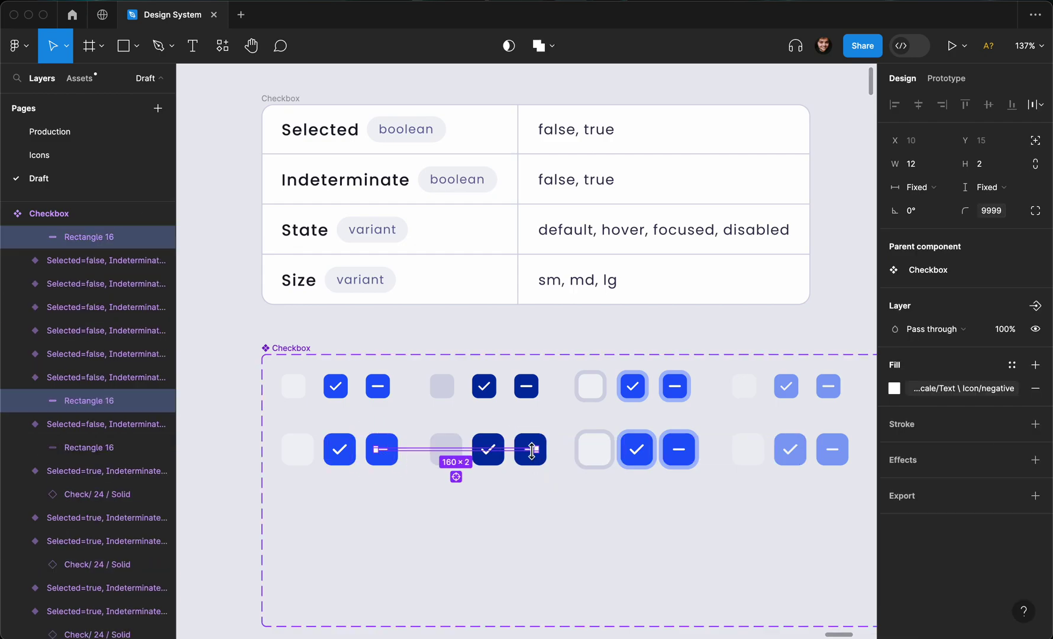
pyautogui.keyDown('shift'); pyautogui.click(685, 455); pyautogui.keyUp('shift')
pyautogui.keyDown('shift'); pyautogui.click(830, 453); pyautogui.keyUp('shift')
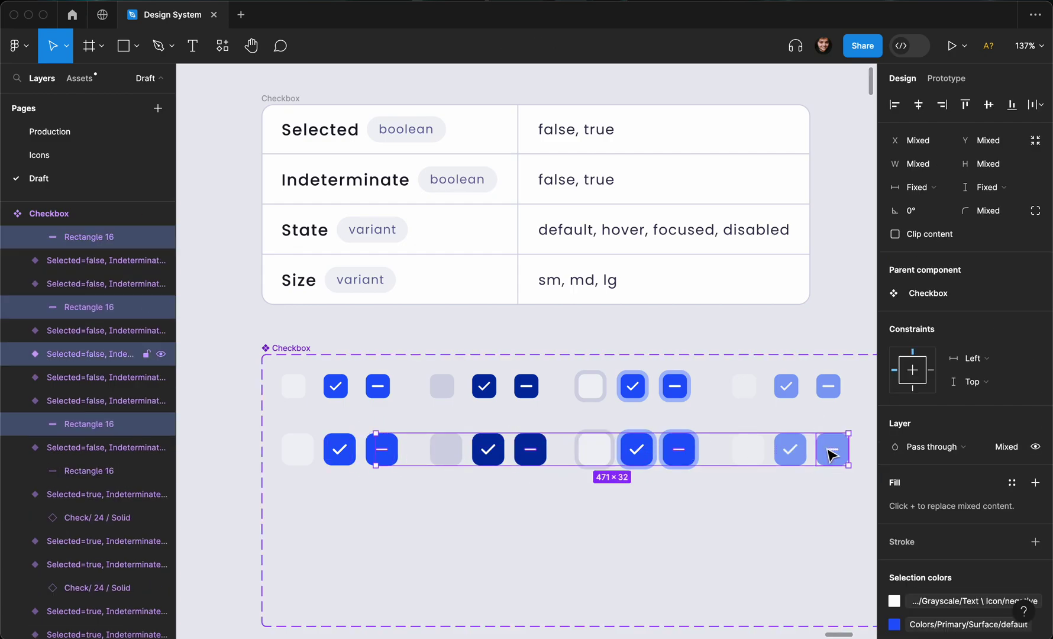
pyautogui.keyDown('shift'); pyautogui.click(833, 453); pyautogui.keyUp('shift')
pyautogui.keyDown('shift'); pyautogui.click(833, 450); pyautogui.keyUp('shift')
pyautogui.click(982, 164)
pyautogui.write('4')
pyautogui.press('Return')
pyautogui.click(932, 166)
pyautogui.write('16')
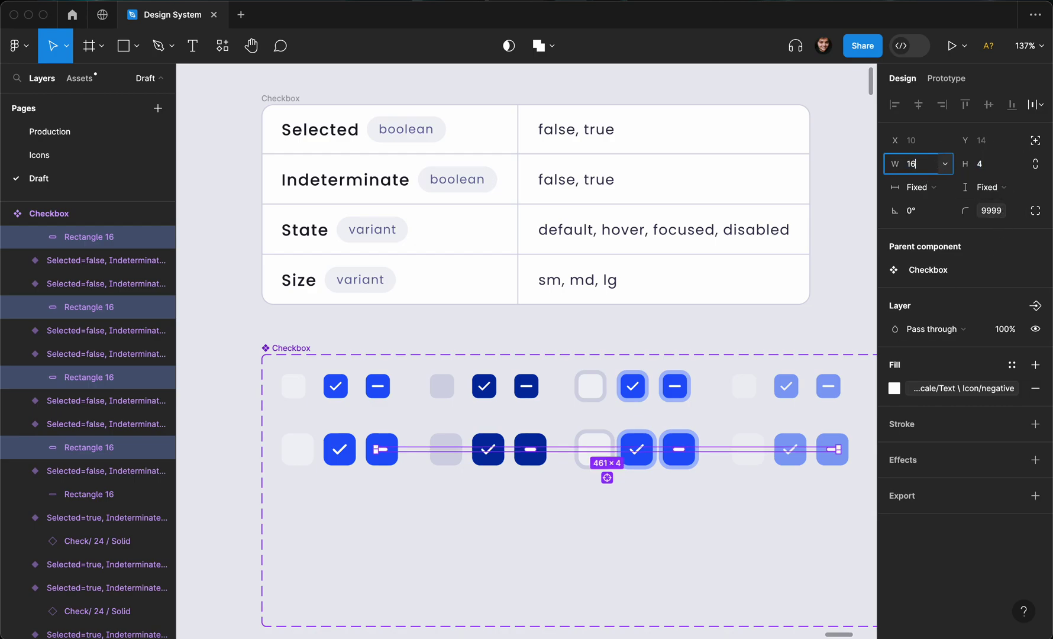
pyautogui.press('Return')
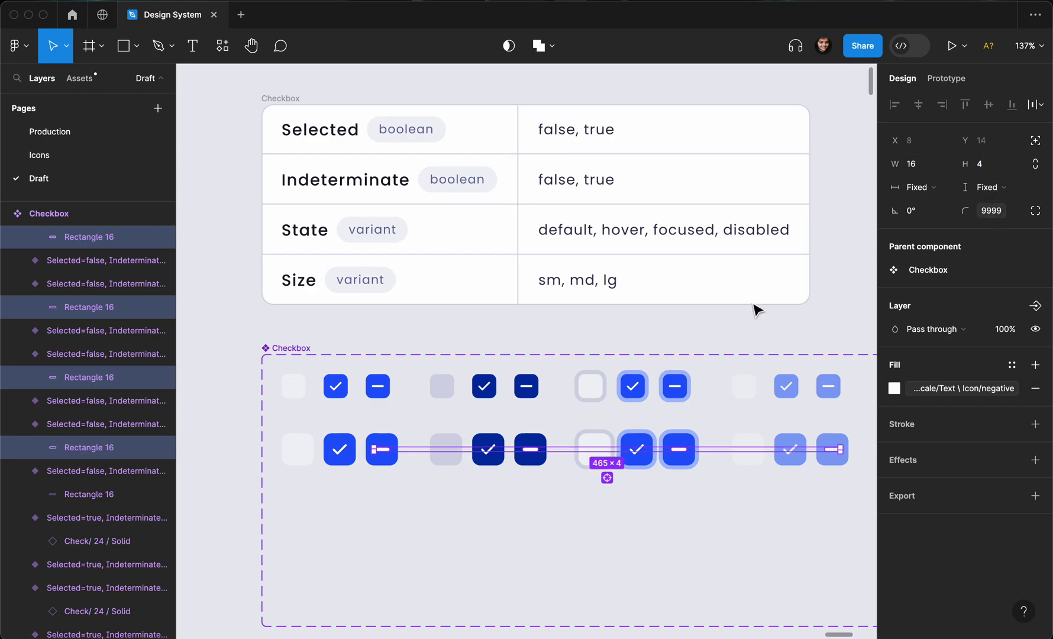
# - Try heights of 5, 4 and 3 for the dash rectangles inside the four indeterminate md variants
pyautogui.click(982, 164)
pyautogui.write('5')
pyautogui.press('Return')
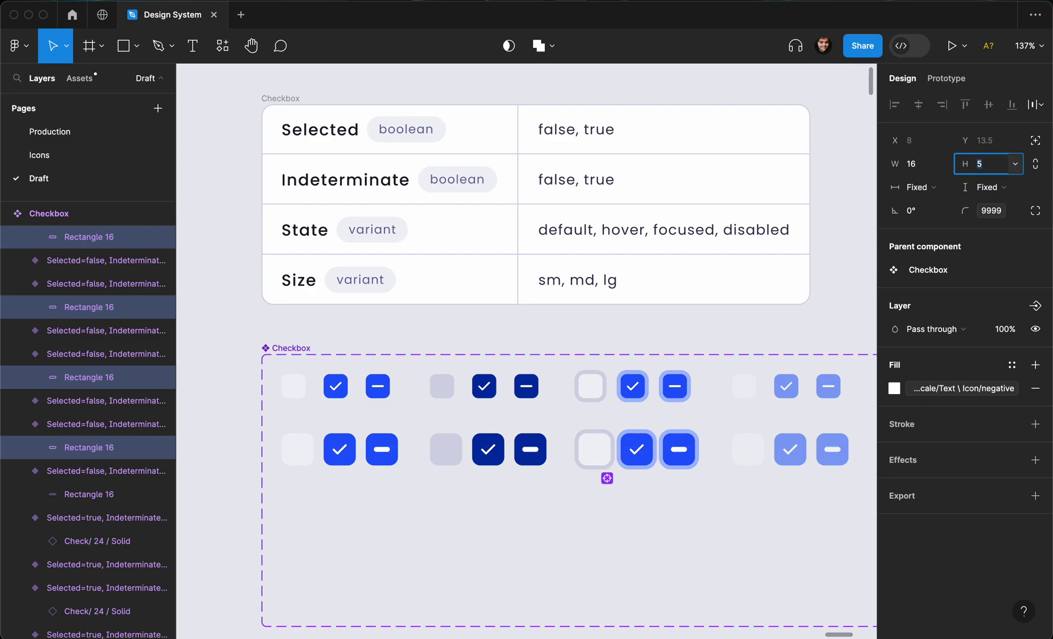
pyautogui.write('4')
pyautogui.press('Return')
pyautogui.write('3')
pyautogui.press('Return')
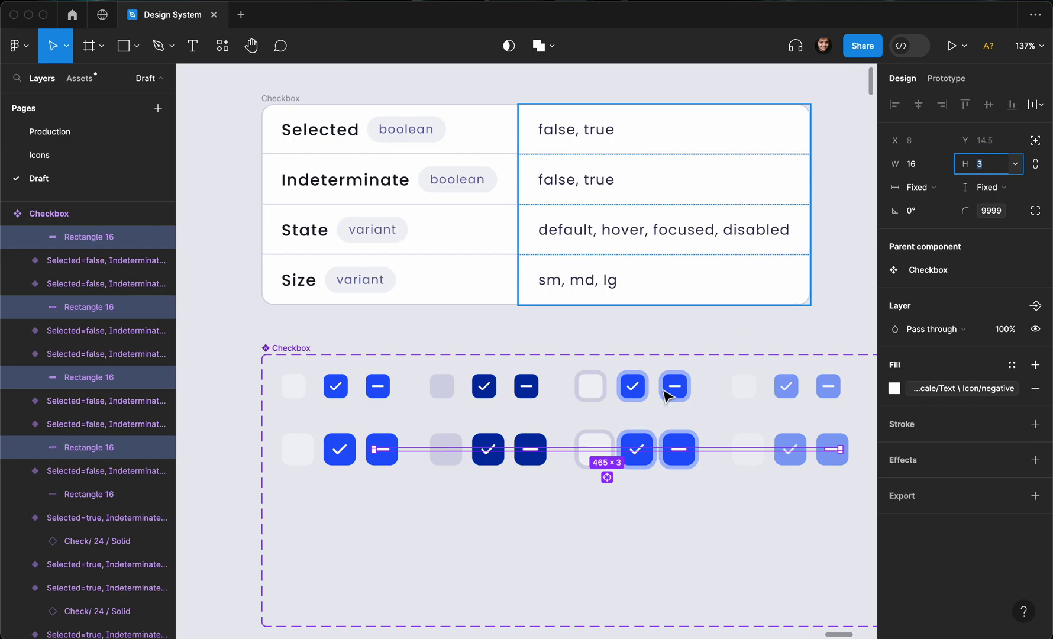
pyautogui.click(222, 531)
# - Set the height of the dash rectangle in the default indeterminate md variant to 2.5
pyautogui.scroll(-5, 222, 532)
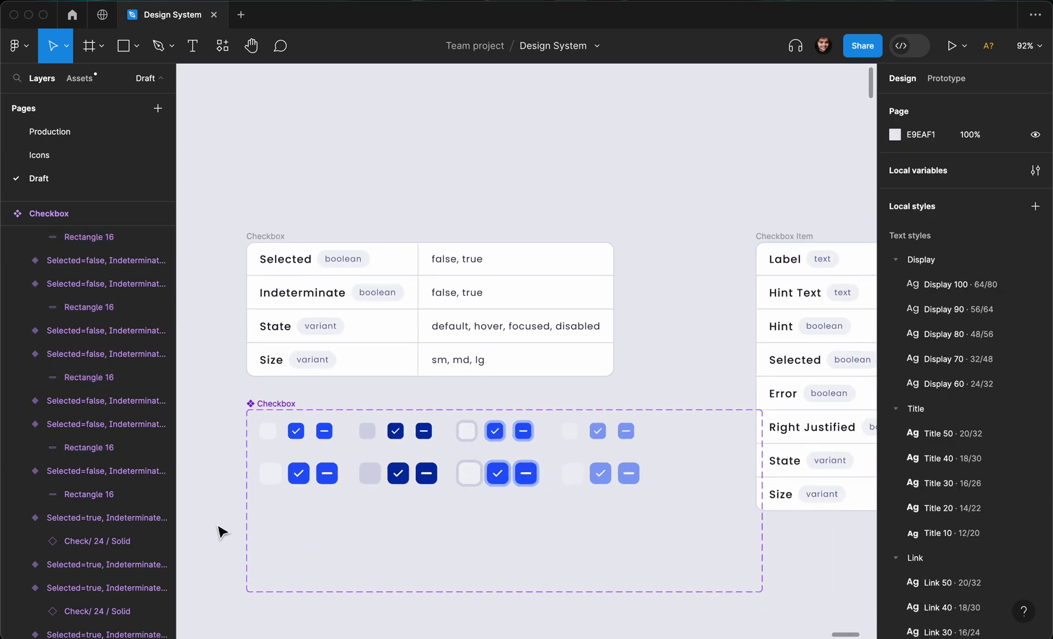
pyautogui.scroll(5, 222, 532)
pyautogui.click(388, 447)
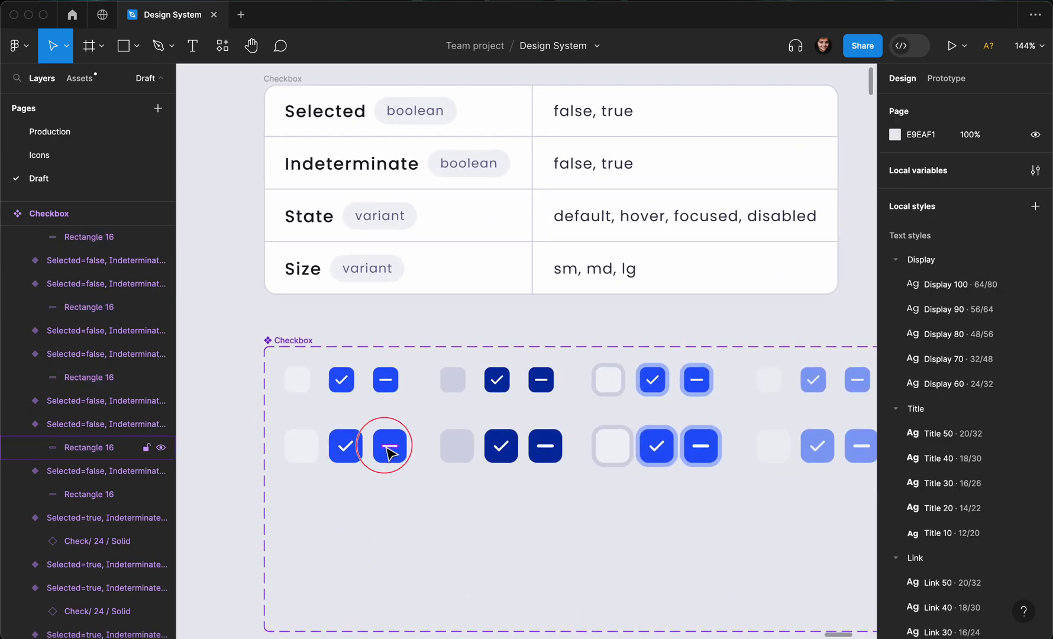
pyautogui.click(992, 166)
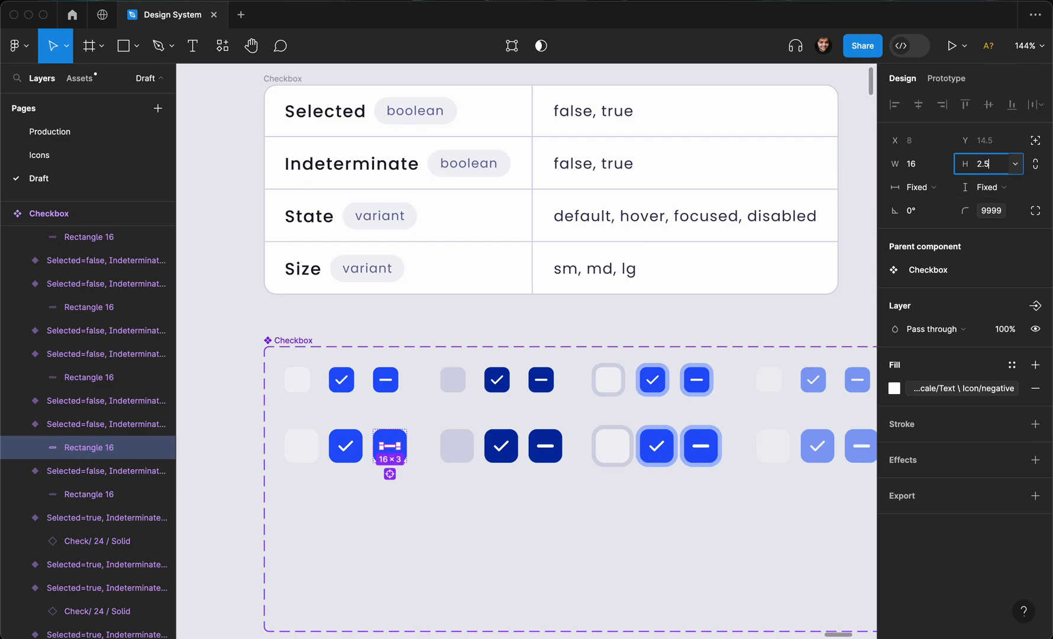
pyautogui.press('Return')
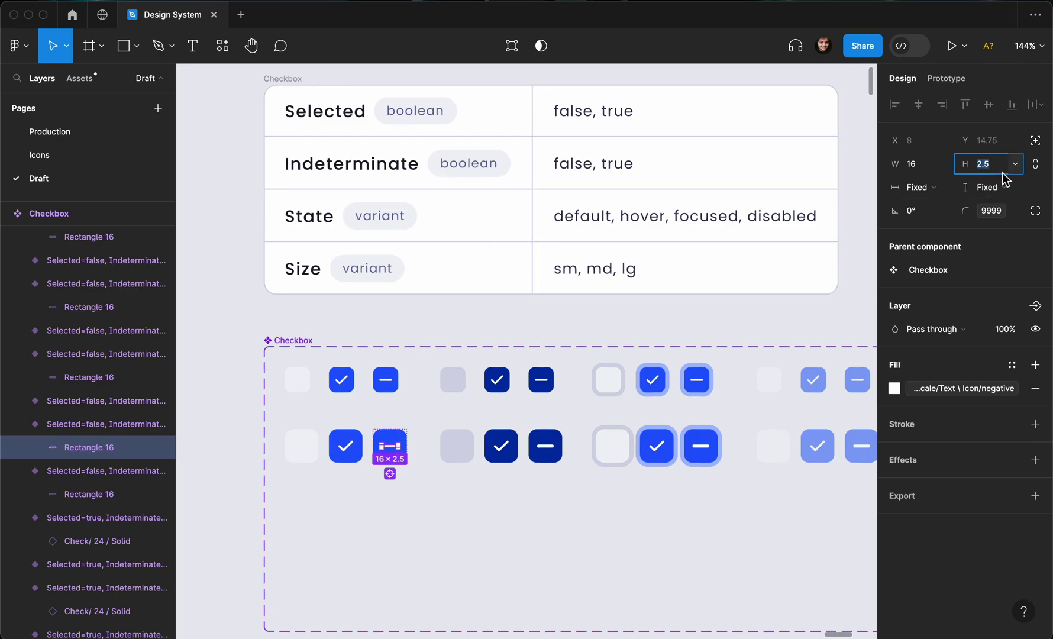
# - Set the height of the dash rectangles in the hover, focused and disabled indeterminate md variants to 2.5
pyautogui.click(552, 446)
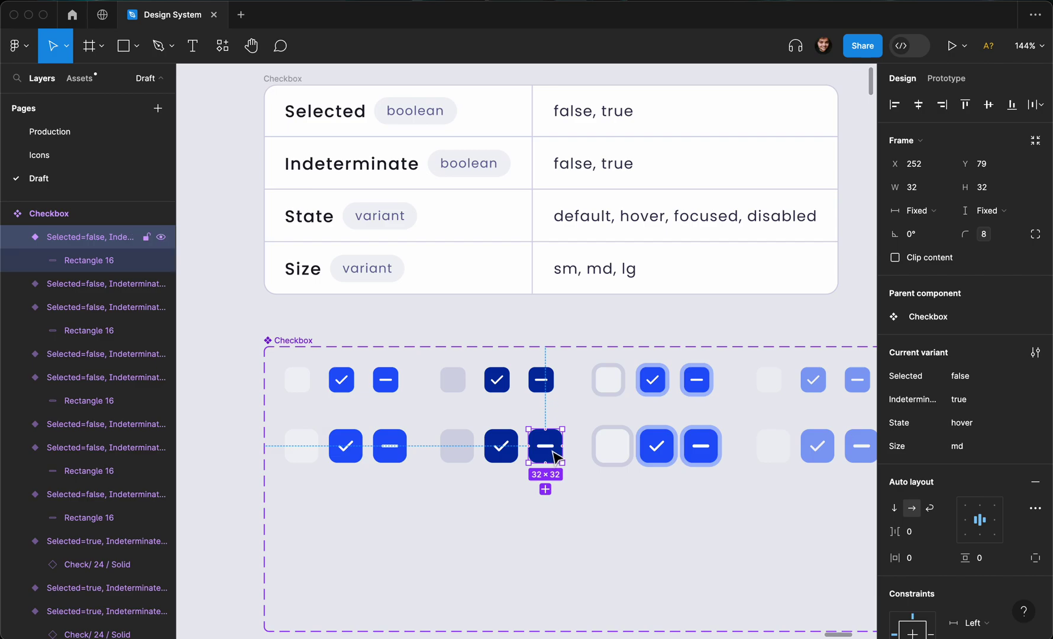
pyautogui.doubleClick(555, 450)
pyautogui.keyDown('shift'); pyautogui.click(698, 445); pyautogui.keyUp('shift')
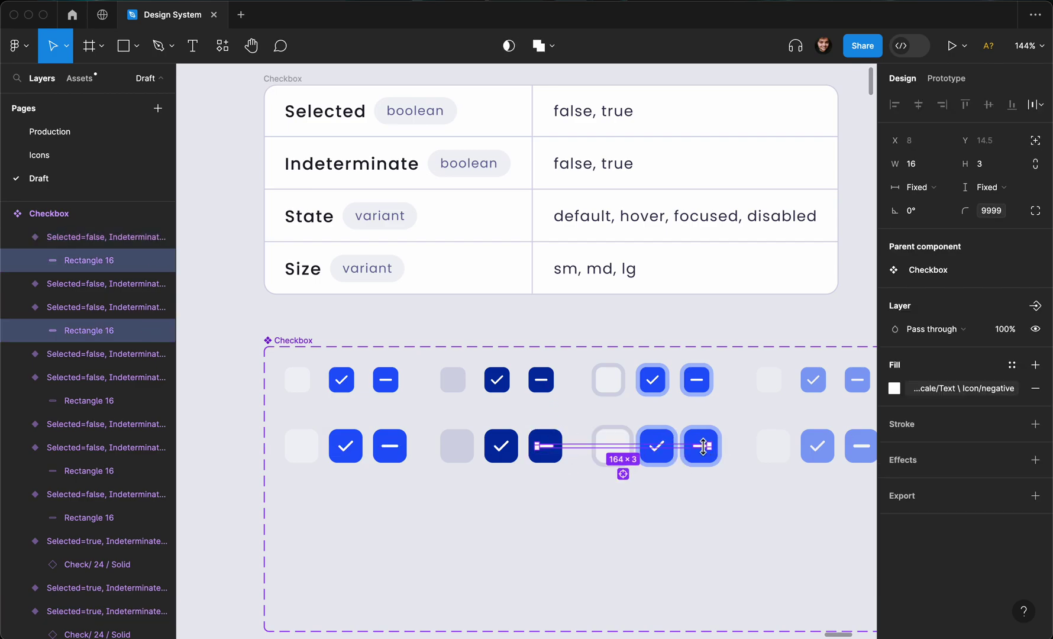
pyautogui.hscroll(3, 733, 450)
pyautogui.keyDown('shift'); pyautogui.click(755, 453); pyautogui.keyUp('shift')
pyautogui.click(991, 171)
pyautogui.write('2.5')
pyautogui.press('Return')
# - Duplicate the row of md variants below itself at Y 146 and set the copies' Size property to lg
pyautogui.scroll(-3, 401, 435)
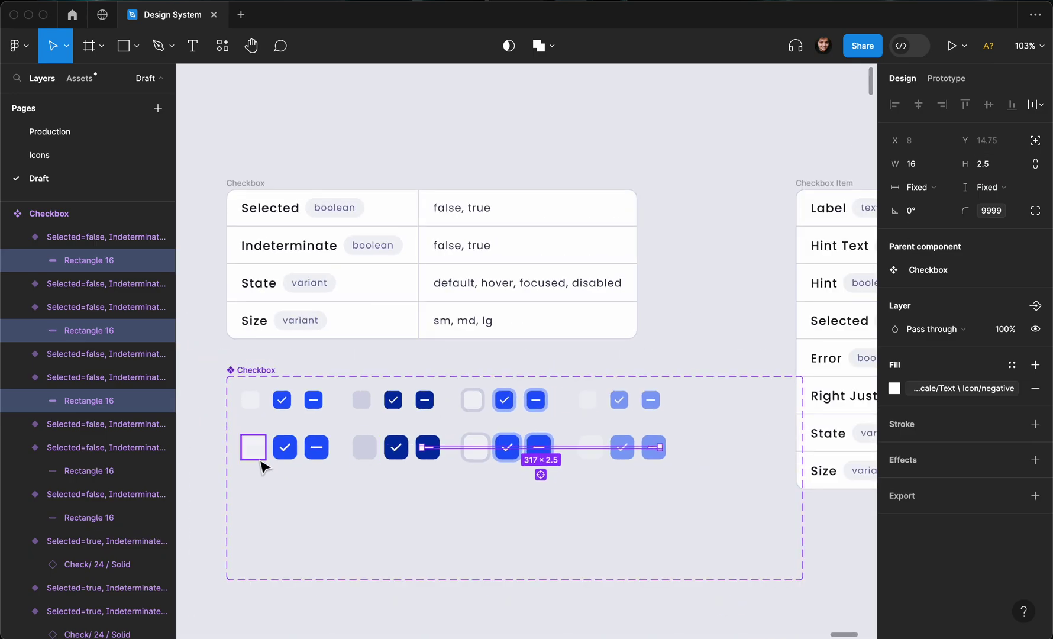
pyautogui.moveTo(211, 447); pyautogui.dragTo(548, 498)
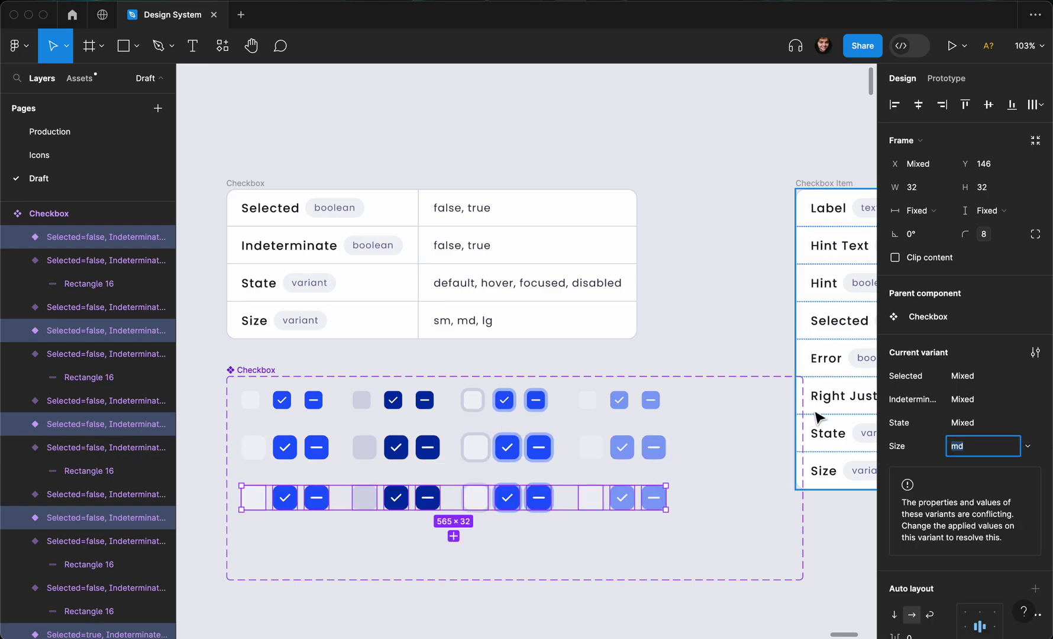
pyautogui.write('lg')
pyautogui.press('Return')
# - Set the width and height of all lg variants to 40
pyautogui.click(931, 193)
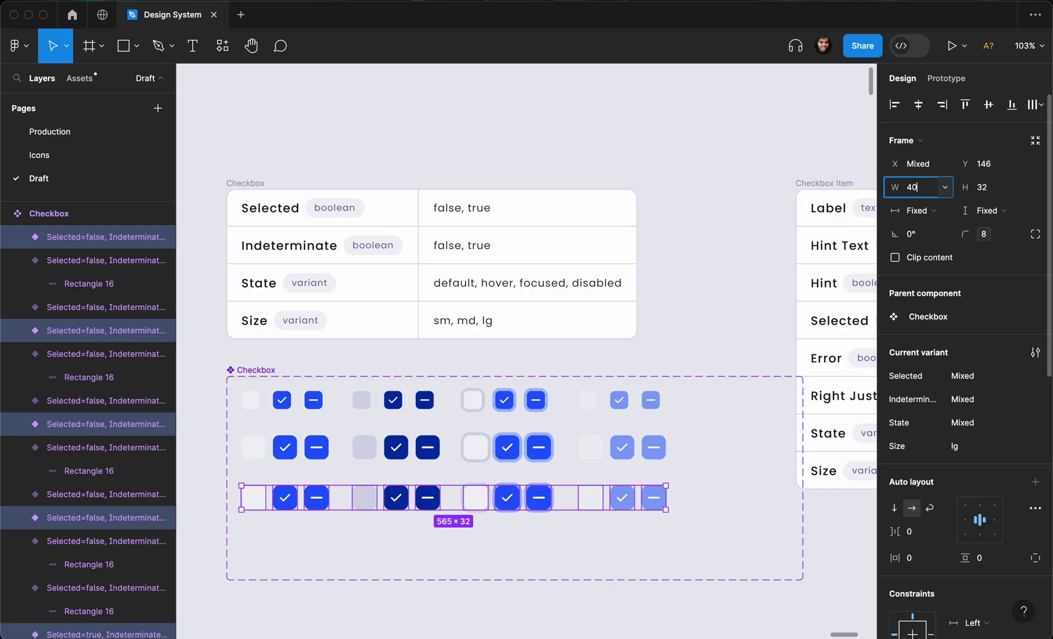
pyautogui.press('Tab')
pyautogui.write('40')
pyautogui.press('Return')
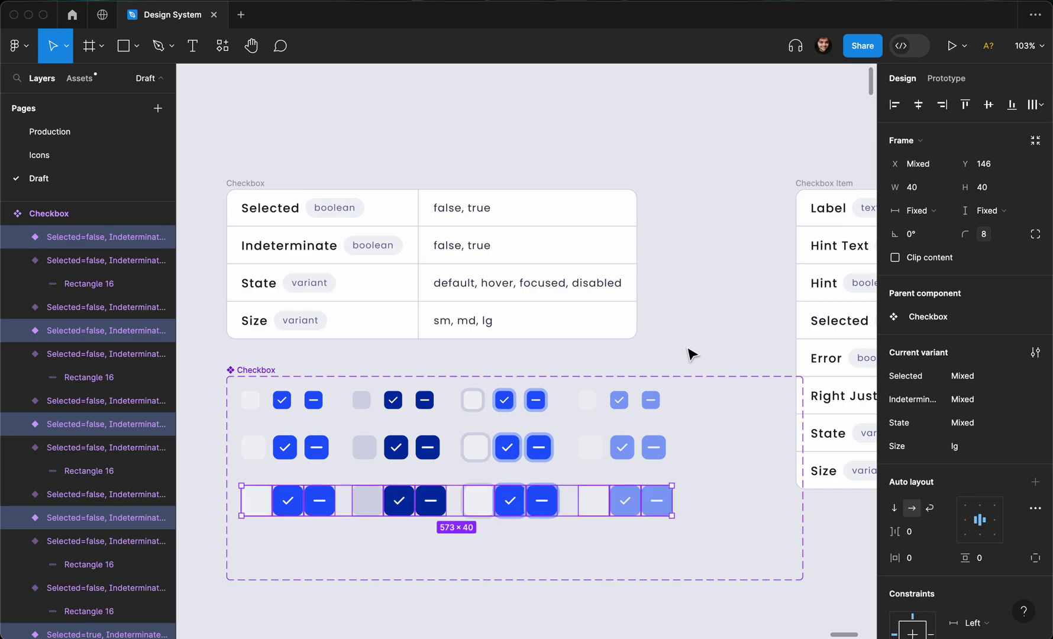
# - Bind the corner radius of the lg variants to the Dimensions/Corner Radius variable 2xl (12)
pyautogui.click(1017, 234)
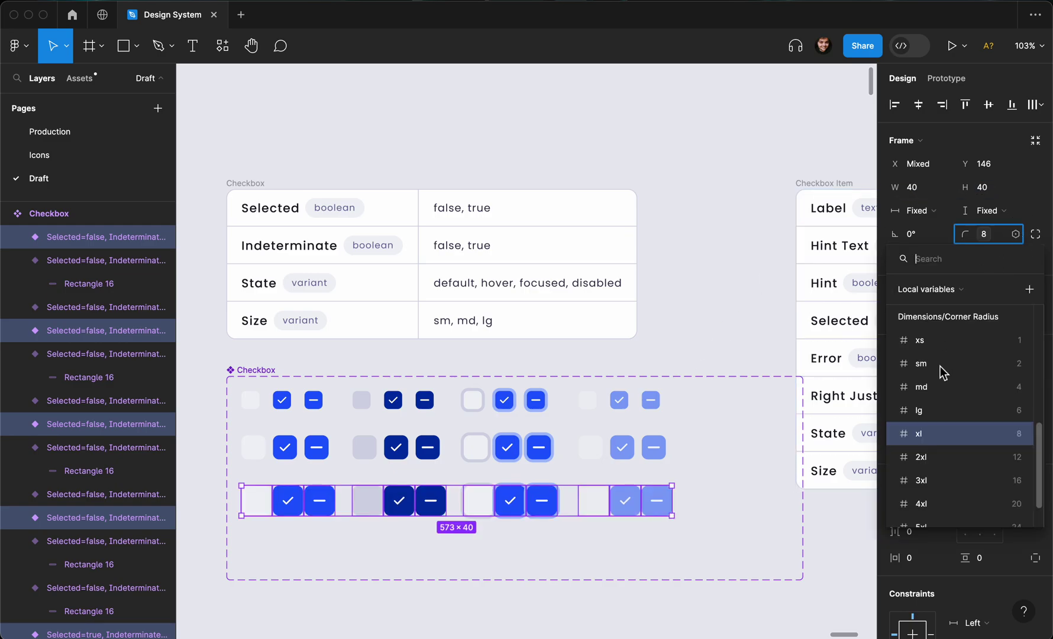
pyautogui.click(949, 456)
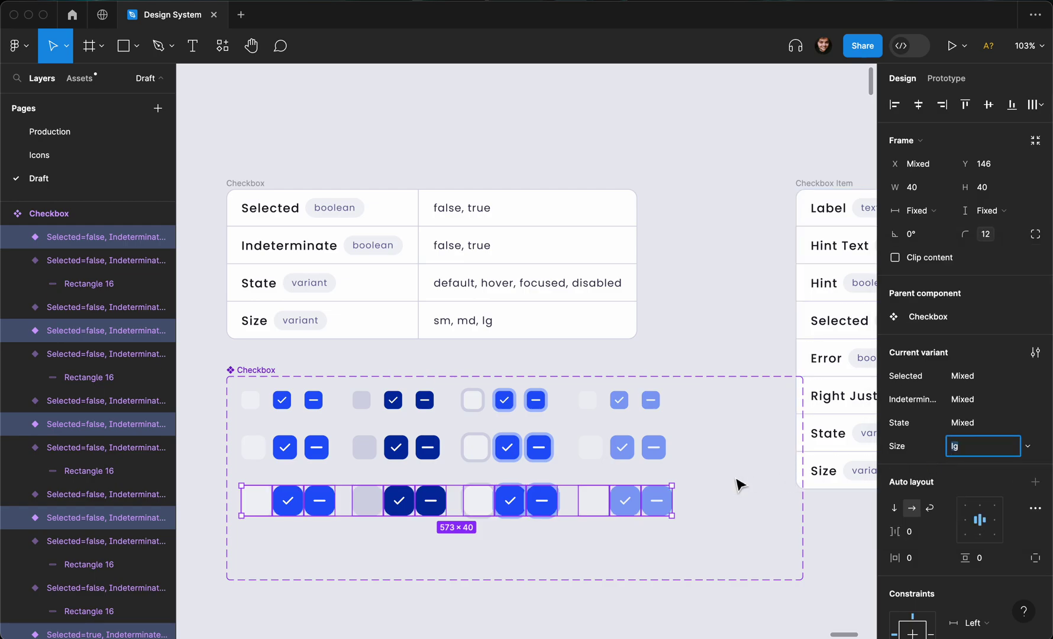
pyautogui.click(698, 547)
# - Set the outside stroke weight of the three focused lg variants to 6
pyautogui.hscroll(-1, 698, 547)
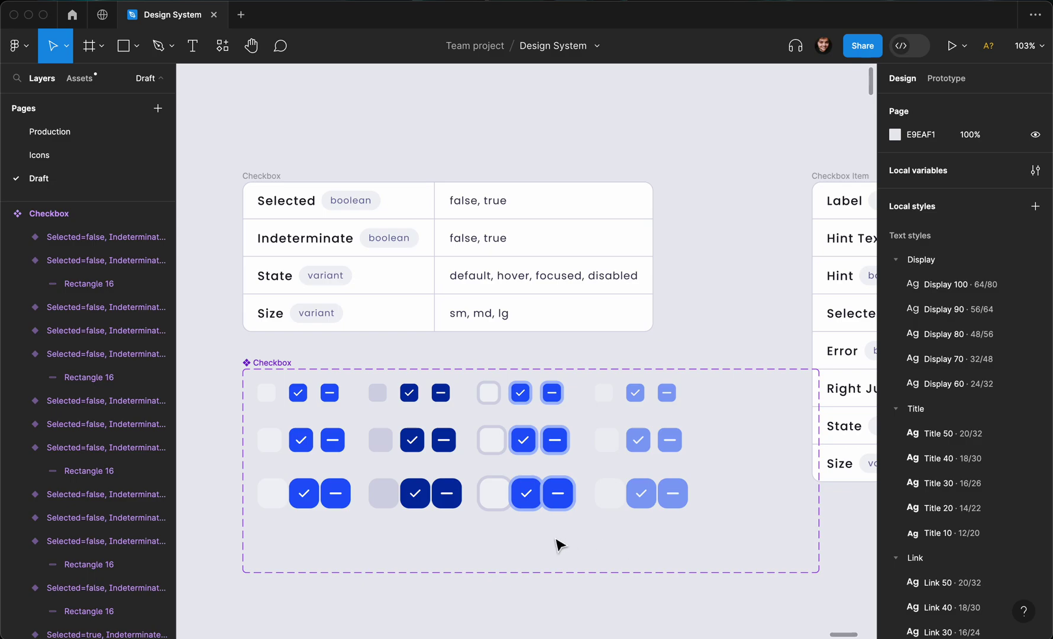
pyautogui.click(563, 497)
pyautogui.keyDown('shift'); pyautogui.click(524, 497); pyautogui.keyUp('shift')
pyautogui.keyDown('shift'); pyautogui.click(490, 494); pyautogui.keyUp('shift')
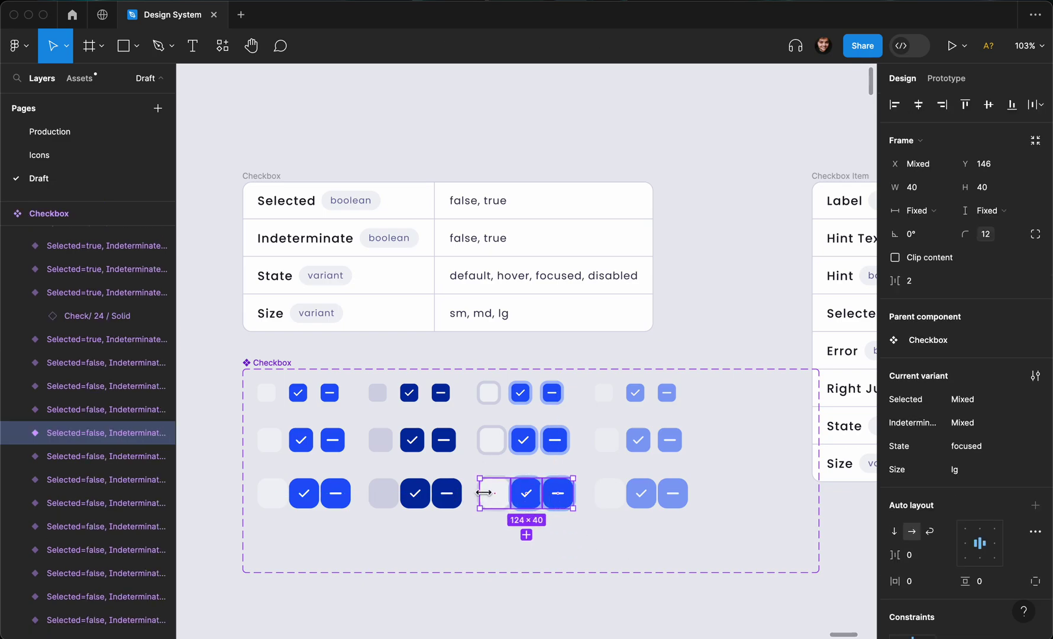
pyautogui.scroll(-5, 940, 462)
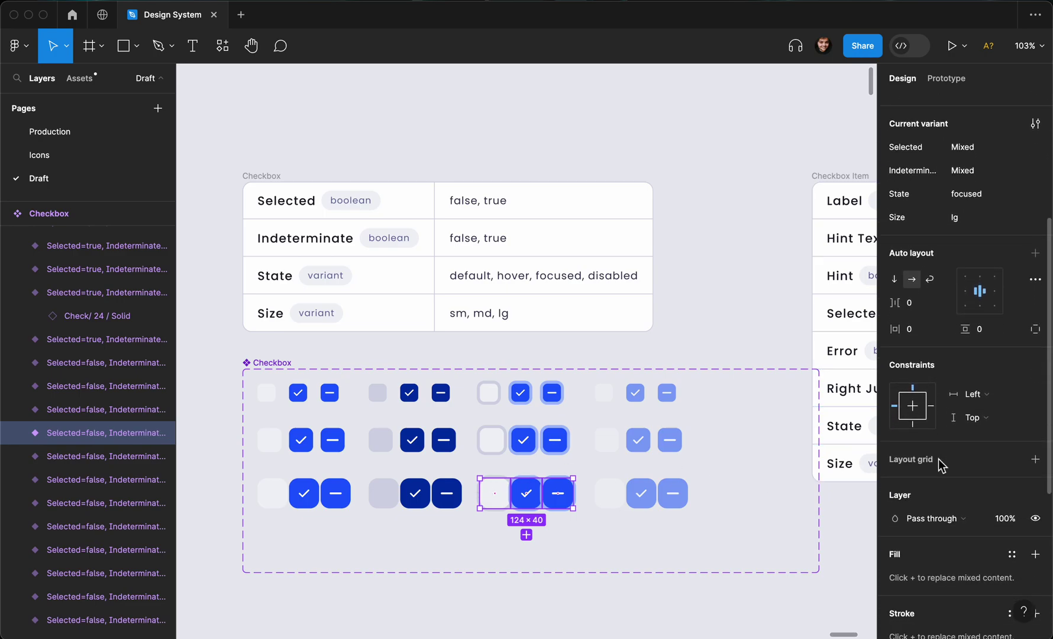
pyautogui.scroll(-3, 938, 458)
pyautogui.write('6')
pyautogui.press('Return')
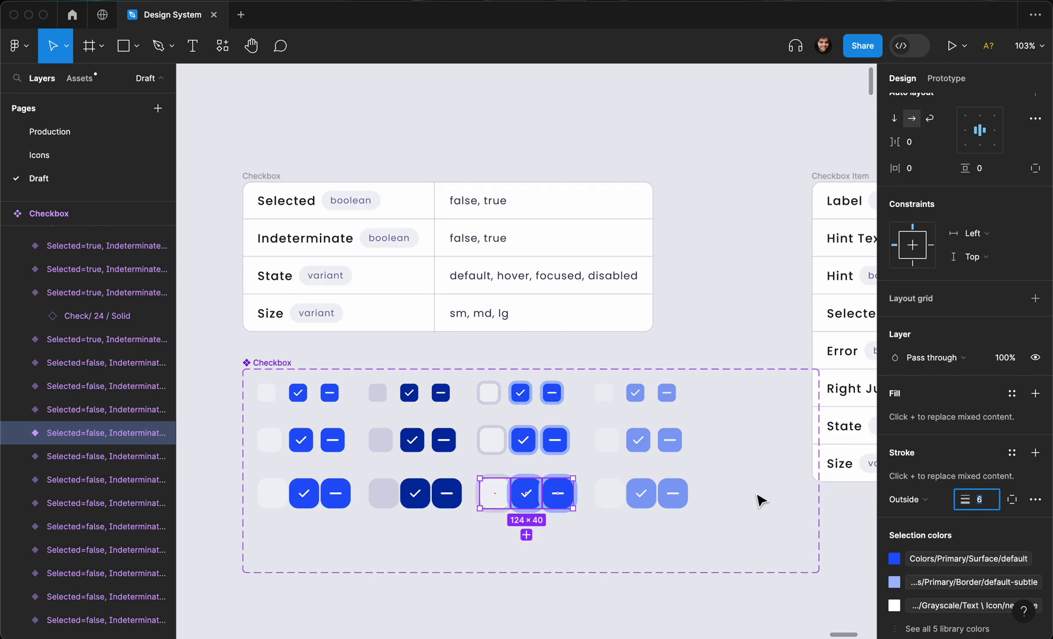
# - Set the outside stroke weight of the three focused md variants to 5
pyautogui.click(567, 440)
pyautogui.keyDown('shift'); pyautogui.click(520, 440); pyautogui.keyUp('shift')
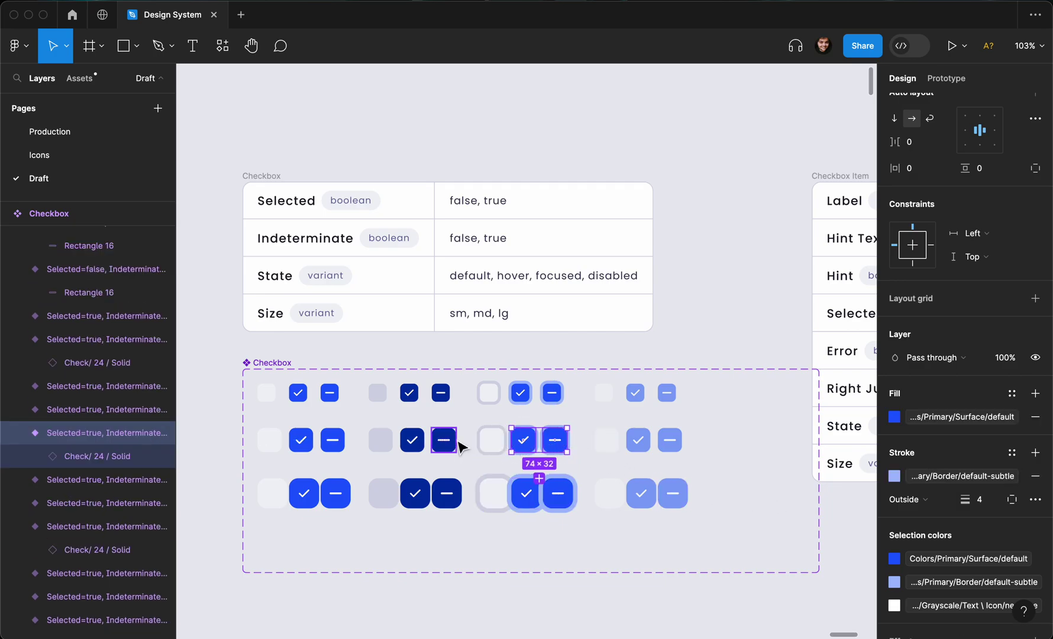
pyautogui.keyDown('shift'); pyautogui.click(491, 445); pyautogui.keyUp('shift')
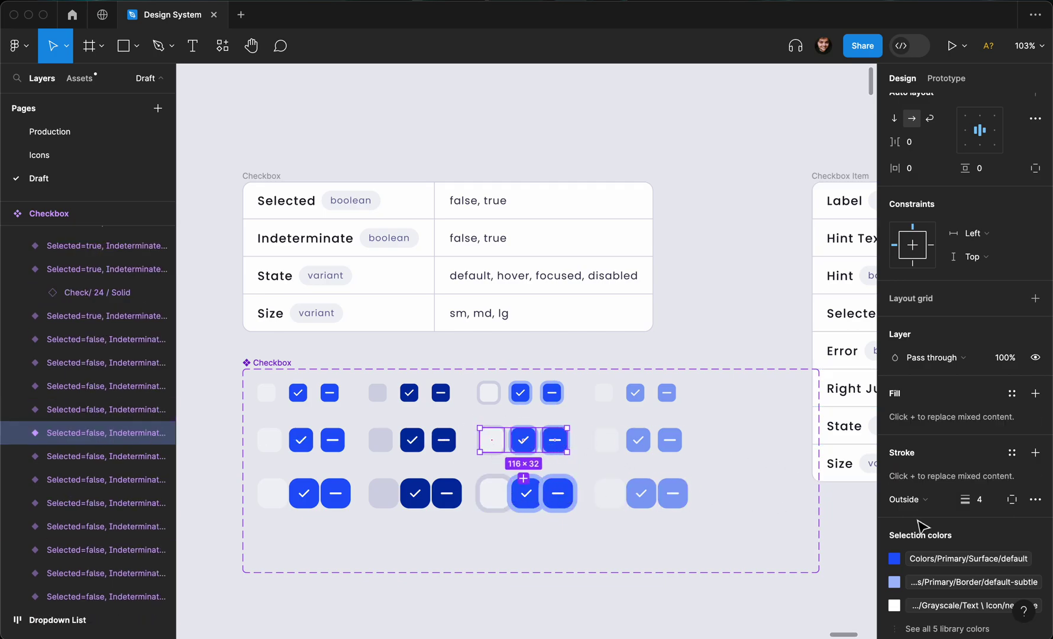
pyautogui.press('Up')
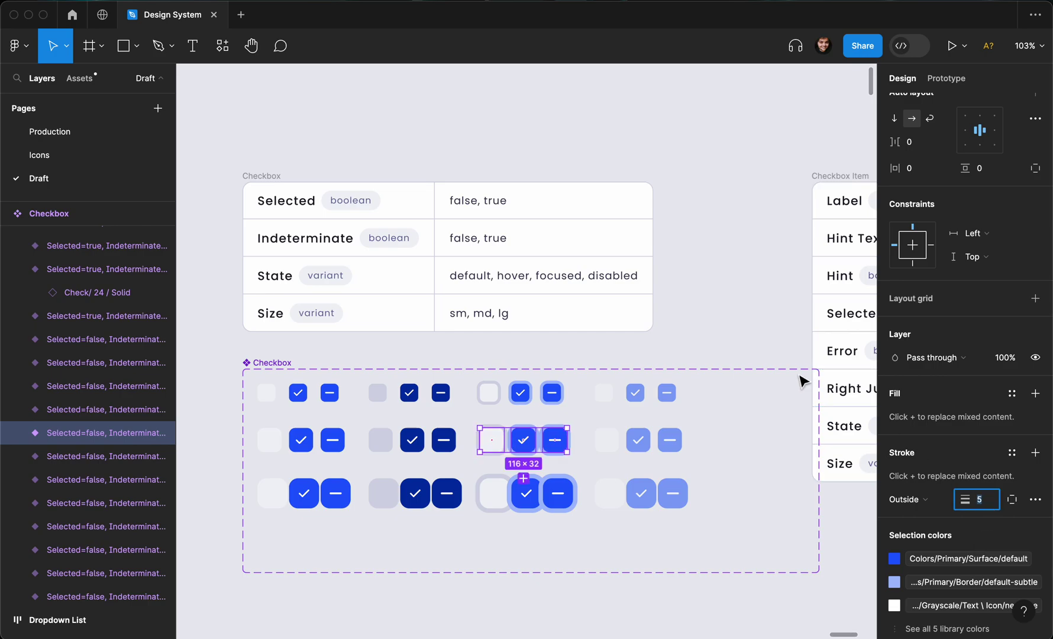
pyautogui.click(747, 308)
# - Try wrapping auto layout on the Checkbox component set with Auto horizontal and vertical gaps, resizing the frame to reflow the variants
pyautogui.scroll(-1, 747, 307)
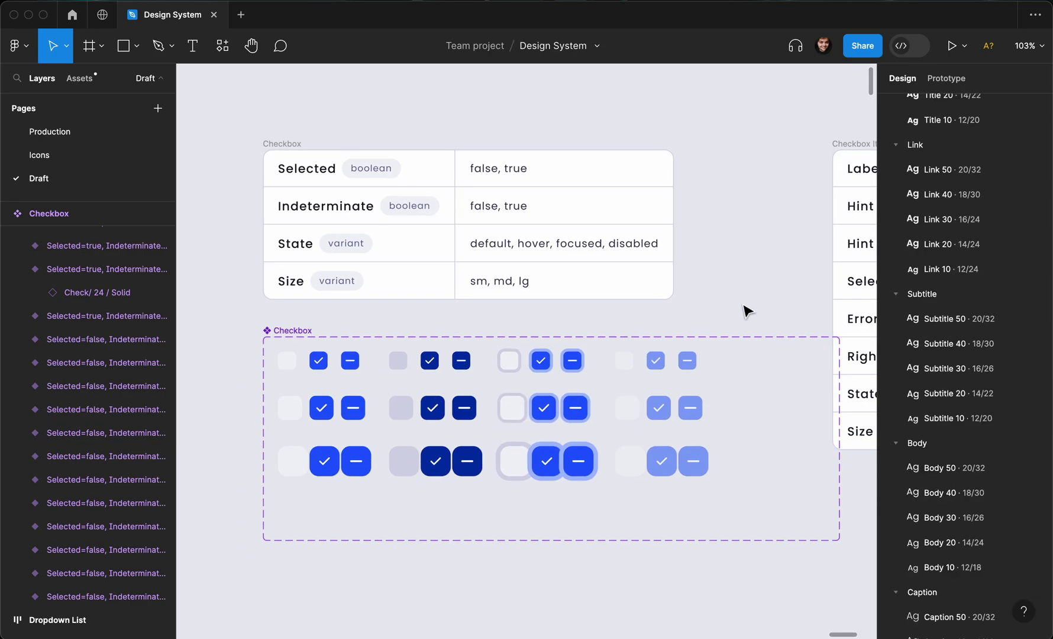
pyautogui.scroll(2, 588, 460)
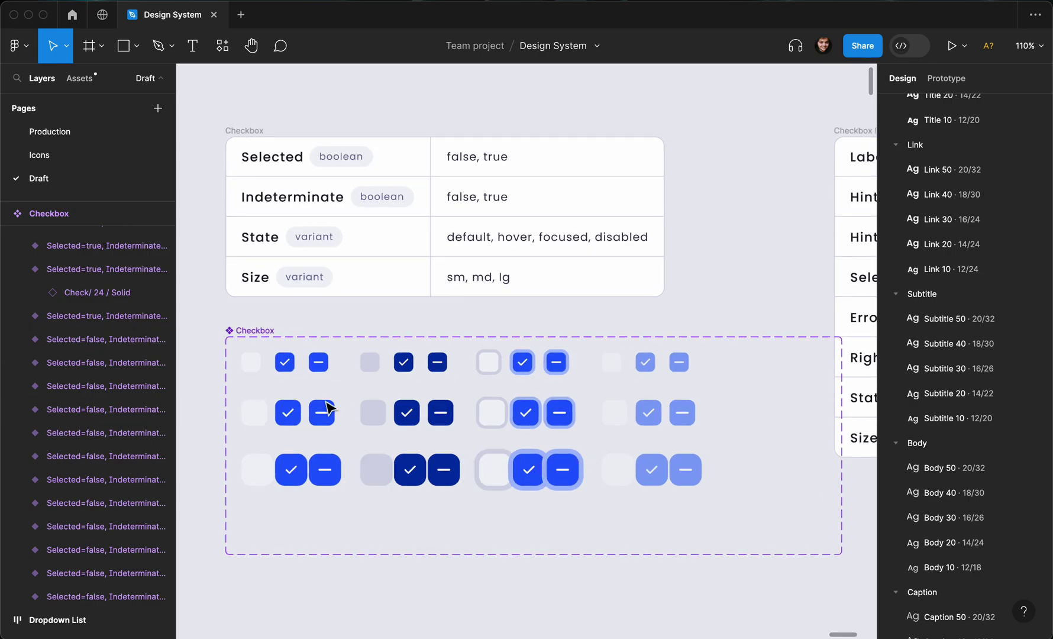
pyautogui.click(269, 346)
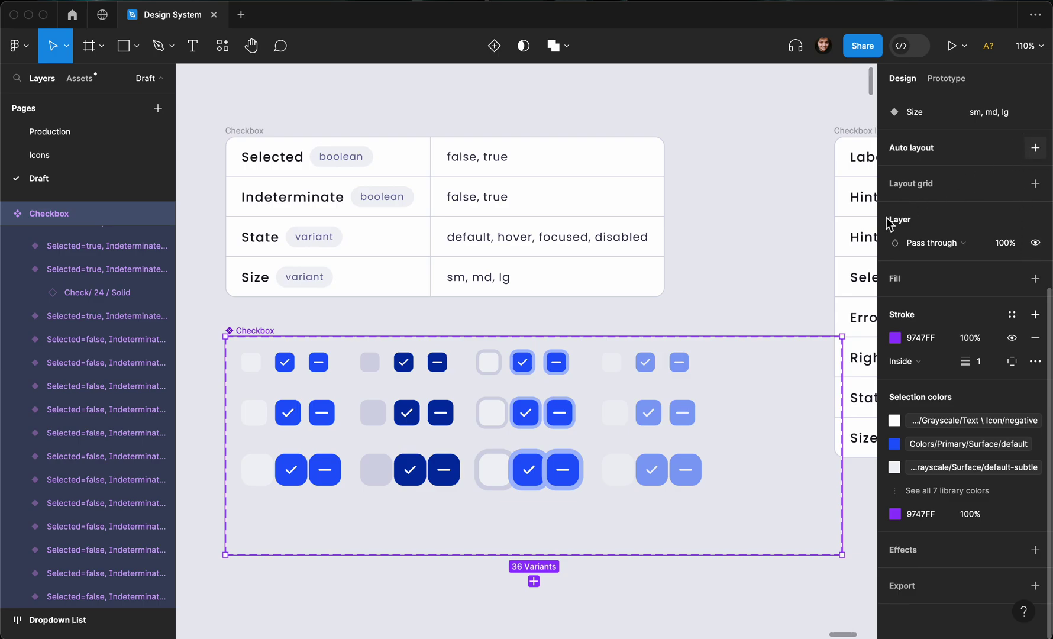
pyautogui.hotkey('shift', 'a')
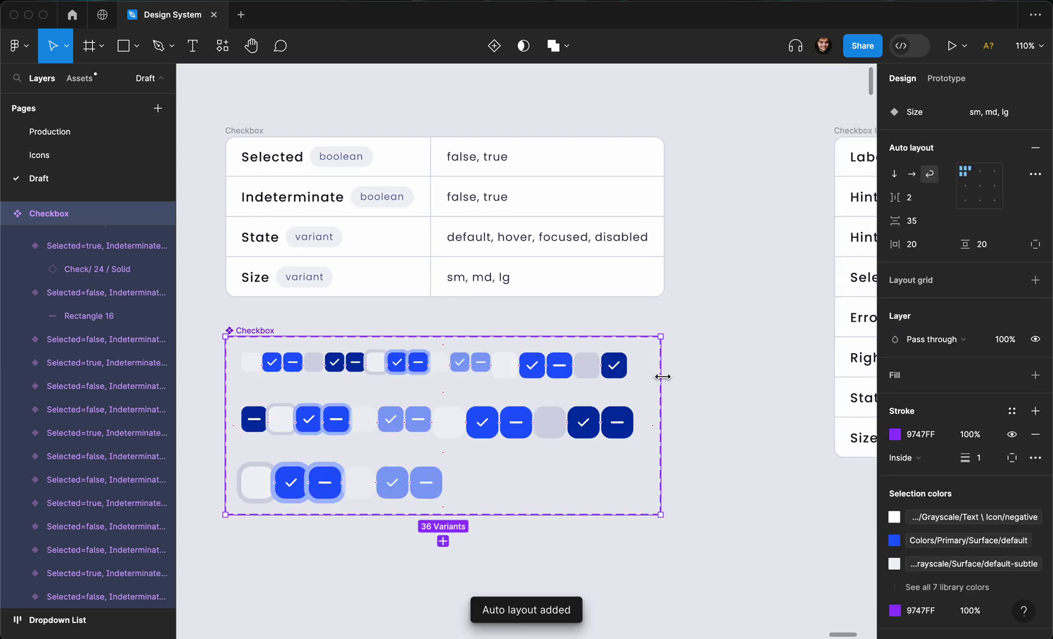
pyautogui.moveTo(662, 377); pyautogui.dragTo(799, 366)
pyautogui.click(946, 199)
pyautogui.click(940, 212)
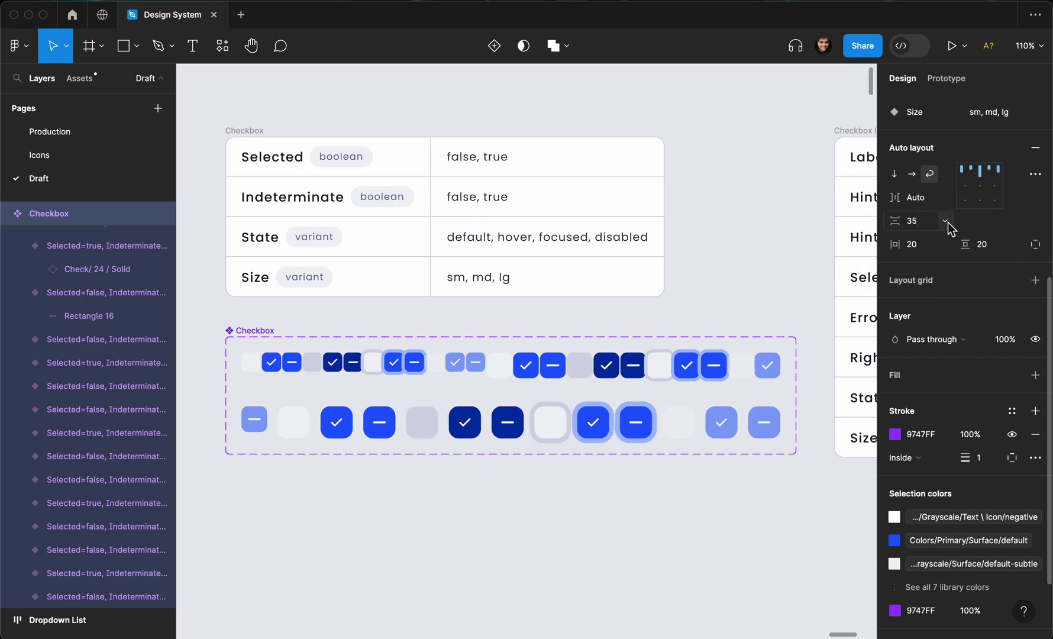
pyautogui.click(948, 222)
pyautogui.click(942, 237)
pyautogui.moveTo(796, 359); pyautogui.dragTo(430, 377)
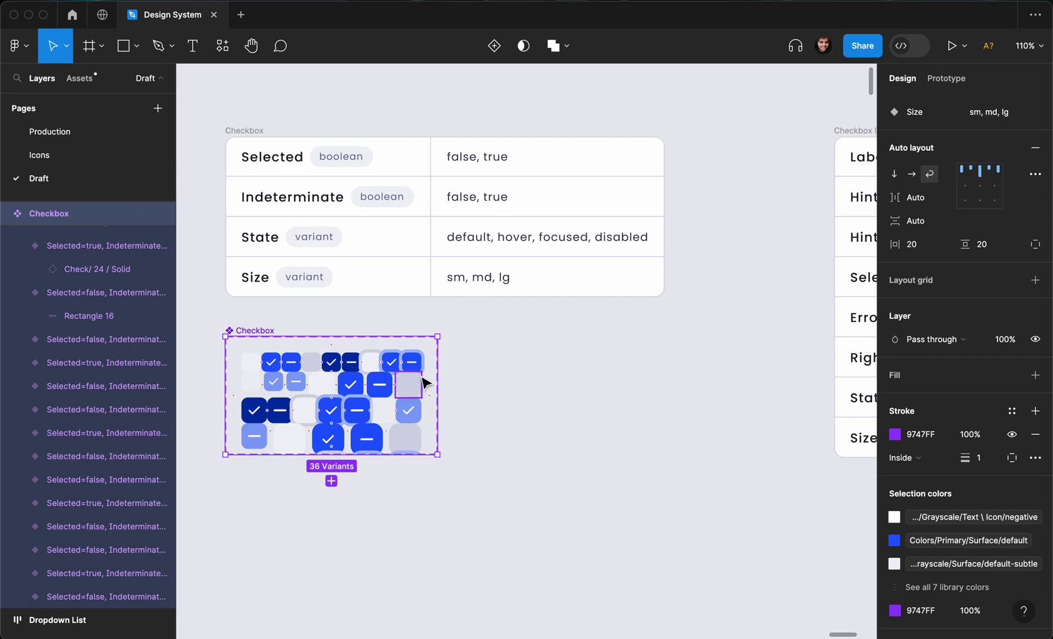
# - Undo the auto layout, gap and resize changes on the Checkbox component set
pyautogui.hotkey('ctrl', 'z')
pyautogui.hotkey('ctrl', 'z')
pyautogui.hotkey('ctrl', 'z')
pyautogui.hotkey('ctrl', 'z')
pyautogui.hotkey('ctrl', 'z')
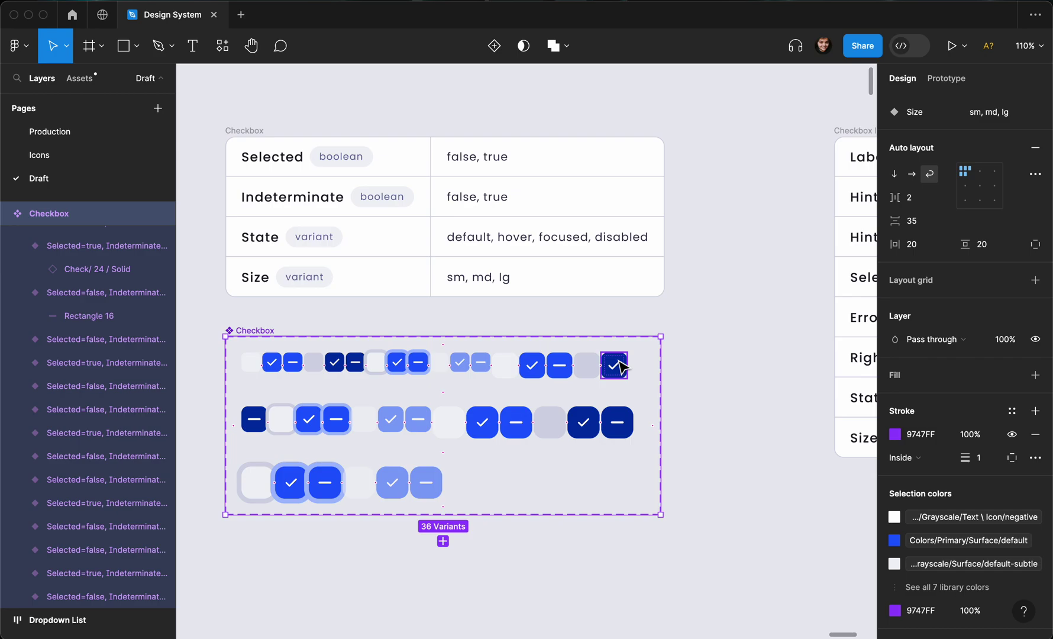
pyautogui.hotkey('ctrl', 'z')
# - Shrink the Checkbox component set frame to fit around its variants, leaving some extra width beyond the disabled column
pyautogui.moveTo(842, 556); pyautogui.dragTo(720, 506)
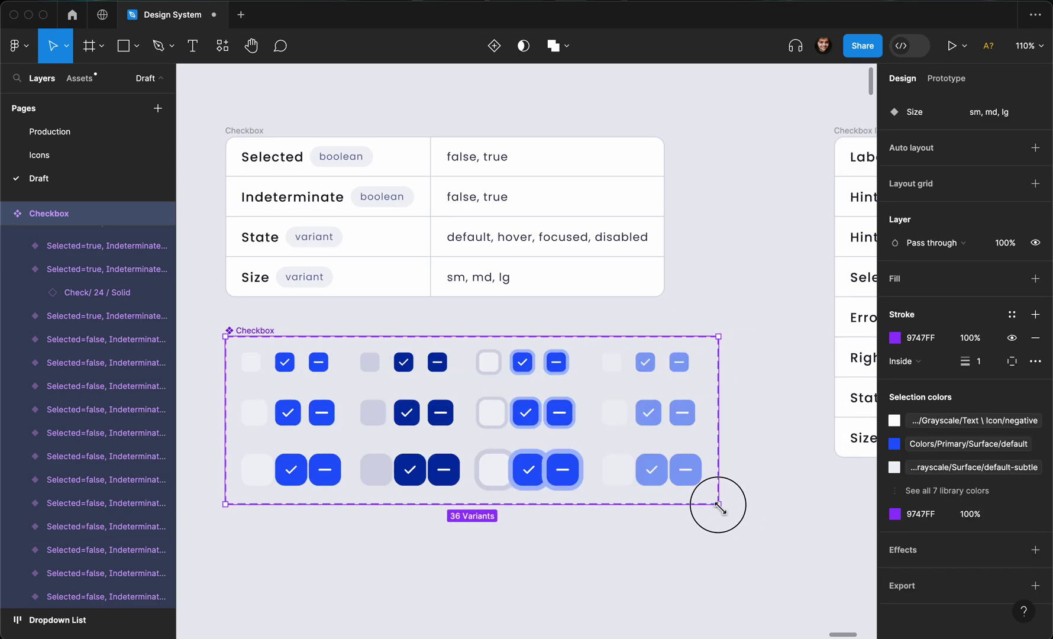
pyautogui.click(752, 501)
pyautogui.hscroll(-2, 752, 503)
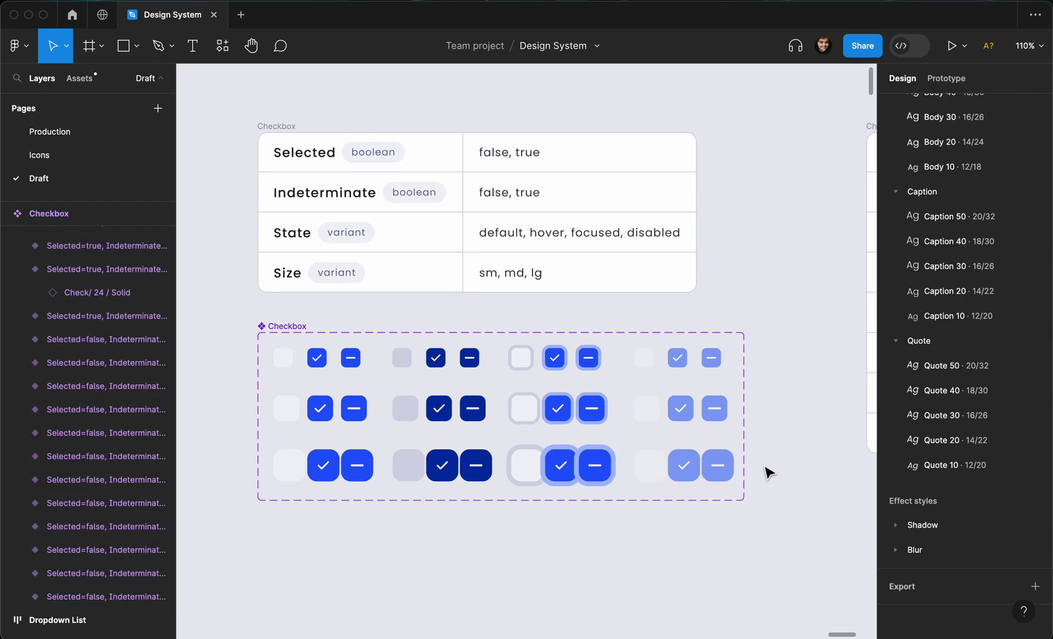
pyautogui.click(752, 447)
pyautogui.click(760, 446)
pyautogui.click(744, 441)
pyautogui.moveTo(745, 439); pyautogui.dragTo(771, 436)
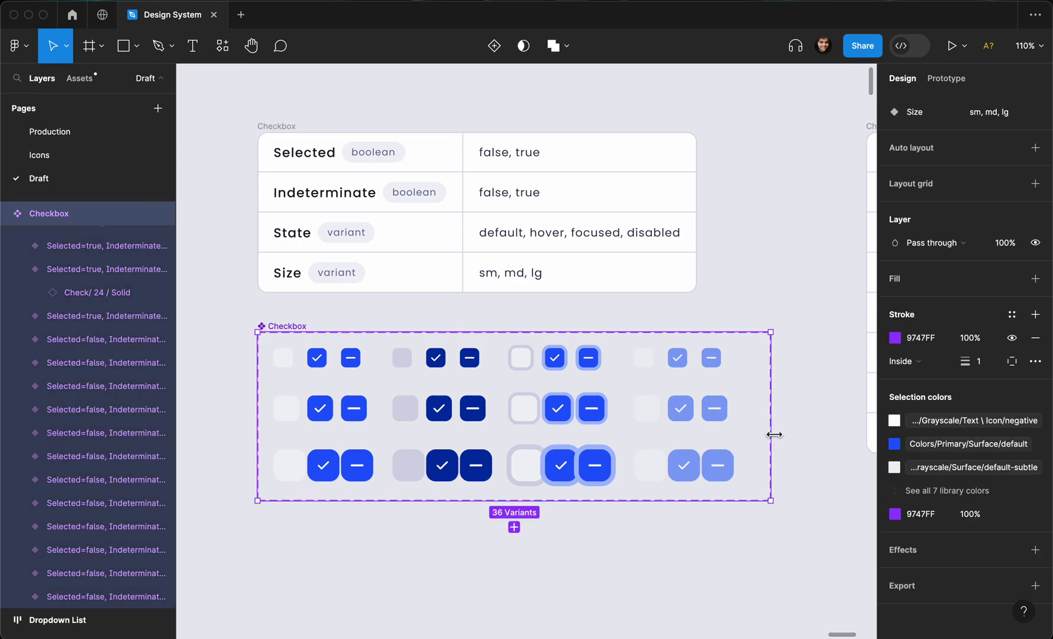
pyautogui.click(792, 528)
# - Space the row of twelve lg variants evenly with a horizontal gap of 28
pyautogui.moveTo(793, 529); pyautogui.dragTo(329, 461)
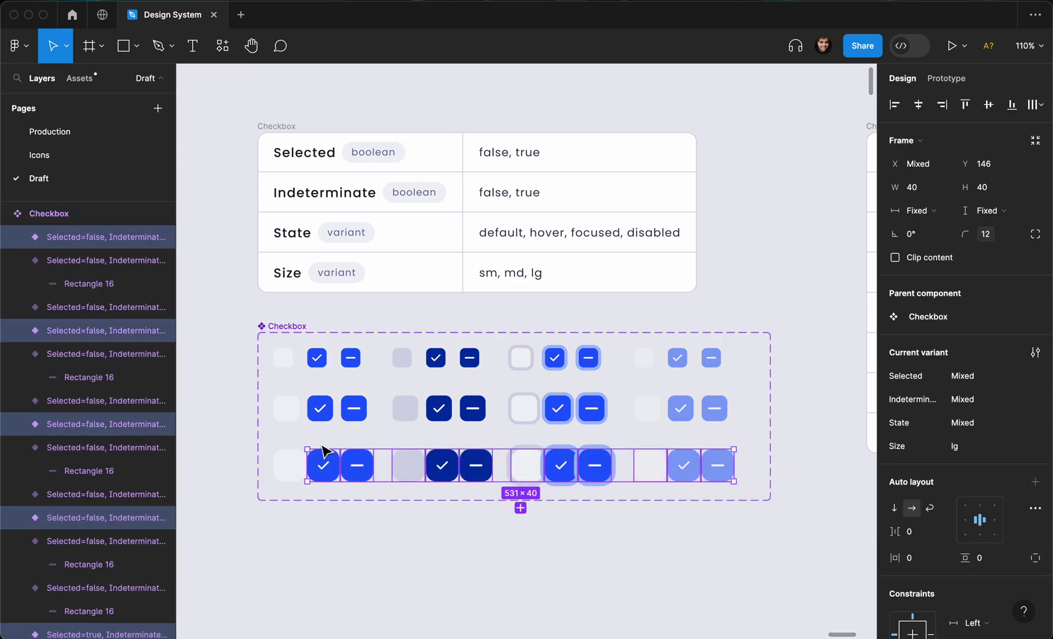
pyautogui.moveTo(737, 520); pyautogui.dragTo(264, 460)
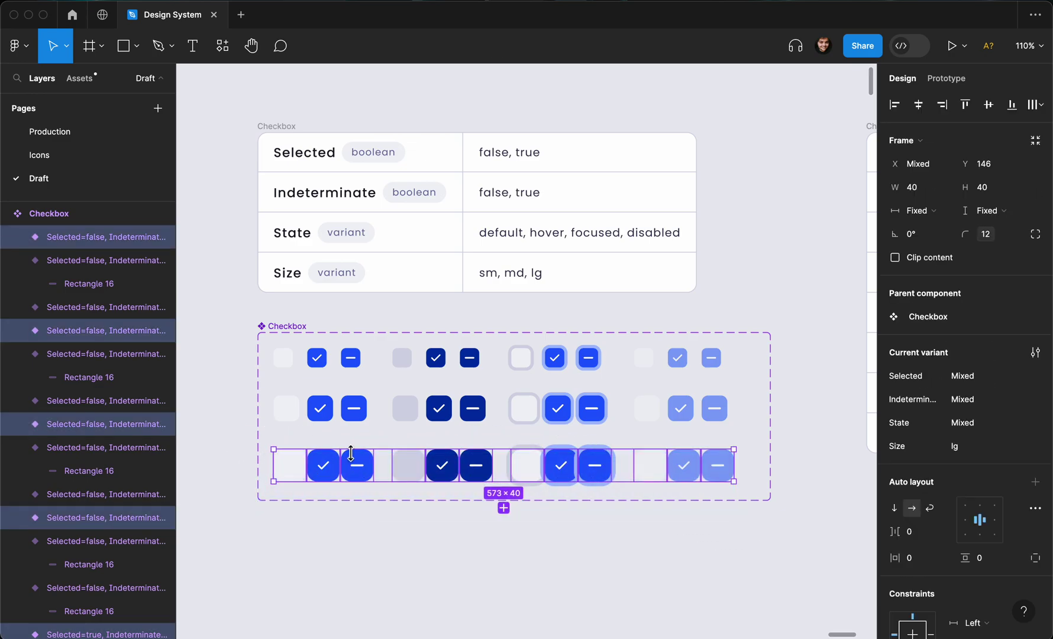
pyautogui.moveTo(351, 453); pyautogui.dragTo(350, 448)
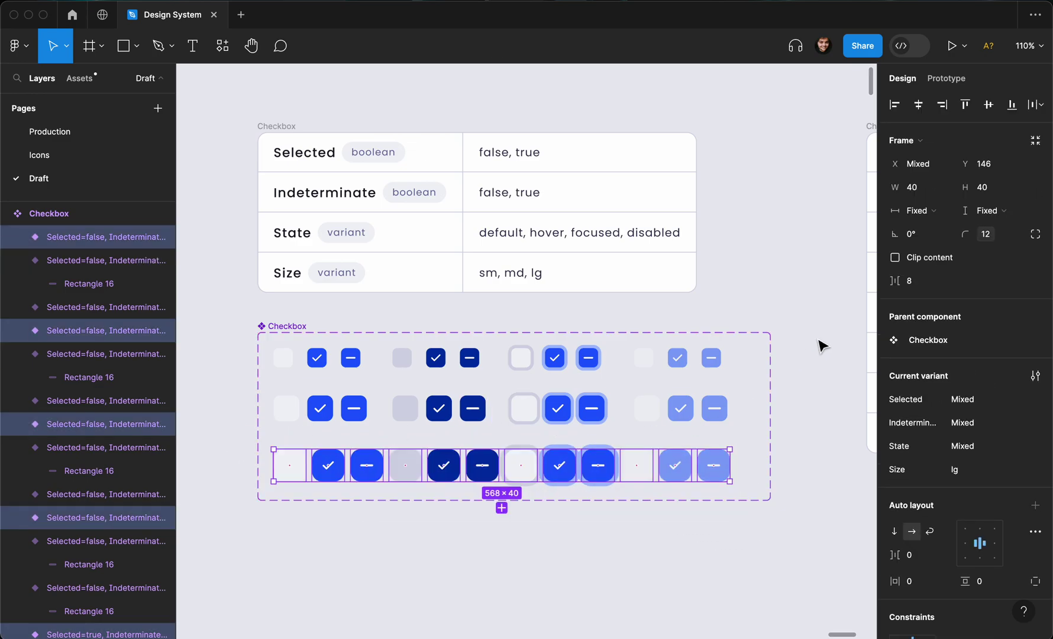
pyautogui.click(912, 281)
pyautogui.write('28')
pyautogui.press('Return')
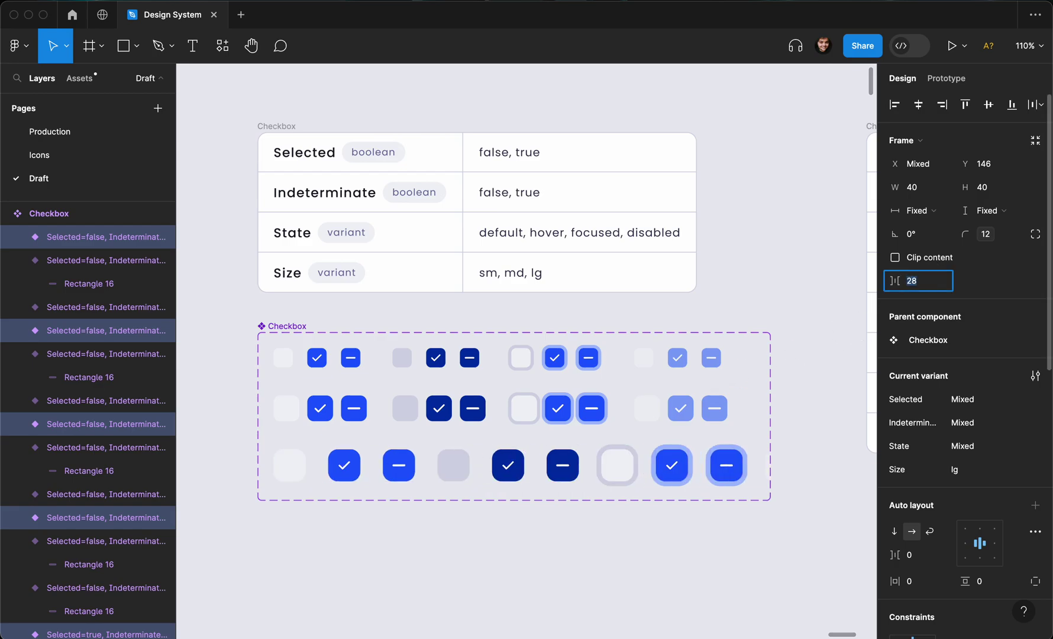
# - Reduce the horizontal gap between the twelve lg checkbox variants to 18
pyautogui.write('18')
pyautogui.press('Return')
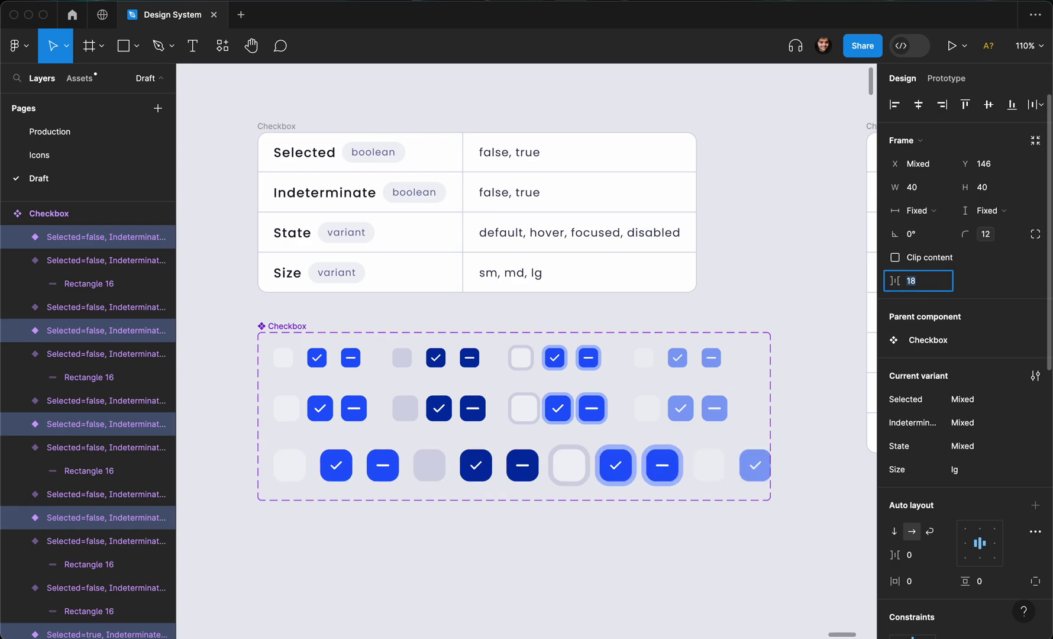
pyautogui.press('Return')
pyautogui.scroll(-5, 584, 402)
# - Widen the Checkbox component set frame to enclose the full lg row and move it to sit more centrally beneath the Checkbox table
pyautogui.click(387, 336)
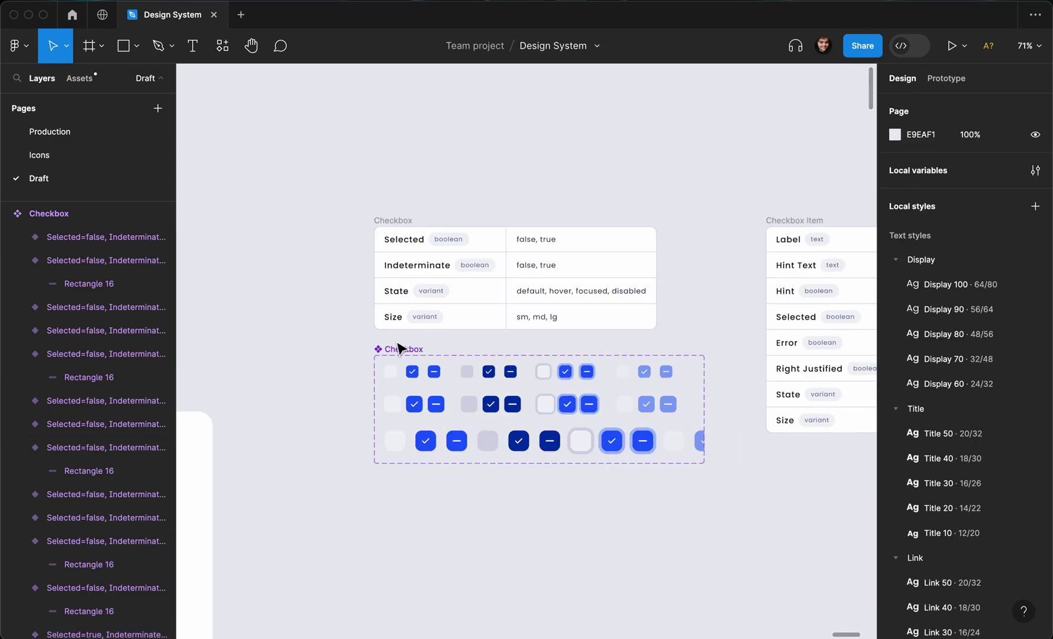
pyautogui.click(401, 352)
pyautogui.moveTo(704, 389); pyautogui.dragTo(770, 390)
pyautogui.moveTo(385, 349); pyautogui.dragTo(617, 382)
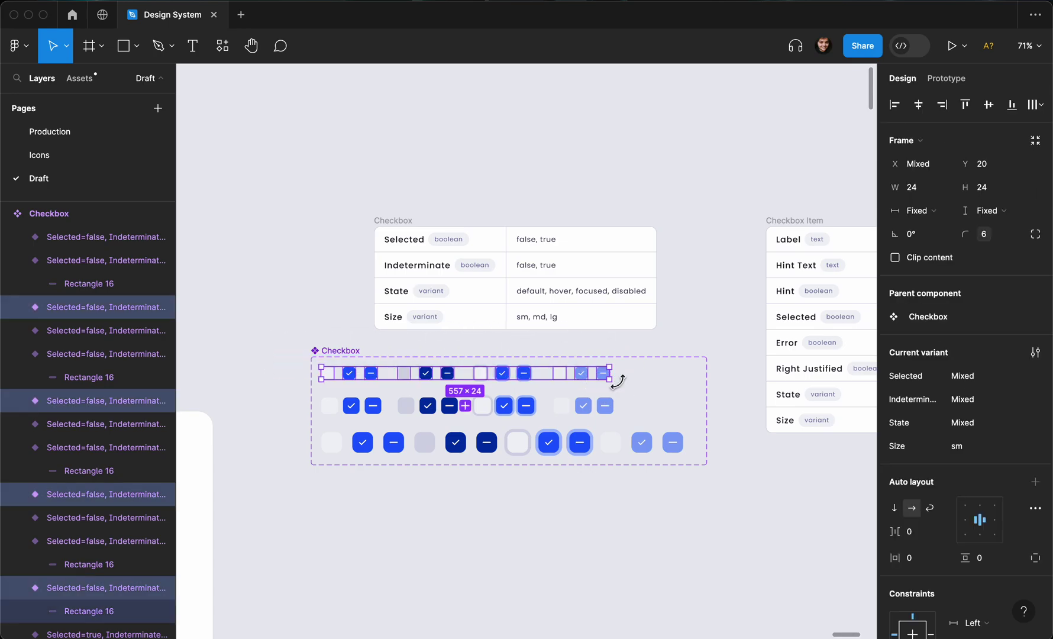
# - Tidy up the row of sm variants and the row of md variants so each has even horizontal spacing
pyautogui.press('alt')
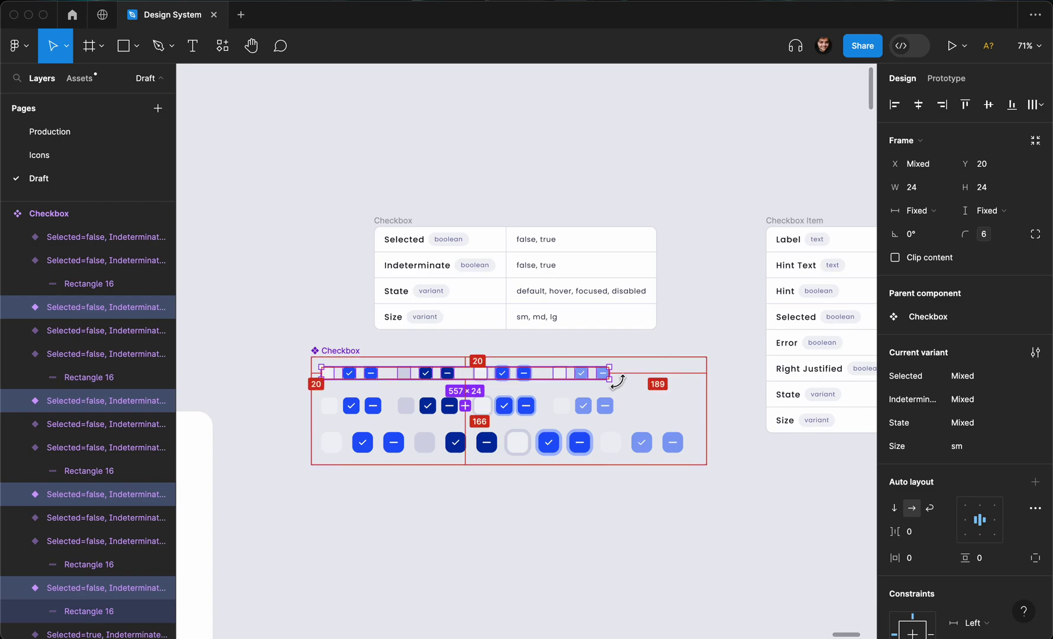
pyautogui.scroll(5, 618, 381)
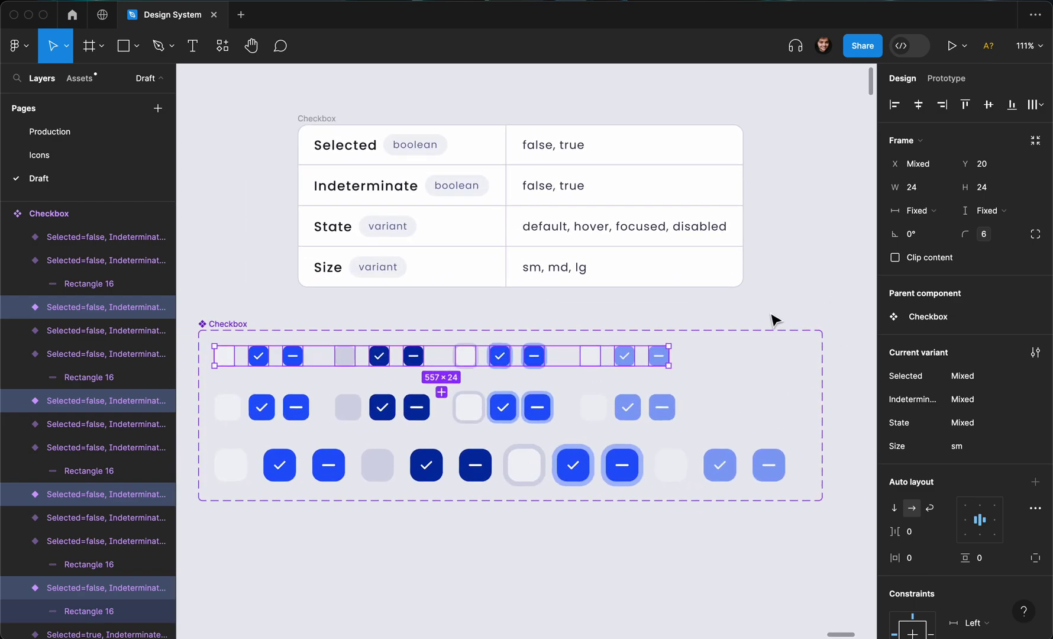
pyautogui.hotkey('ctrl', 'alt', 't')
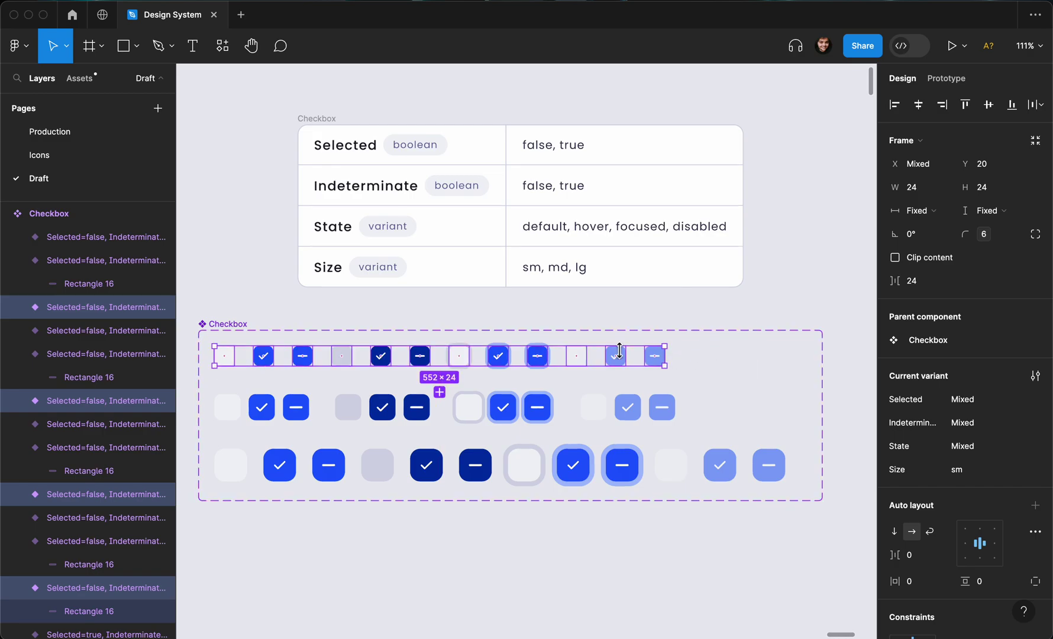
pyautogui.hscroll(-2, 514, 370)
pyautogui.scroll(-1, 515, 370)
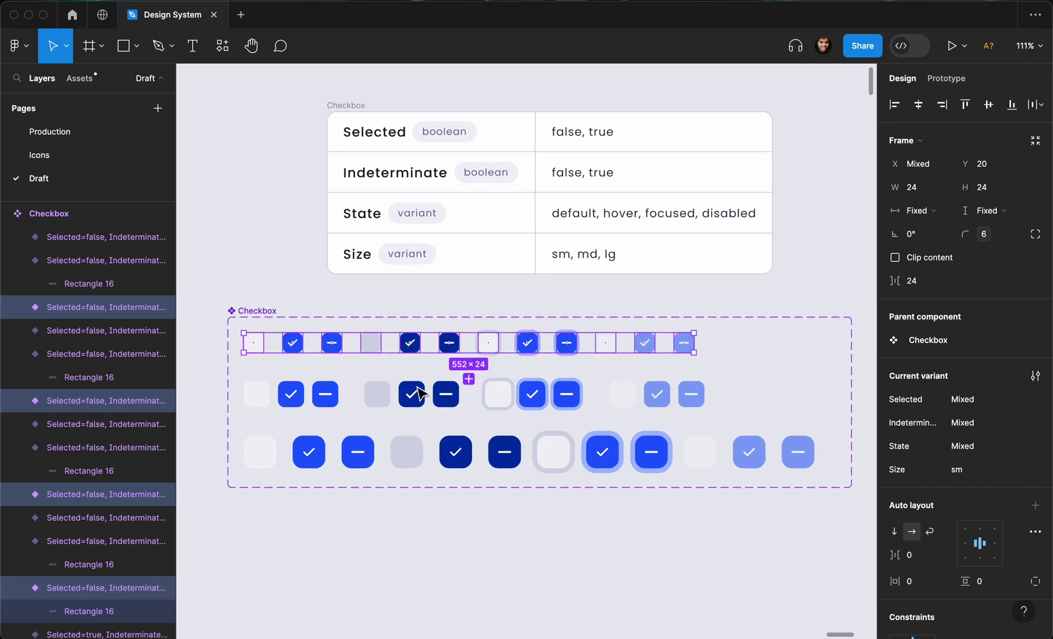
pyautogui.moveTo(198, 395); pyautogui.dragTo(740, 424)
pyautogui.hotkey('ctrl', 'alt', 't')
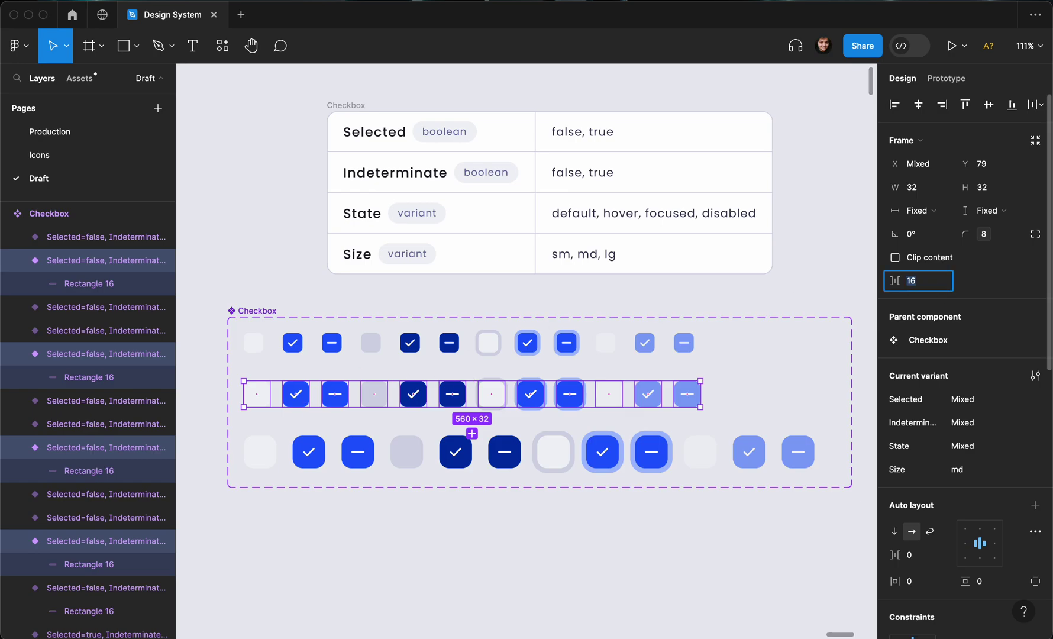
# - Set the horizontal gap between the twelve sm checkbox variants to 20
pyautogui.moveTo(202, 336); pyautogui.dragTo(730, 371)
pyautogui.hotkey('ctrl', 'alt', 't')
pyautogui.write('20')
pyautogui.press('Return')
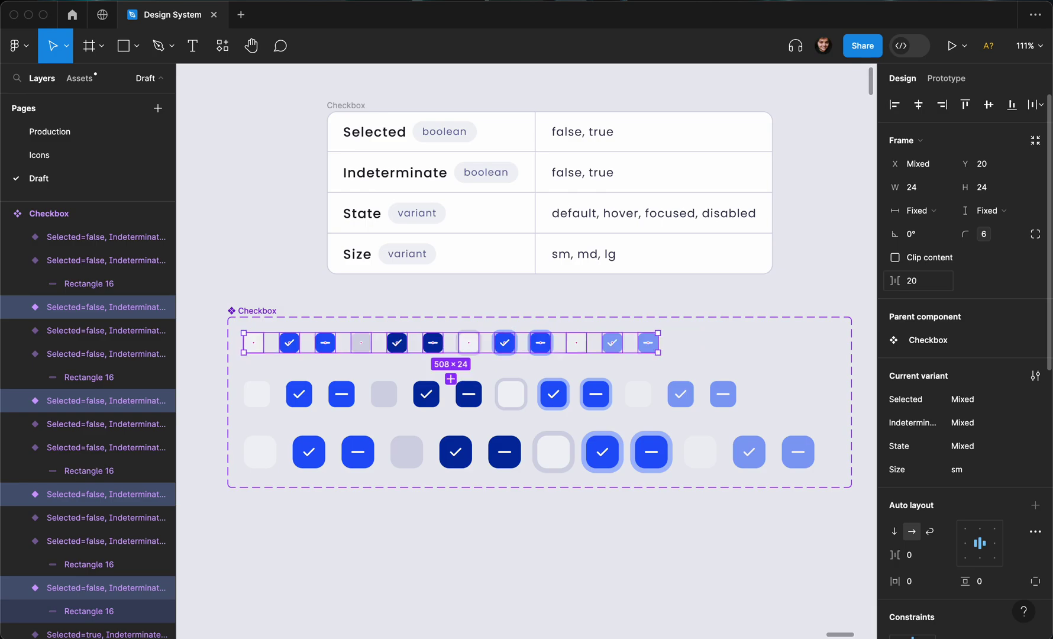
pyautogui.click(379, 282)
pyautogui.scroll(-3, 380, 282)
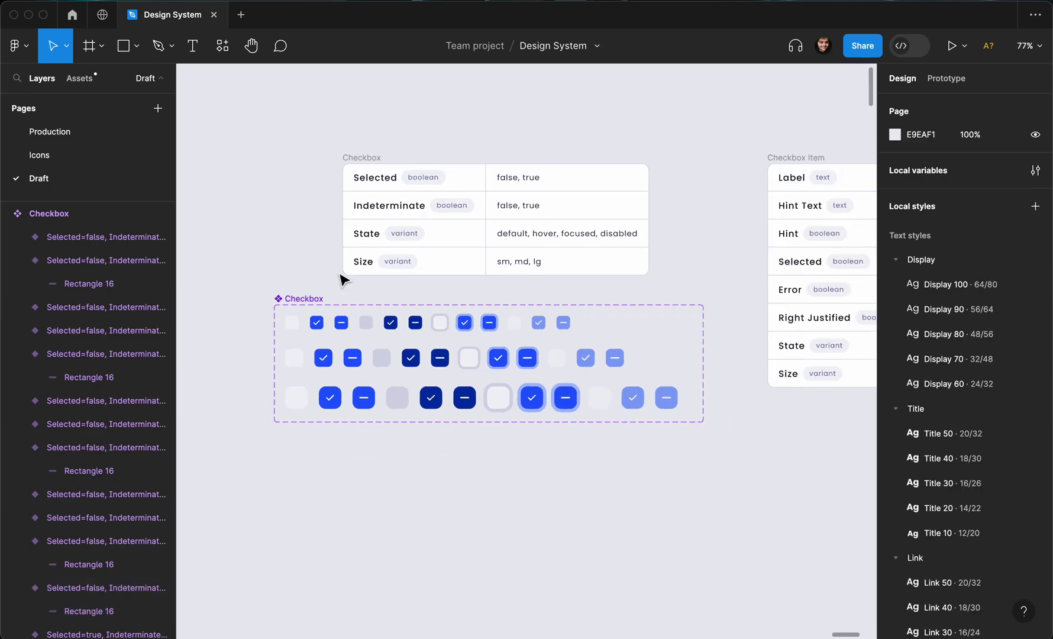
# - Find the Checkbox component in the assets by searching "checkbox" and place an instance on the empty canvas above the Checkbox table
pyautogui.click(83, 78)
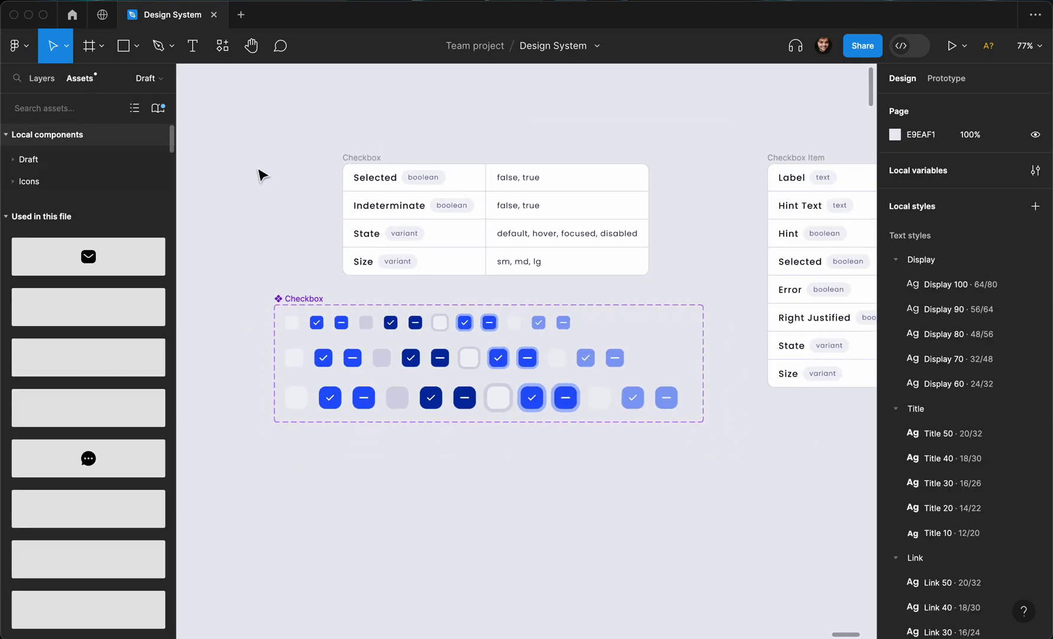
pyautogui.scroll(5, 258, 172)
pyautogui.write('checkbox')
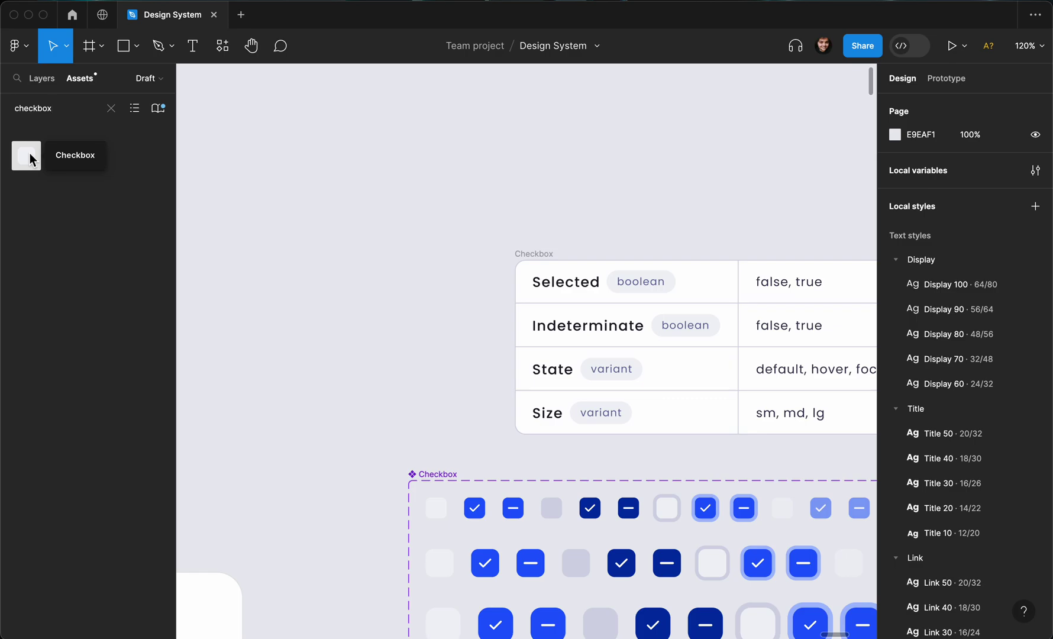
pyautogui.moveTo(27, 156); pyautogui.dragTo(478, 167)
pyautogui.scroll(10, 478, 167)
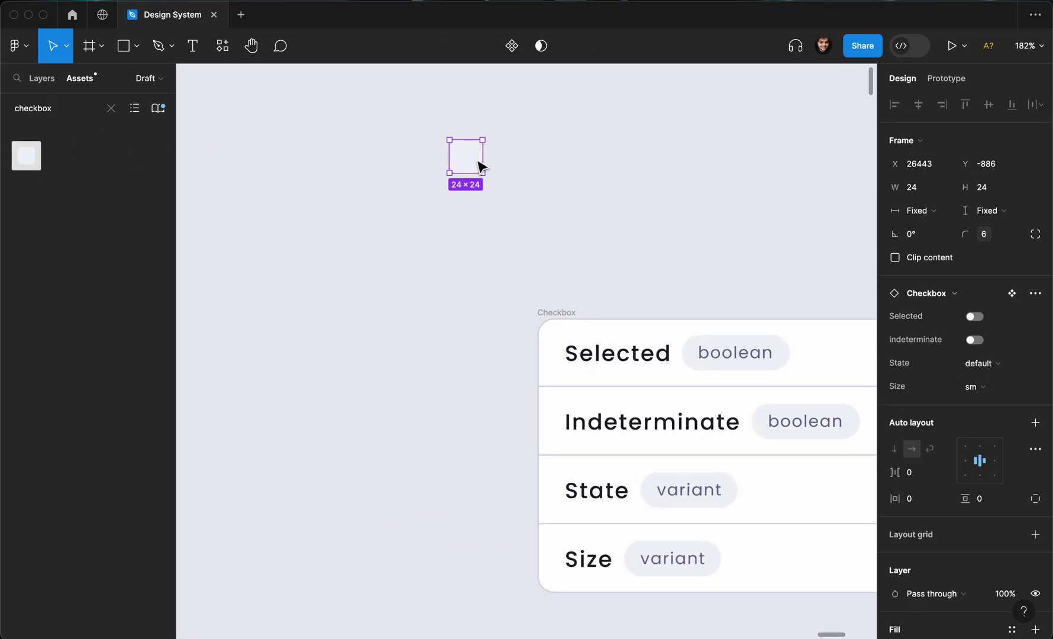
pyautogui.scroll(2, 478, 167)
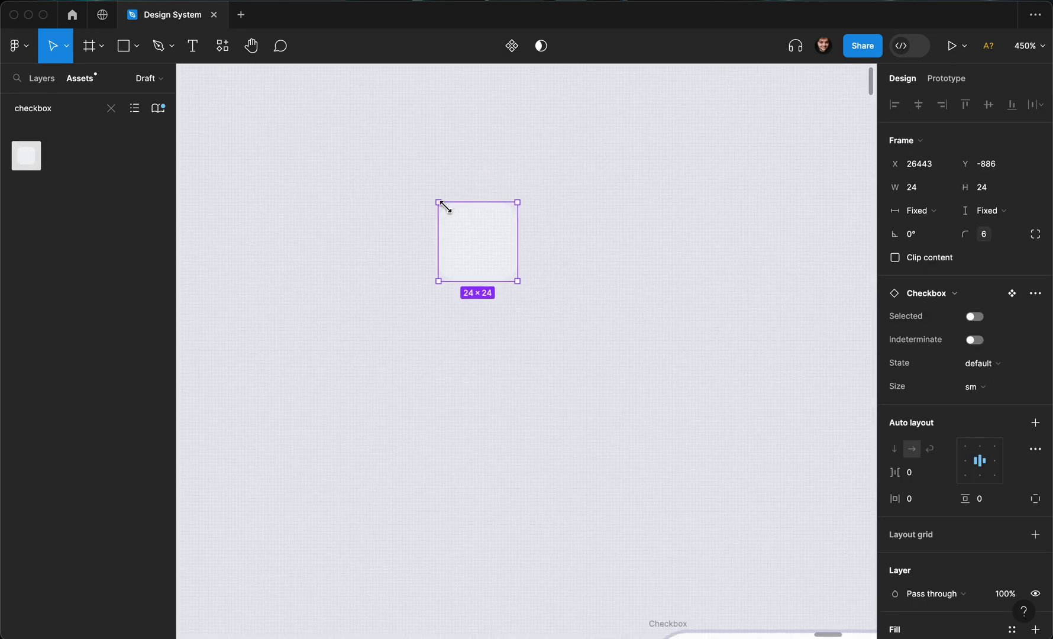
# - Test the Checkbox instance's Selected property on and off, and turn on Indeterminate
pyautogui.click(975, 318)
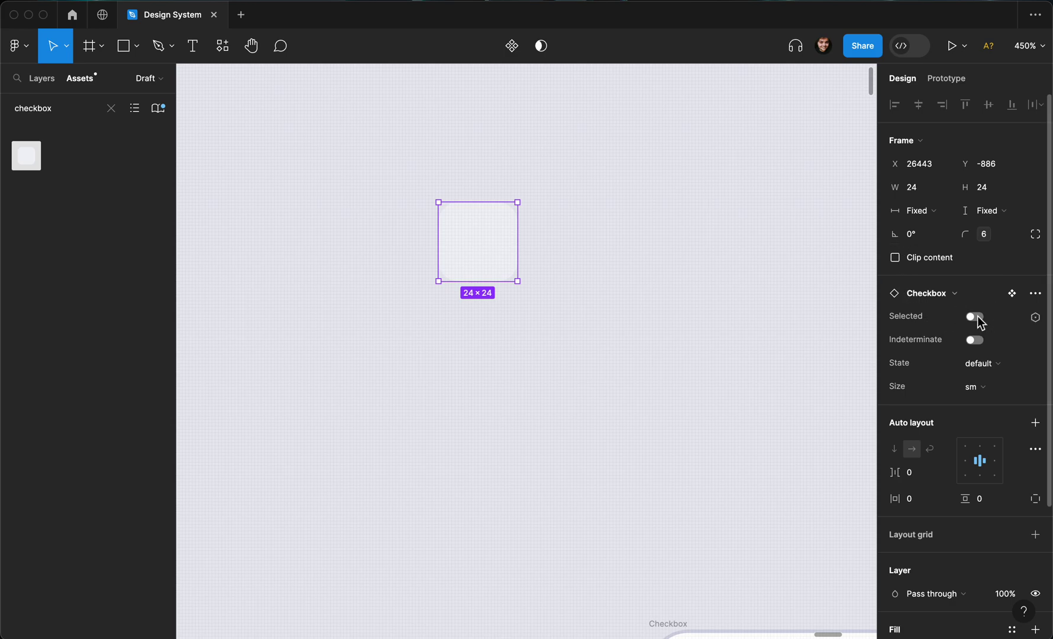
pyautogui.click(975, 318)
pyautogui.click(975, 317)
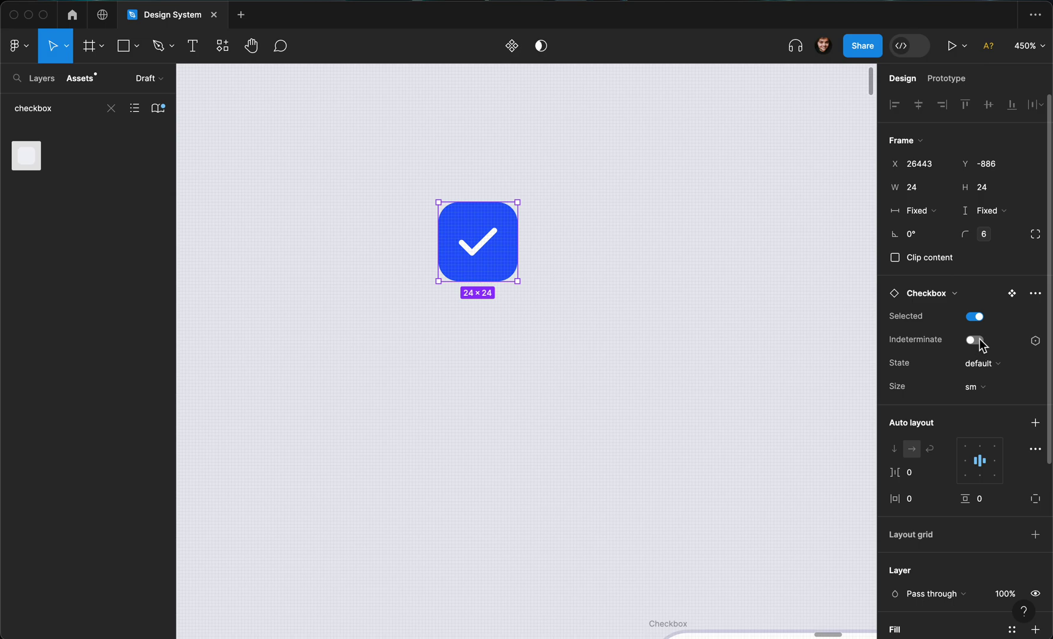
pyautogui.click(975, 340)
# - Try the hover and focused states on the Checkbox instance, checking focused with Selected on and off
pyautogui.click(982, 363)
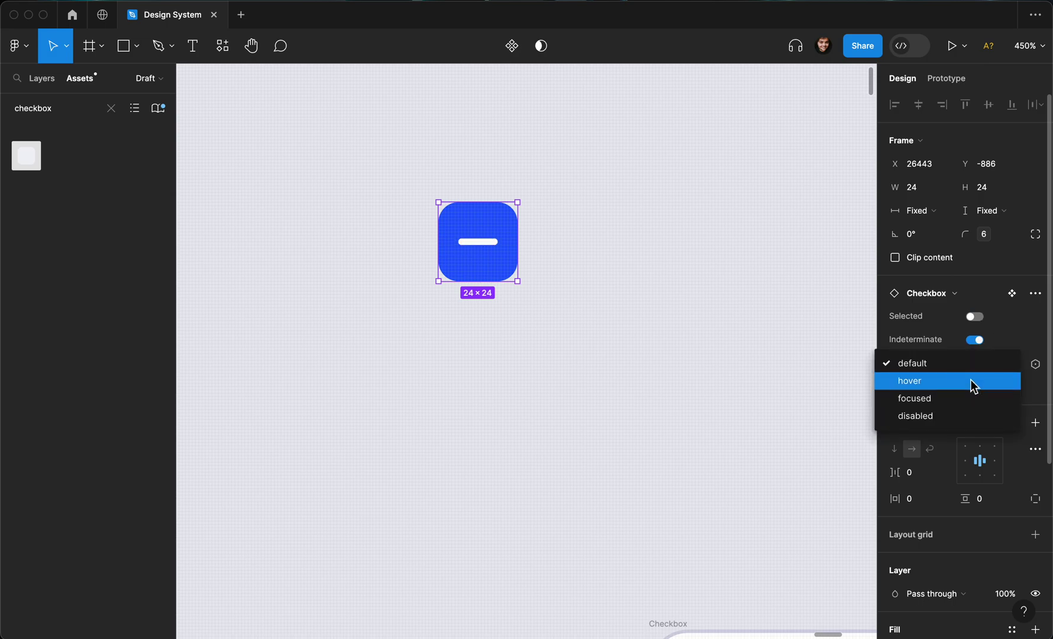
pyautogui.click(974, 385)
pyautogui.click(977, 365)
pyautogui.click(973, 381)
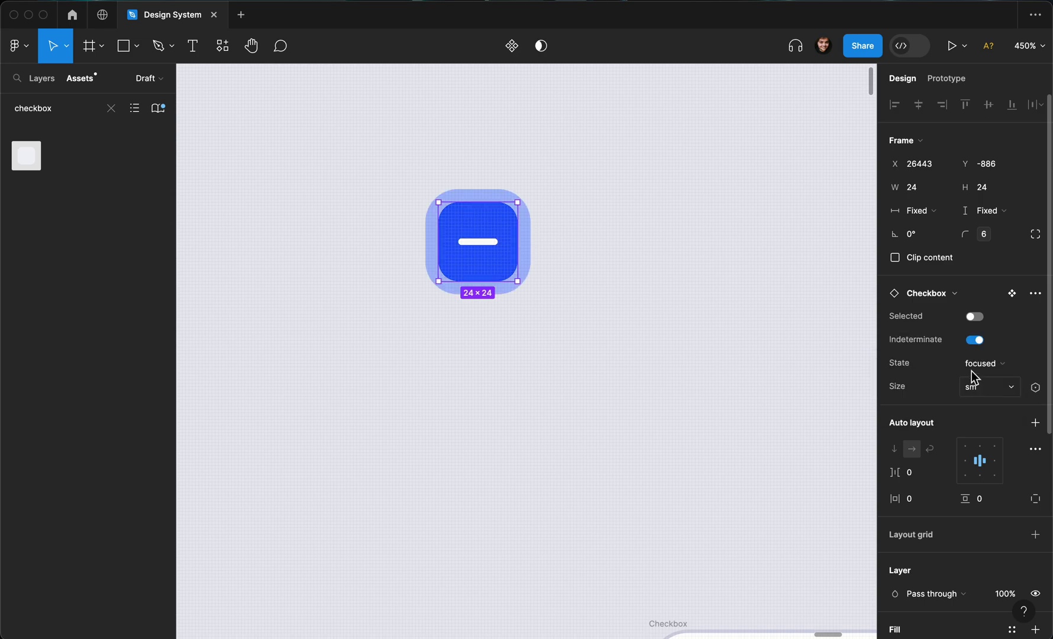
pyautogui.click(976, 318)
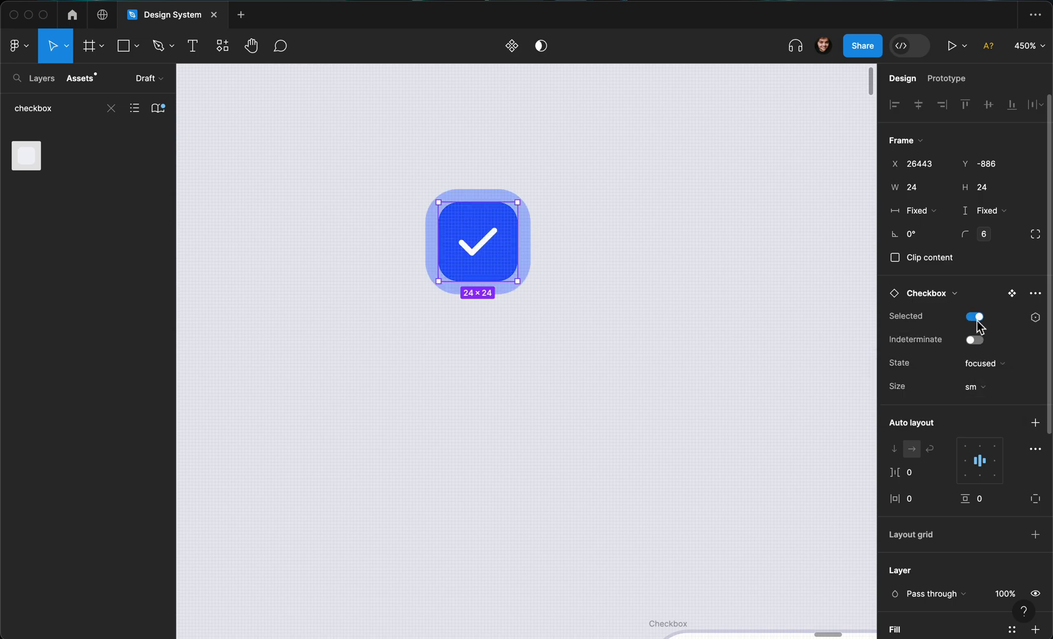
pyautogui.click(976, 319)
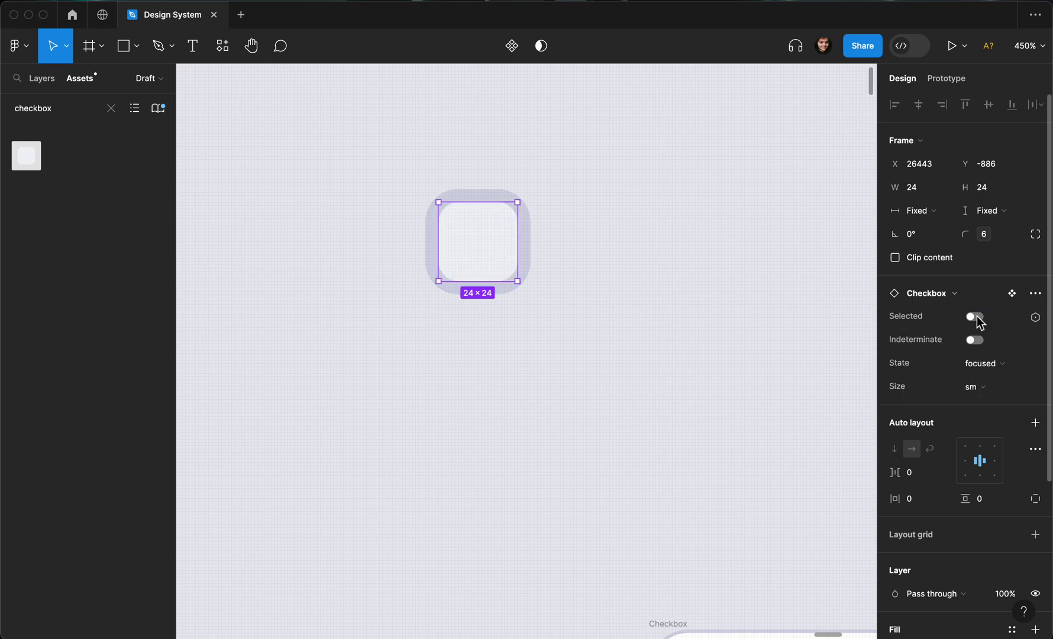
# - Set the Checkbox instance's State to disabled and turn Selected on after trying Indeterminate
pyautogui.click(975, 364)
pyautogui.click(969, 381)
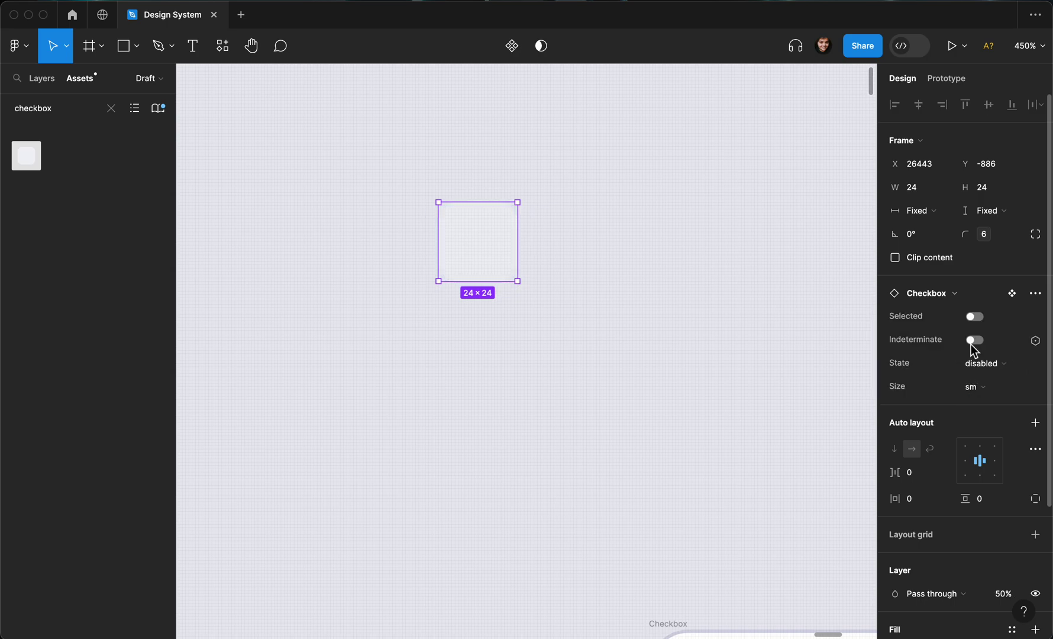
pyautogui.click(972, 342)
pyautogui.click(979, 318)
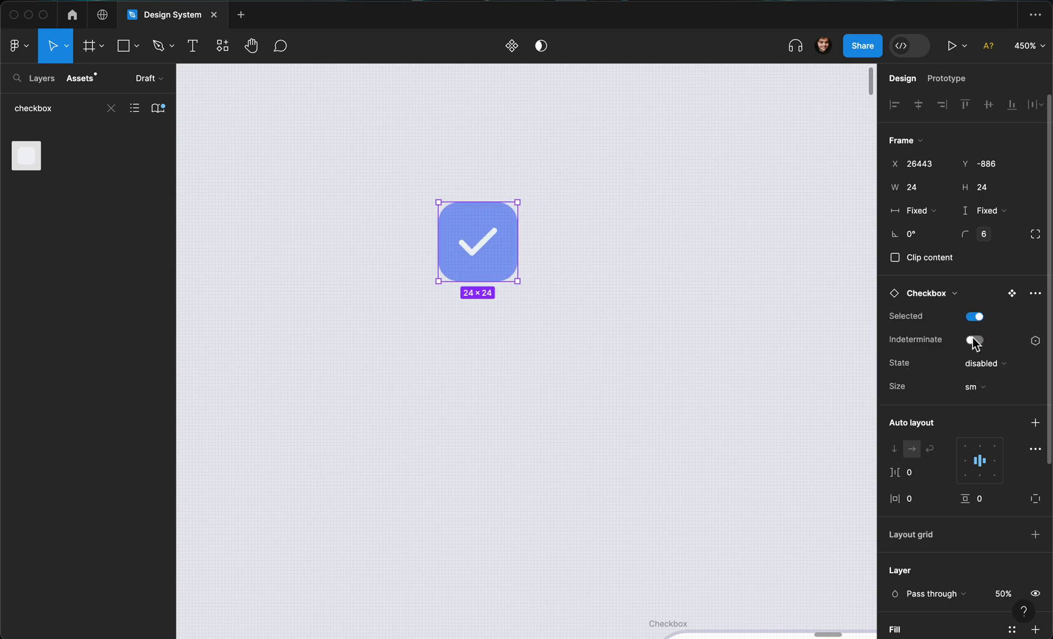
# - Try the md size on the Checkbox instance, and set its Size to lg
pyautogui.click(977, 390)
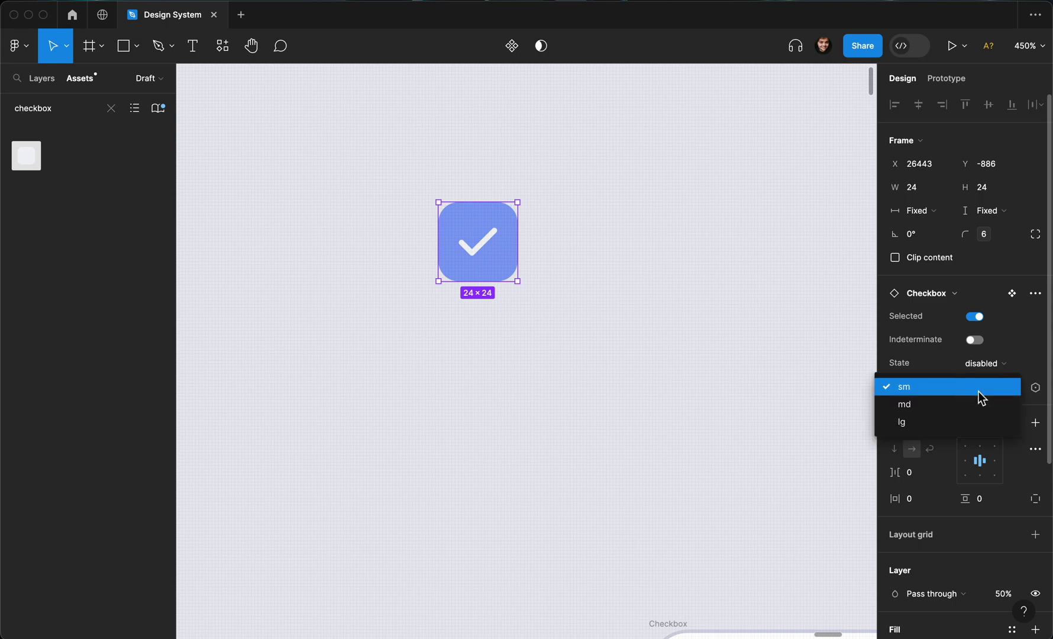
pyautogui.click(978, 404)
pyautogui.click(982, 394)
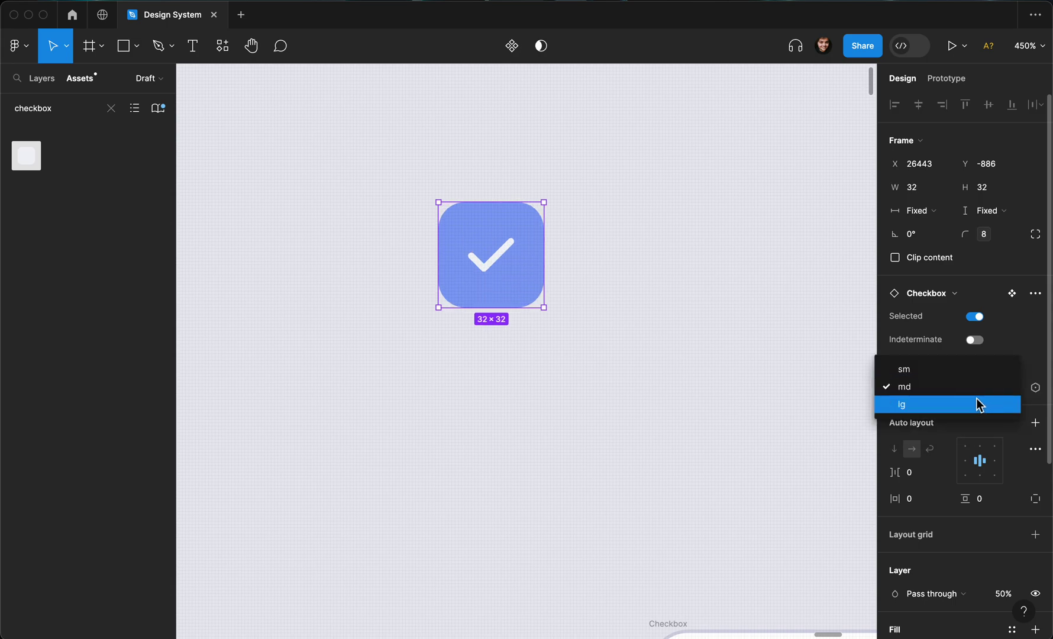
pyautogui.click(979, 400)
# - Resize the checkmark icons inside the four selected lg variants of the component set to 32 by 32
pyautogui.scroll(-5, 698, 400)
pyautogui.scroll(-10, 698, 401)
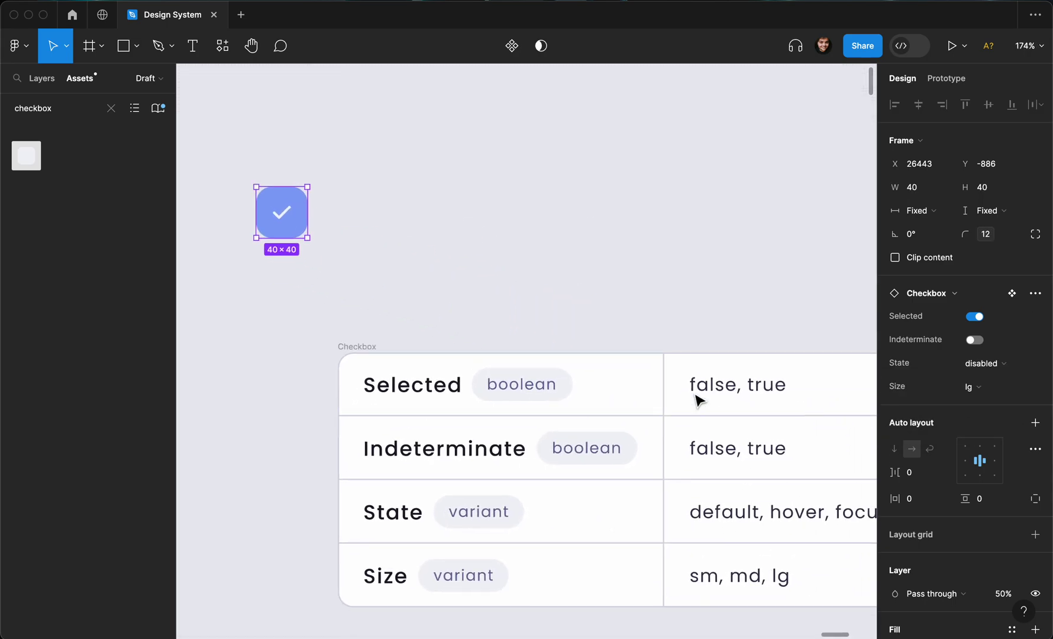
pyautogui.scroll(-3, 742, 369)
pyautogui.click(701, 371)
pyautogui.click(701, 371)
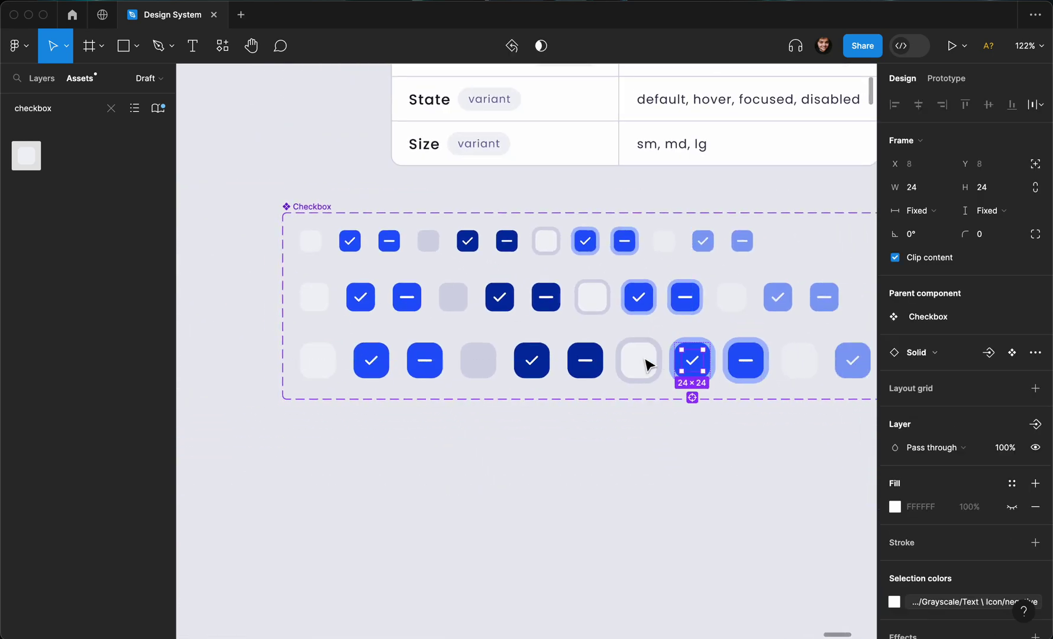
pyautogui.keyDown('shift'); pyautogui.click(533, 362); pyautogui.keyUp('shift')
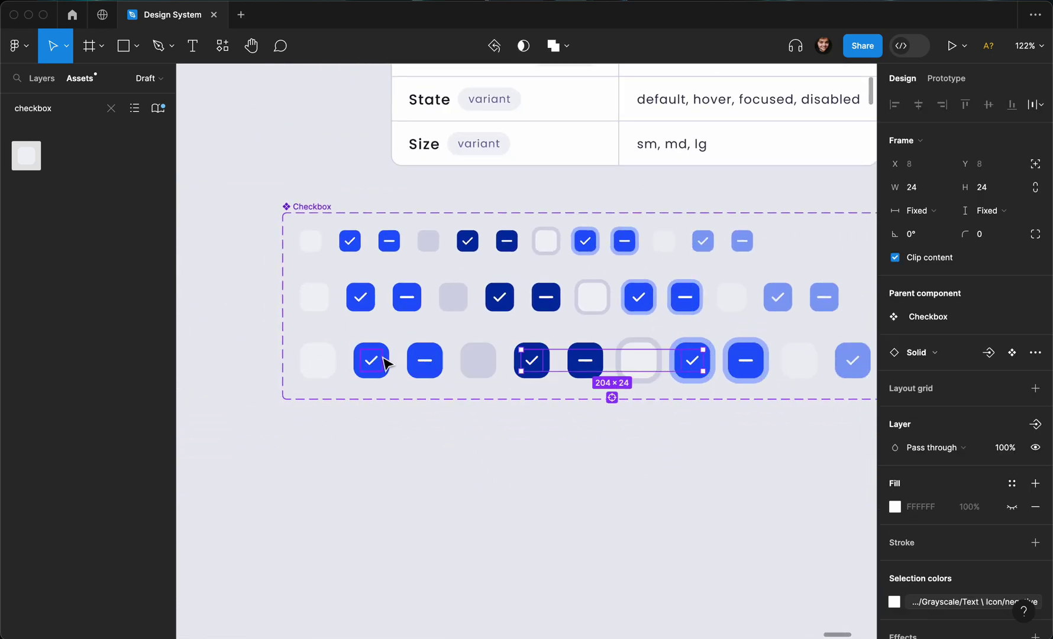
pyautogui.keyDown('shift'); pyautogui.click(373, 362); pyautogui.keyUp('shift')
pyautogui.keyDown('shift'); pyautogui.click(854, 364); pyautogui.keyUp('shift')
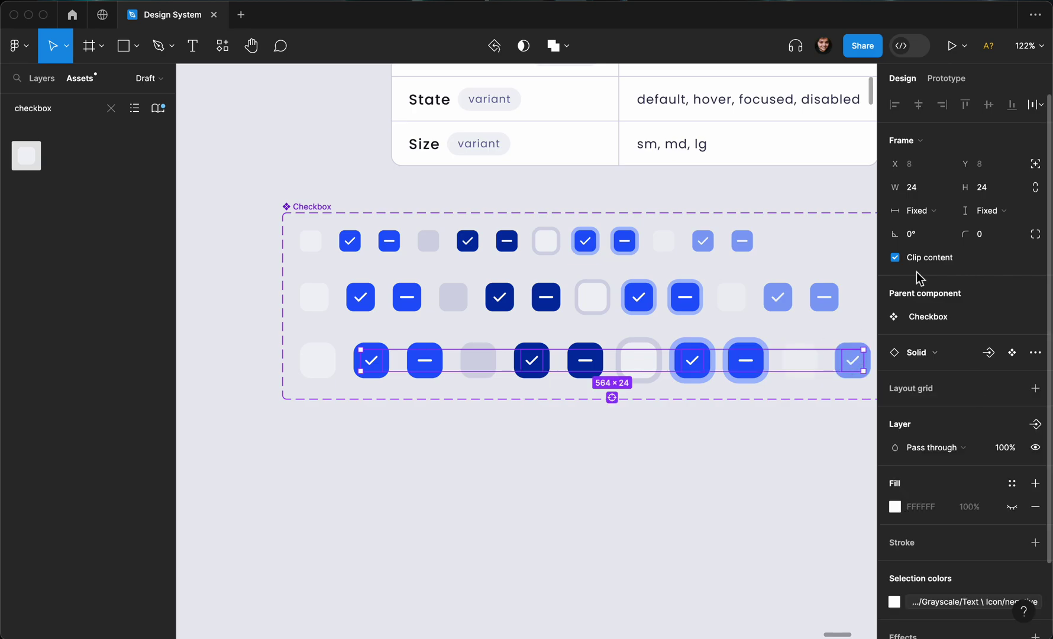
pyautogui.click(925, 190)
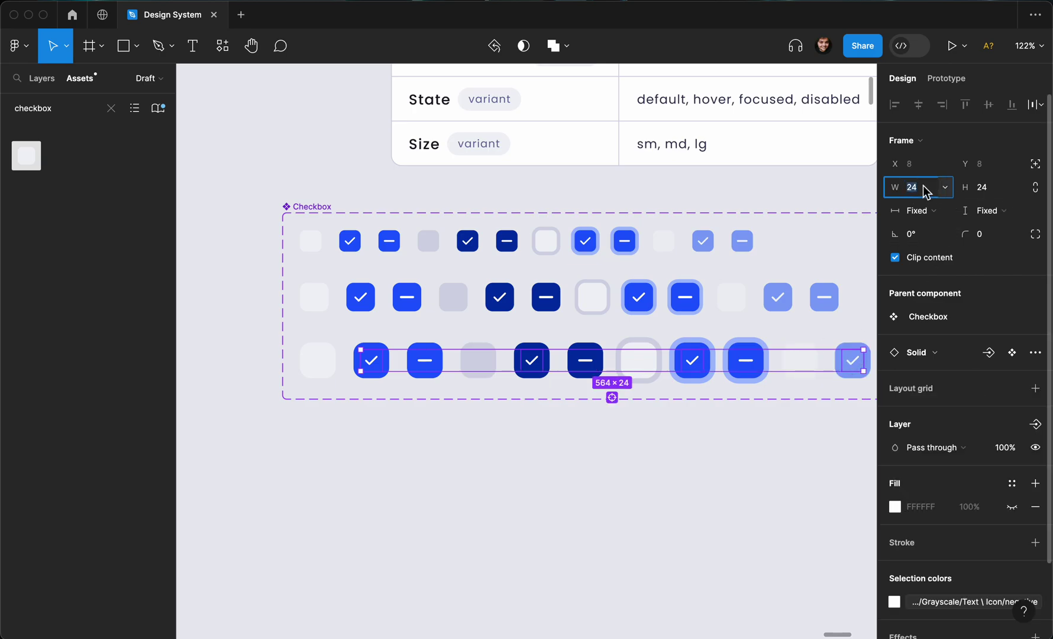
pyautogui.write('32')
pyautogui.press('Tab')
pyautogui.write('32')
pyautogui.press('Return')
# - Resize the indeterminate dashes inside the four indeterminate lg variants to a width of 20 and a height of 3
pyautogui.hscroll(2, 851, 247)
pyautogui.hscroll(2, 686, 373)
pyautogui.click(753, 368)
pyautogui.keyDown('shift'); pyautogui.click(593, 368); pyautogui.keyUp('shift')
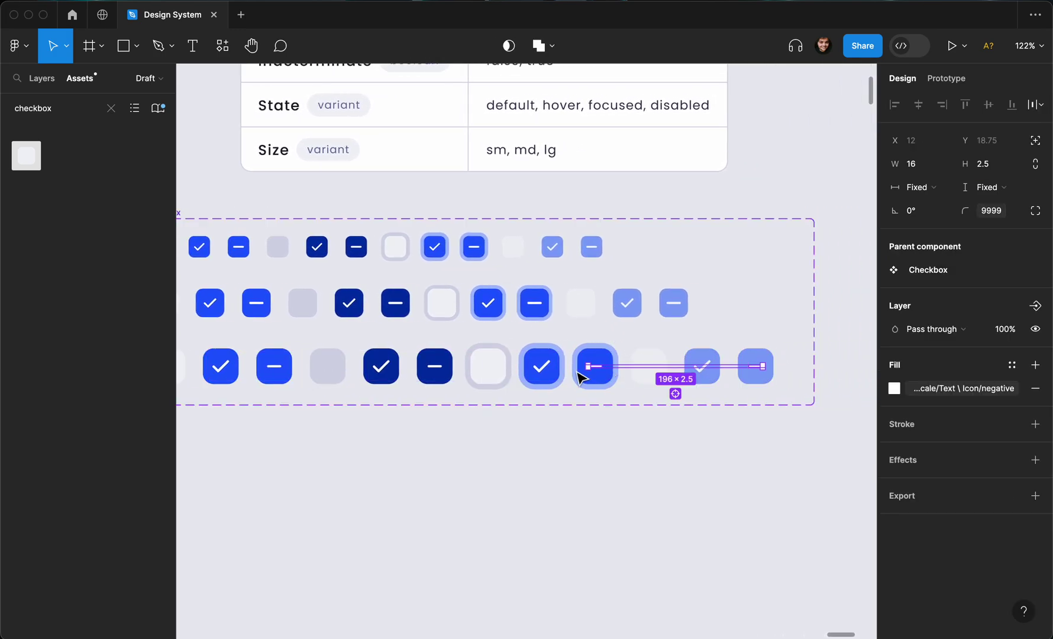
pyautogui.keyDown('shift'); pyautogui.click(437, 368); pyautogui.keyUp('shift')
pyautogui.hscroll(-2, 439, 372)
pyautogui.keyDown('shift'); pyautogui.click(382, 362); pyautogui.keyUp('shift')
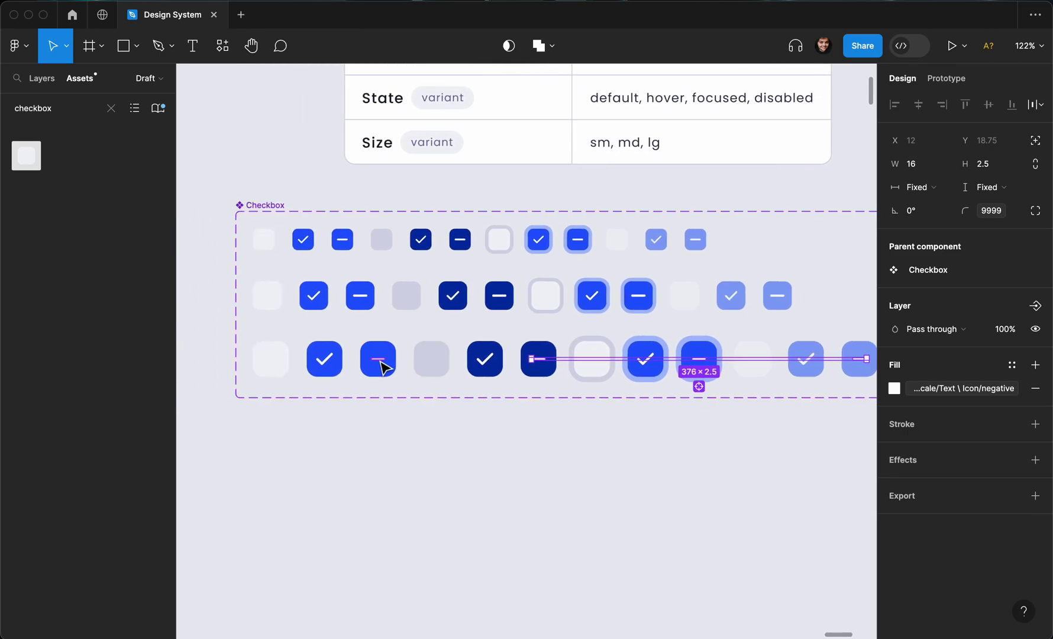
pyautogui.click(924, 165)
pyautogui.write('20')
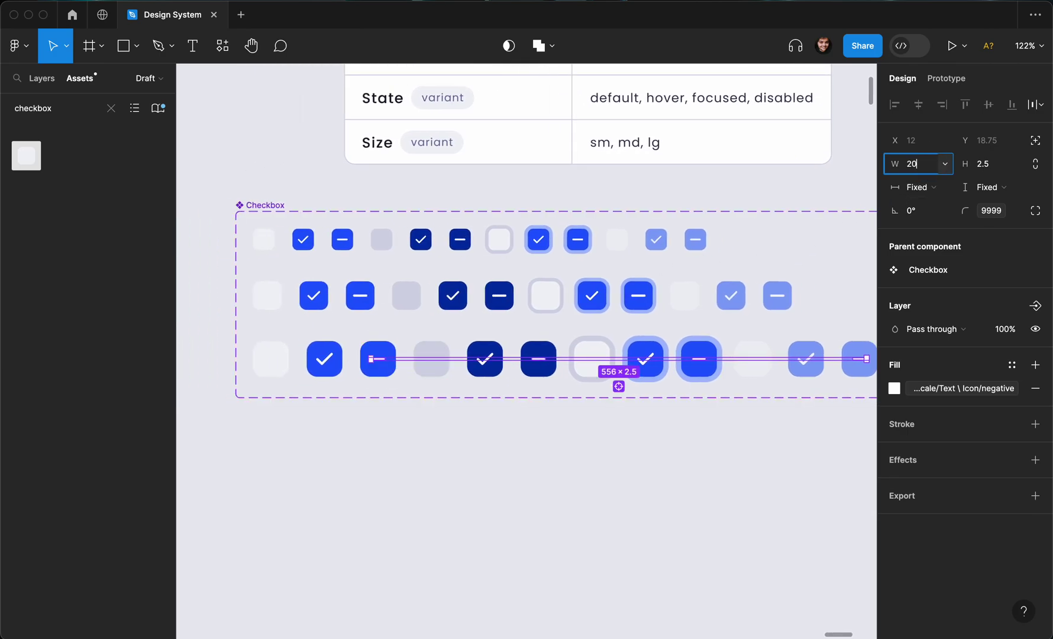
pyautogui.click(984, 166)
pyautogui.write('3')
pyautogui.click(665, 453)
pyautogui.scroll(-3, 665, 454)
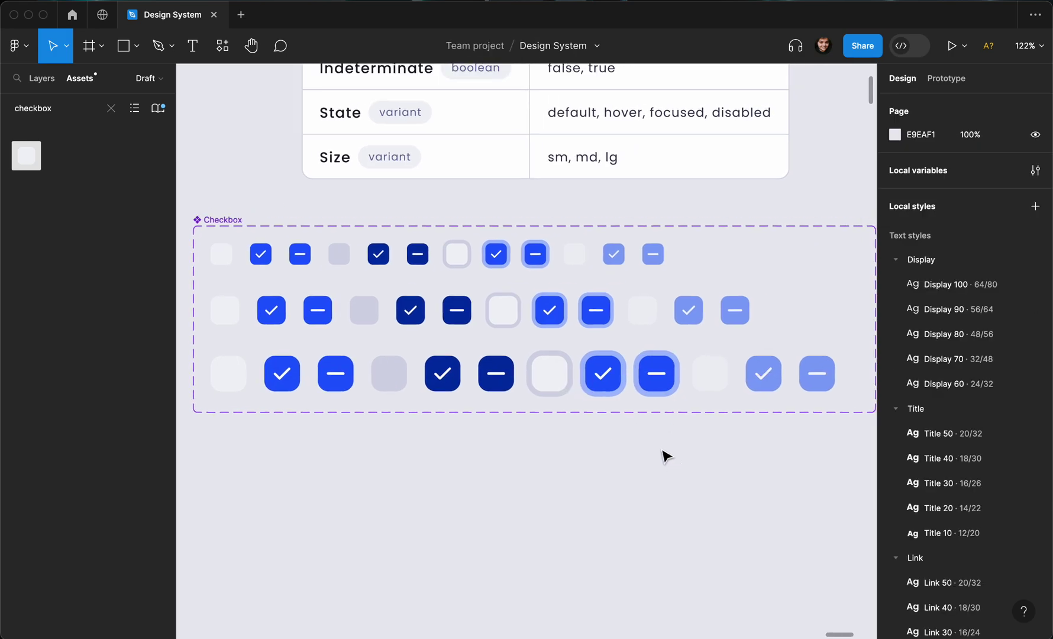
pyautogui.scroll(-3, 665, 454)
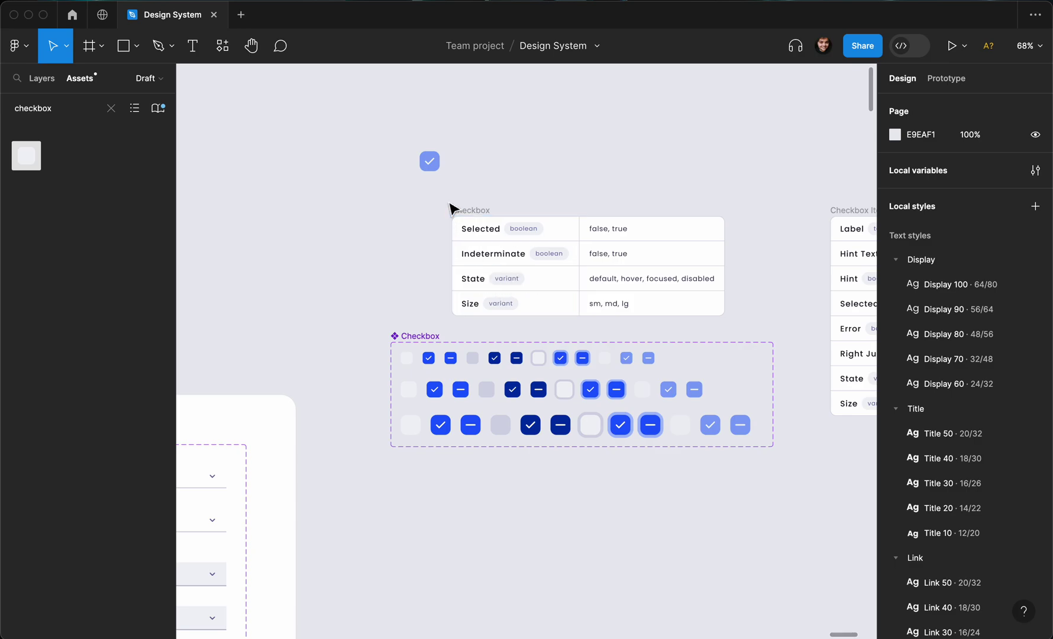
pyautogui.scroll(1, 450, 209)
pyautogui.hscroll(1, 454, 206)
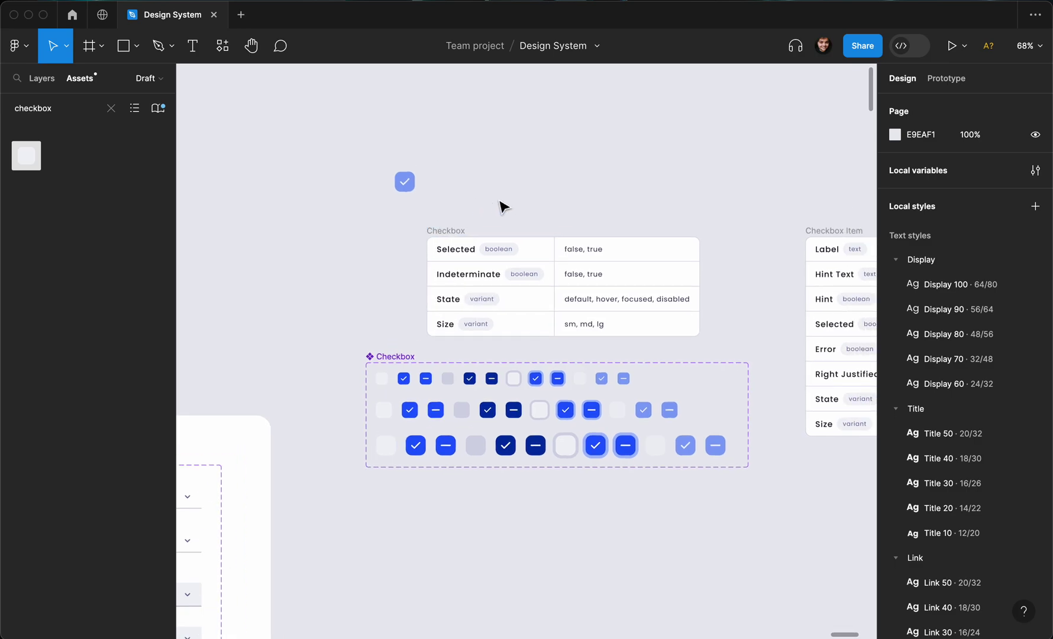
# - Review the Checkbox Item property table, the finished Checkbox component set with its property table, and the neighbouring Dropdown component set
pyautogui.hscroll(5, 501, 206)
pyautogui.hscroll(1, 605, 228)
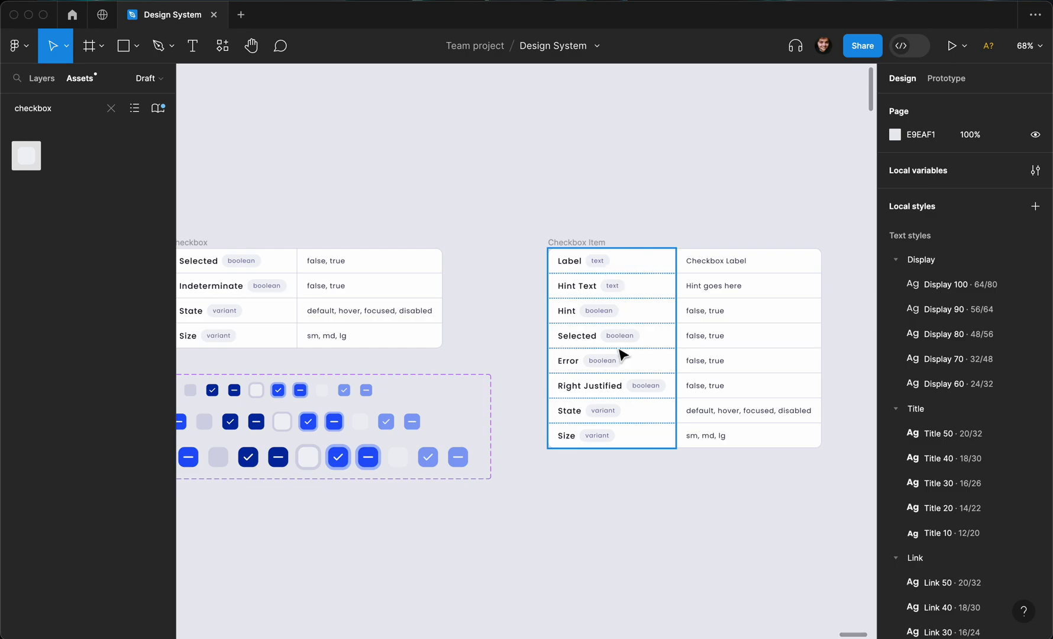
pyautogui.hscroll(-5, 600, 272)
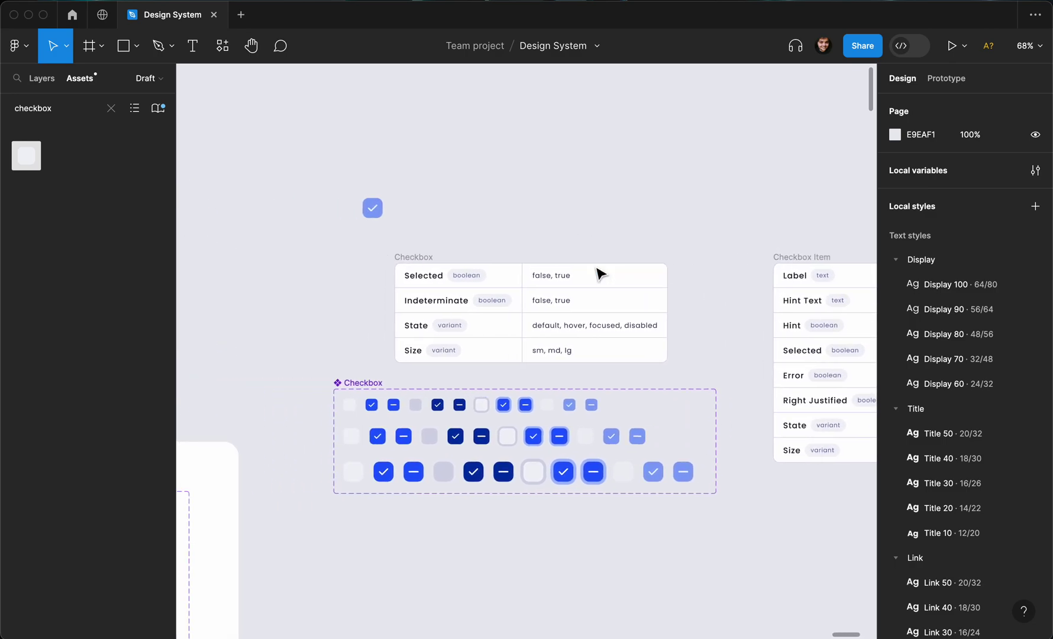
pyautogui.scroll(3, 599, 272)
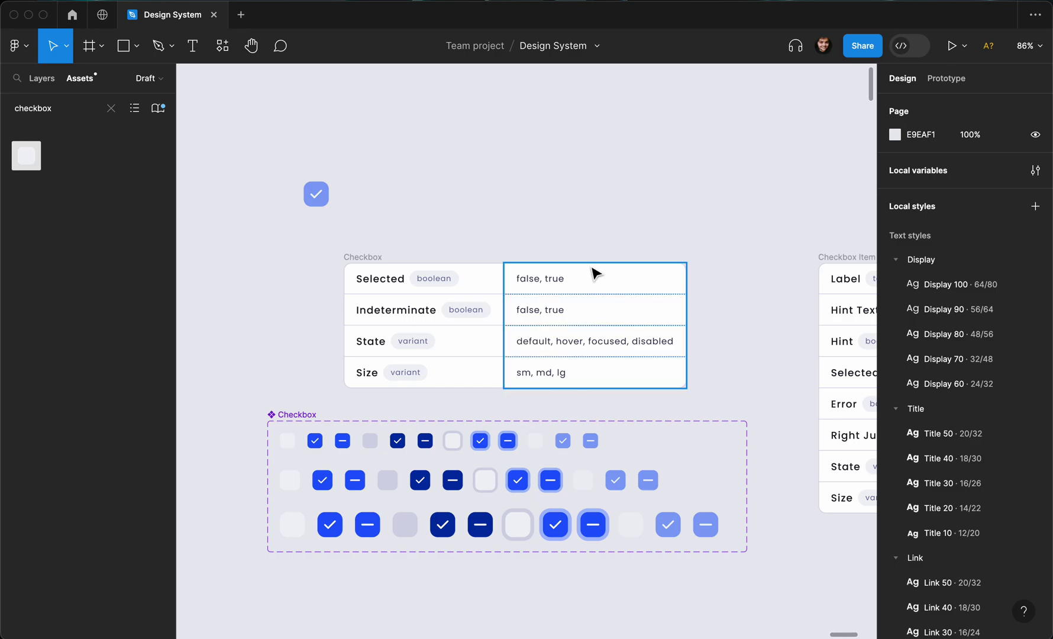
pyautogui.scroll(-3, 594, 273)
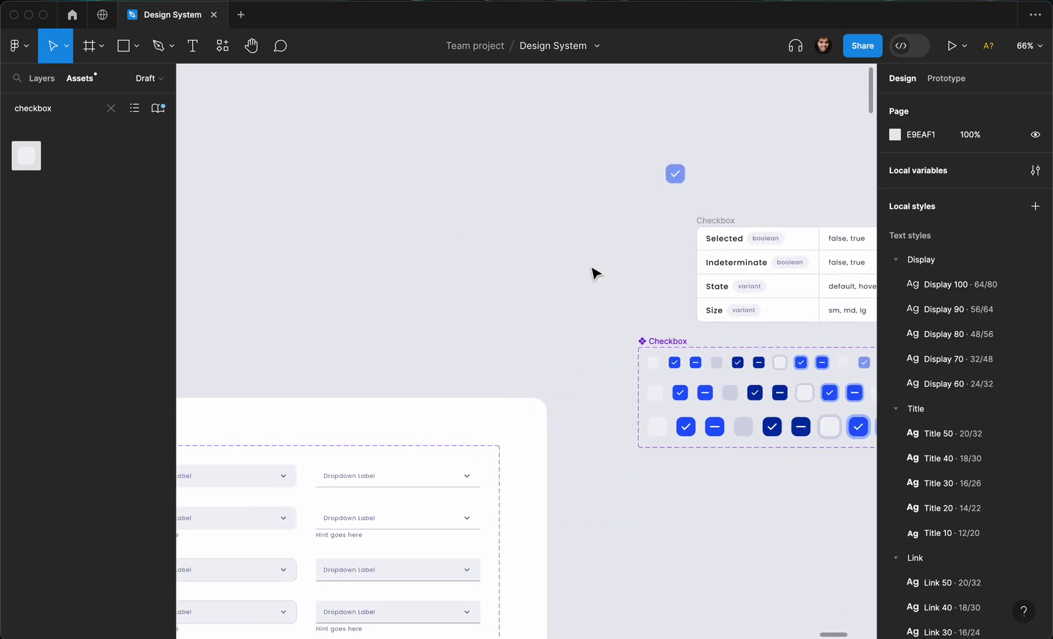
pyautogui.scroll(-5, 594, 273)
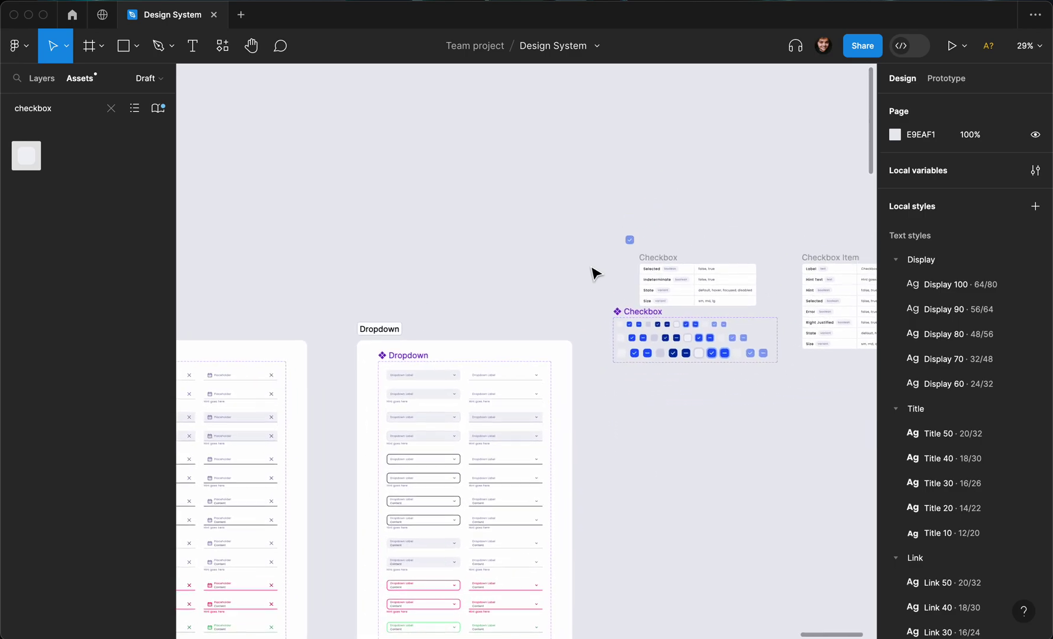
pyautogui.scroll(6, 594, 274)
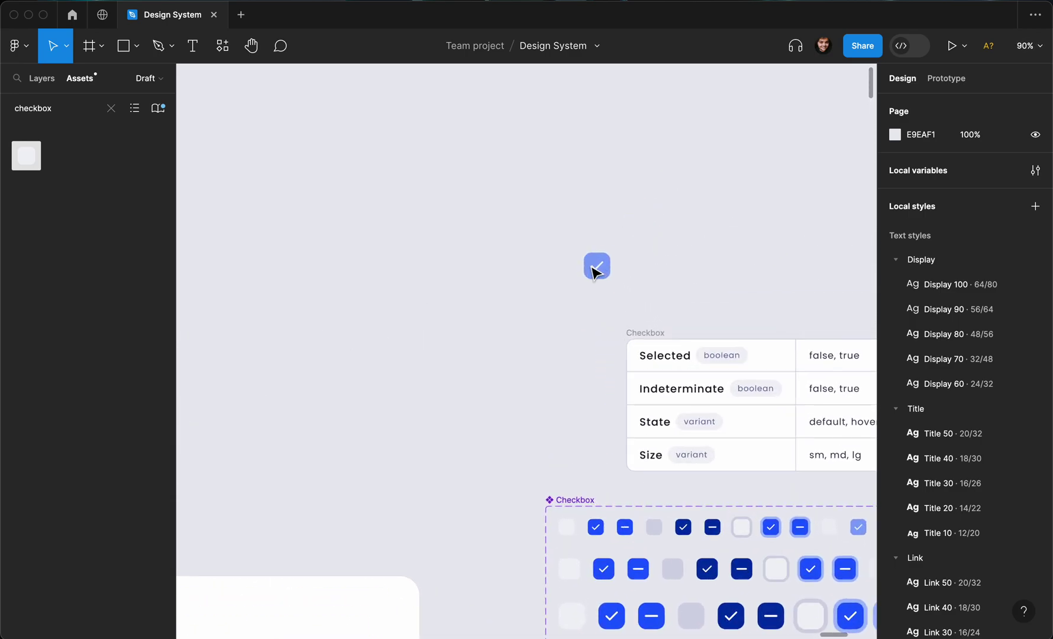
pyautogui.scroll(-1, 594, 274)
pyautogui.hscroll(2, 594, 273)
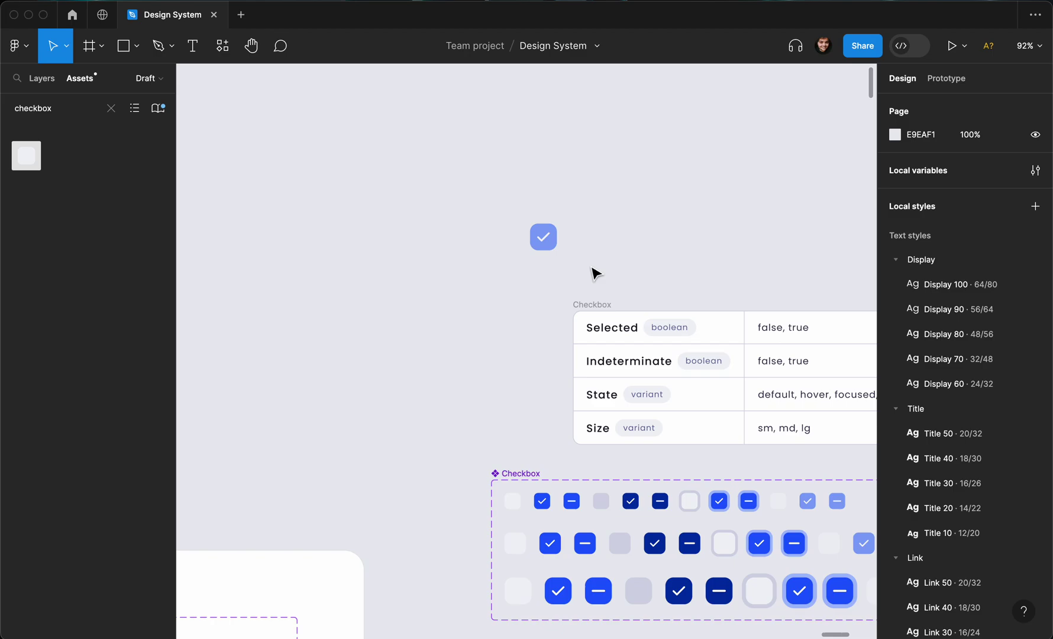